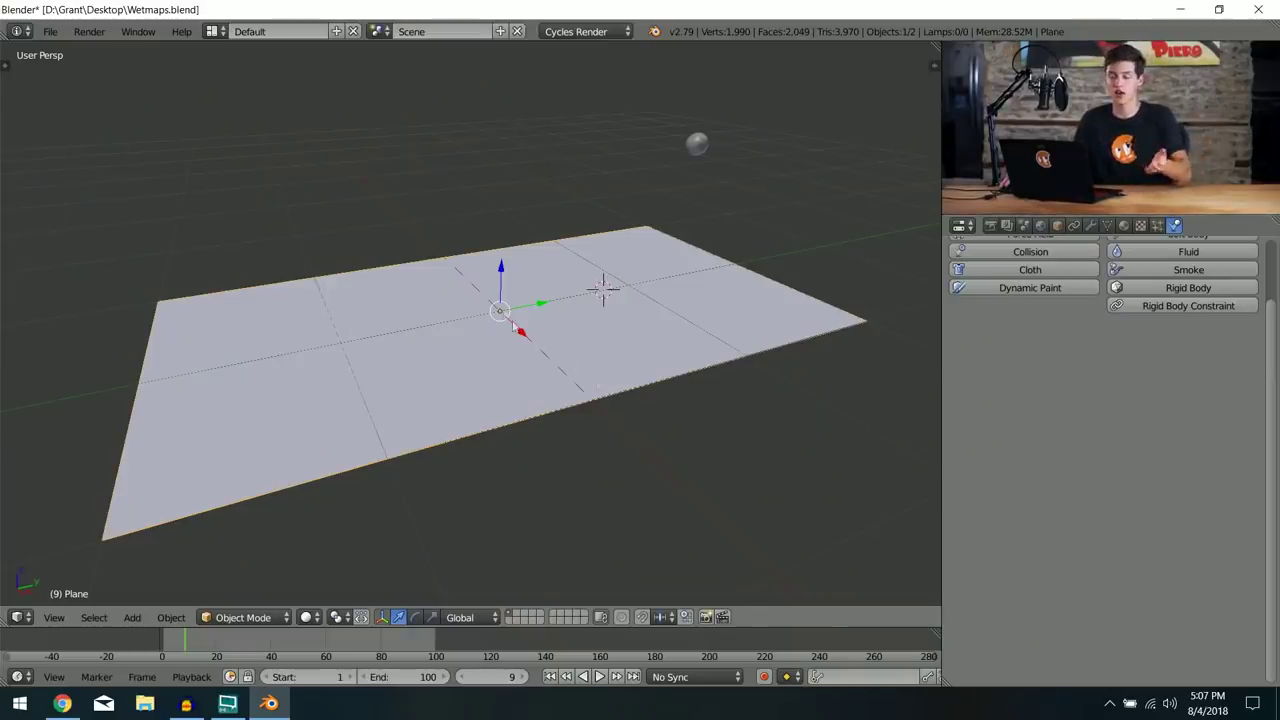
Step: Snap the 3D cursor to the center of the scene
scroll(519, 313, "down", 3)
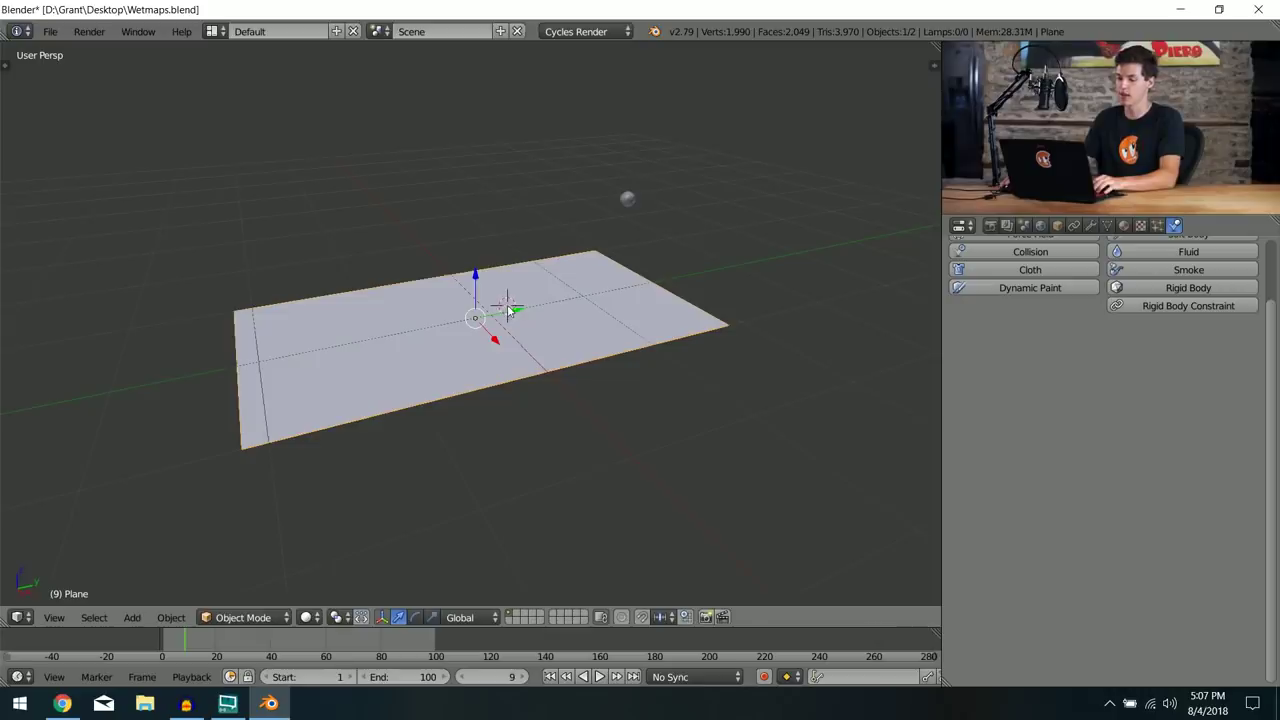
scroll(510, 310, "up", 3)
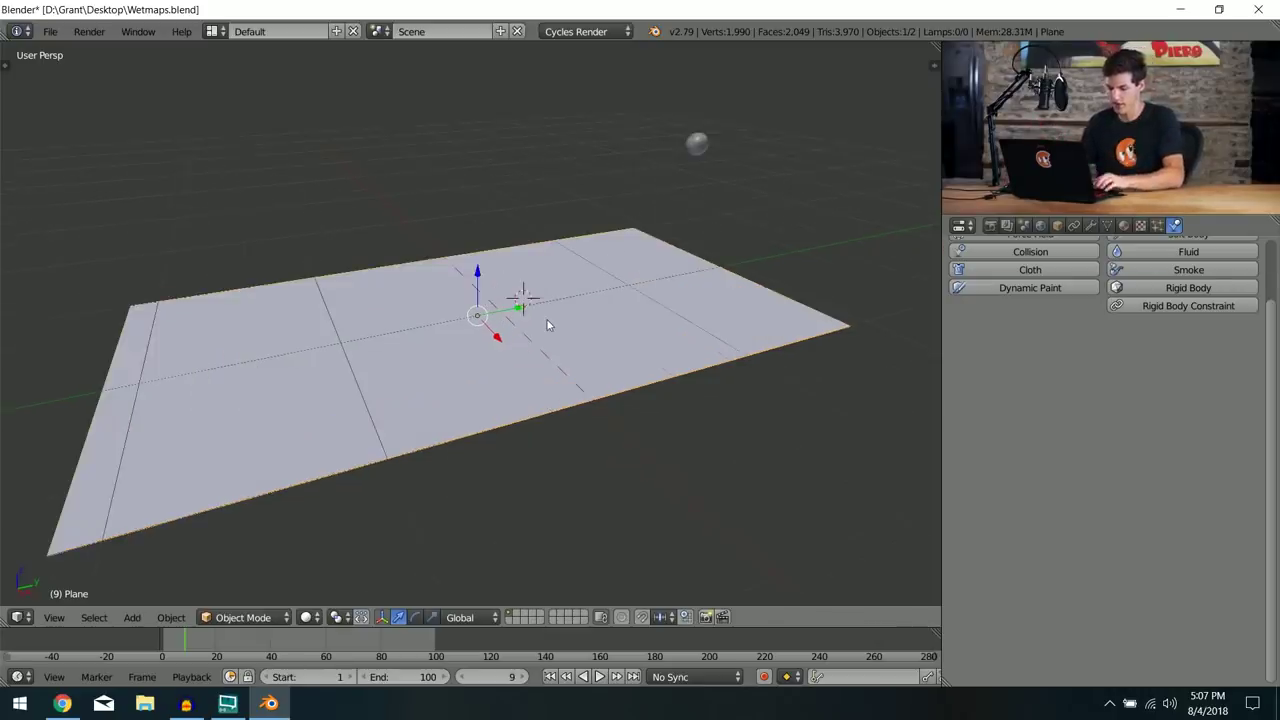
key("shift+s")
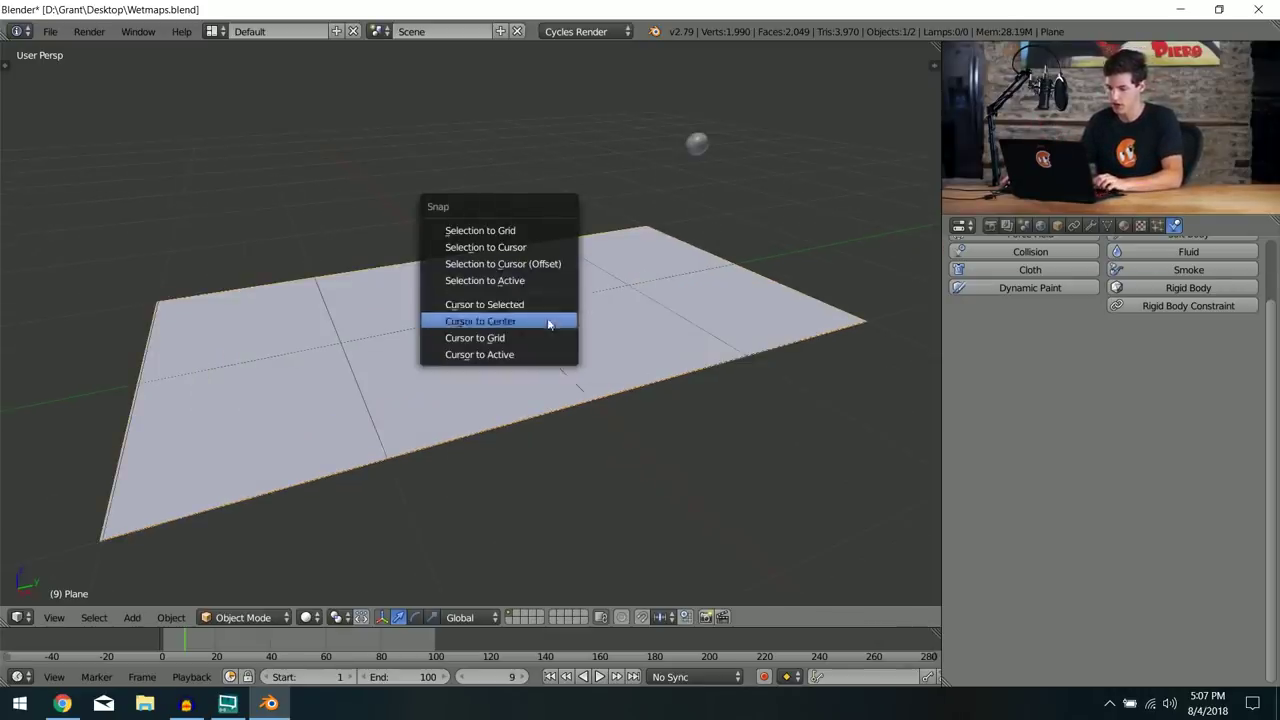
left_click(548, 321)
Step: Play the animation from the beginning to review how the sphere travels over the plane, and stop playback near frame 90
scroll(632, 367, "down", 2)
middle_click_drag(632, 367, 676, 219)
right_click(652, 215)
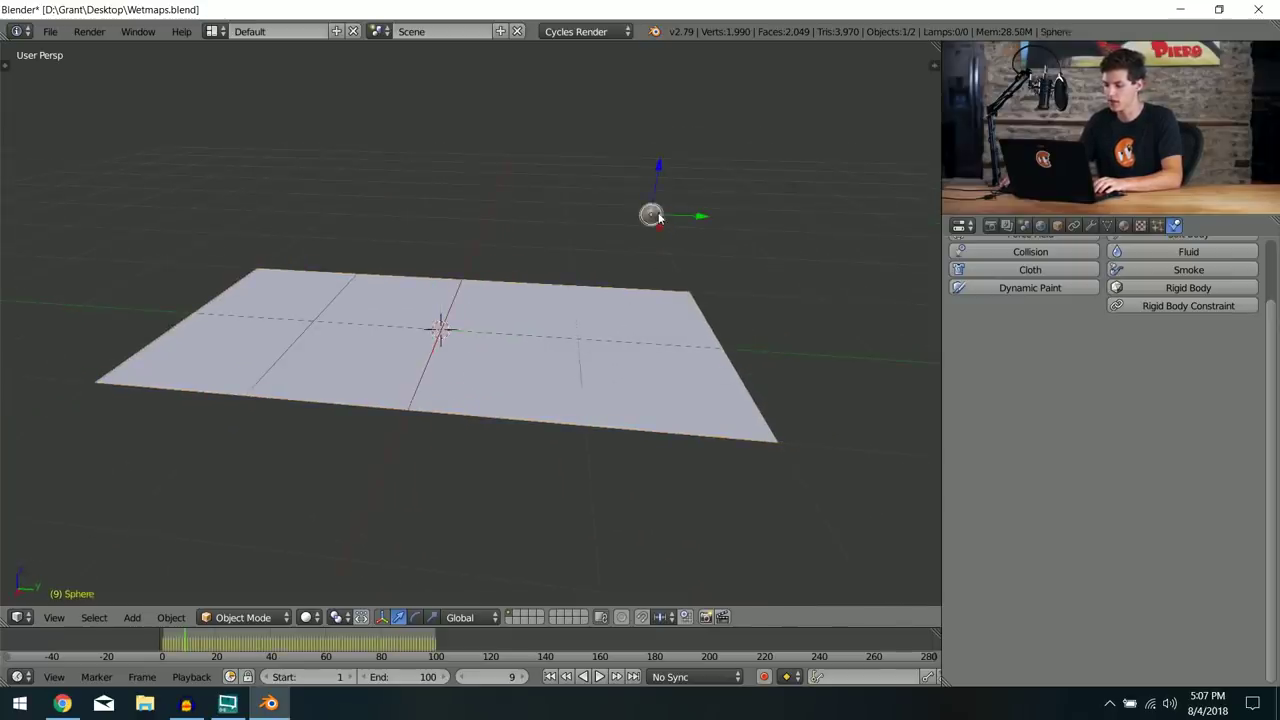
middle_click_drag(575, 344, 588, 327)
right_click(588, 327)
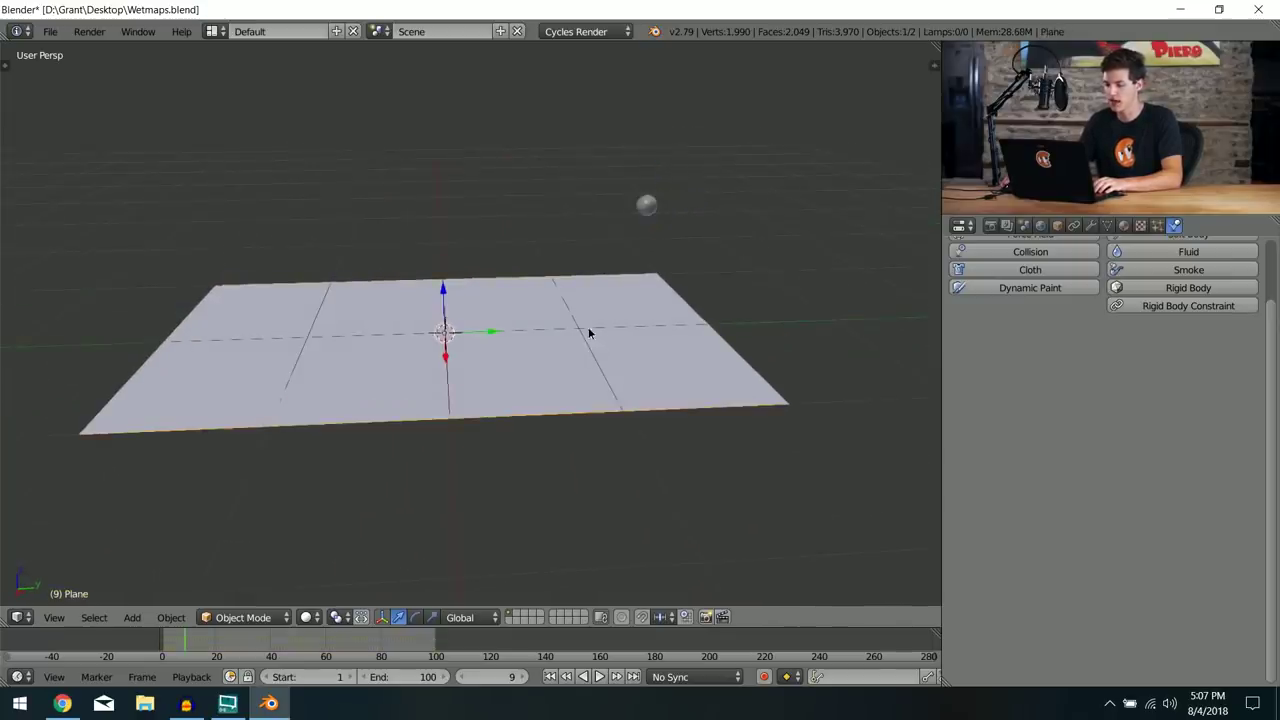
key("alt+a")
left_click(157, 650)
left_click(589, 677)
left_click(592, 677)
left_click(599, 677)
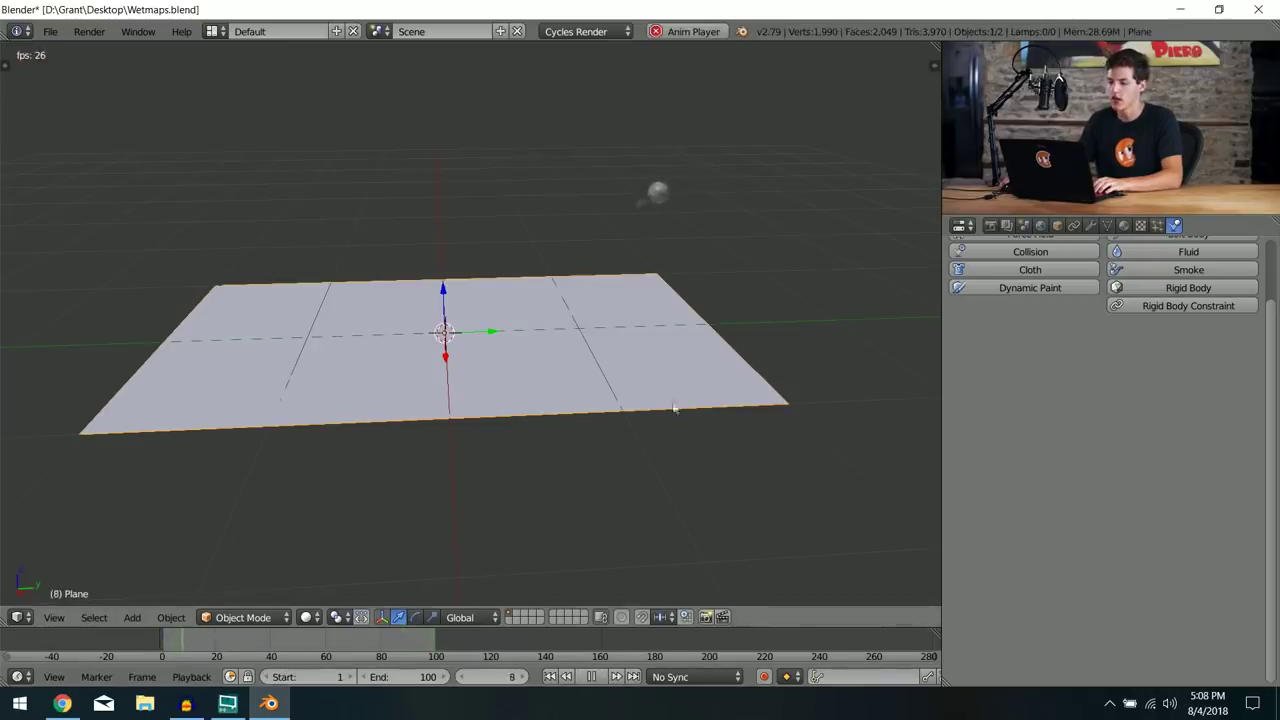
middle_click_drag(487, 341, 517, 345)
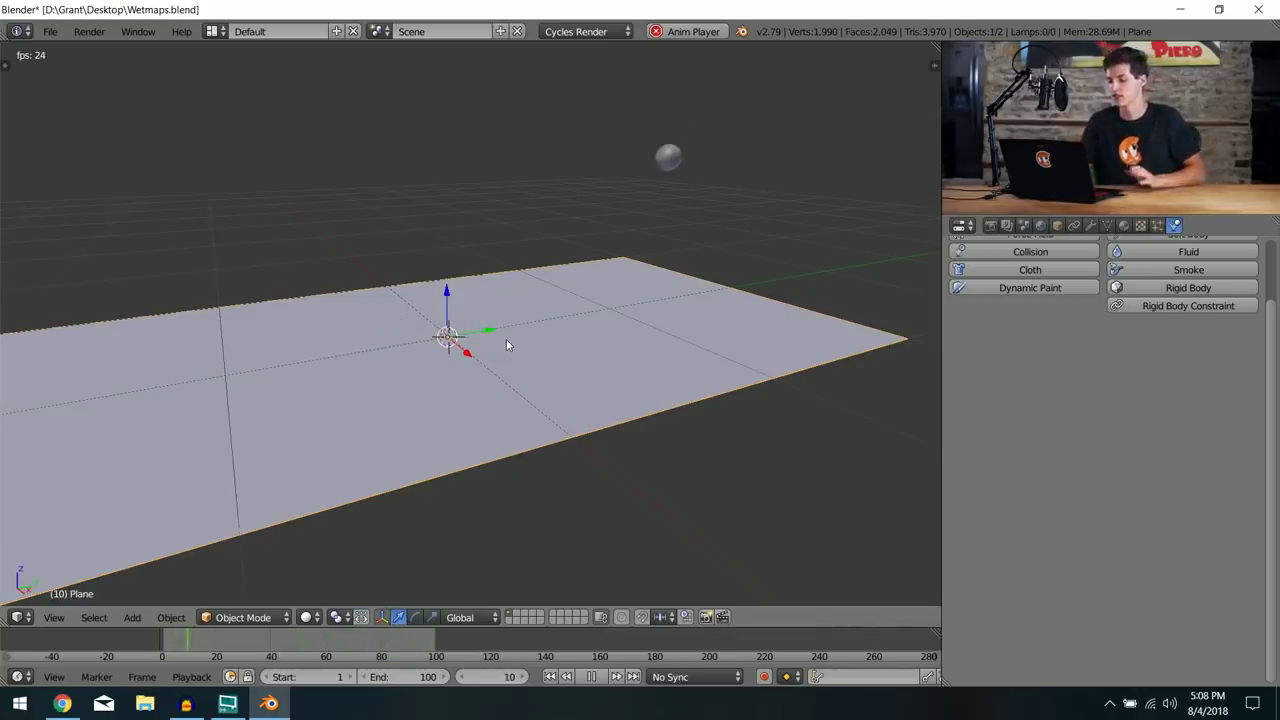
left_click(591, 677)
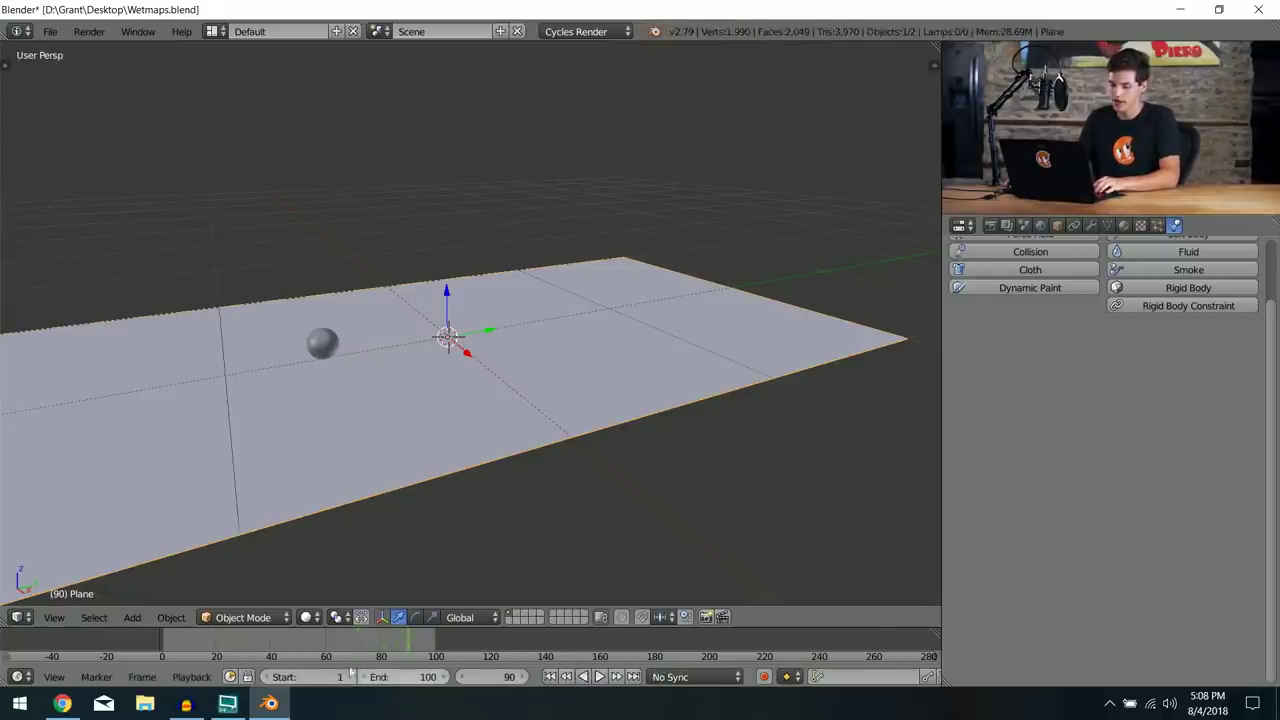
Step: Preview the plane and sphere in rendered viewport shading, and return to solid shading
key("shift+z")
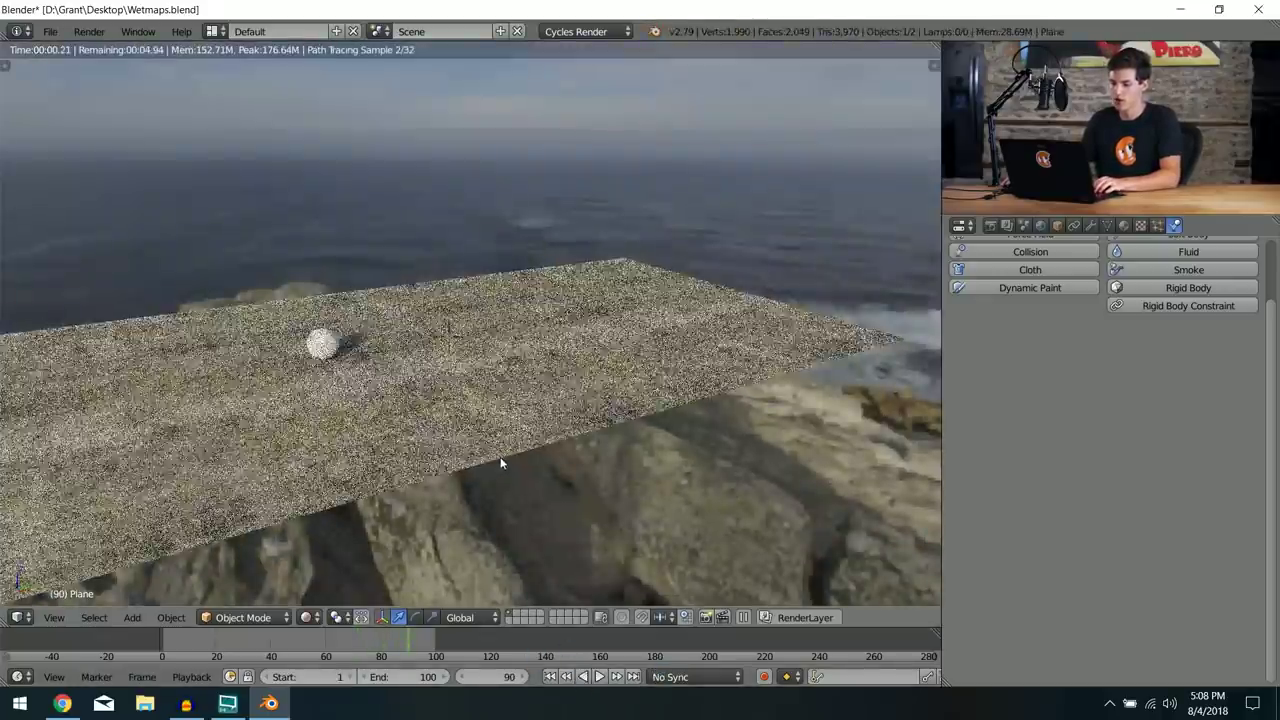
mouse_move(501, 463)
middle_mouse_down()
mouse_move(614, 357)
mouse_move(362, 349)
mouse_move(485, 364)
mouse_move(566, 356)
mouse_move(545, 390)
mouse_move(499, 266)
middle_mouse_up()
scroll(566, 356, "up", 1)
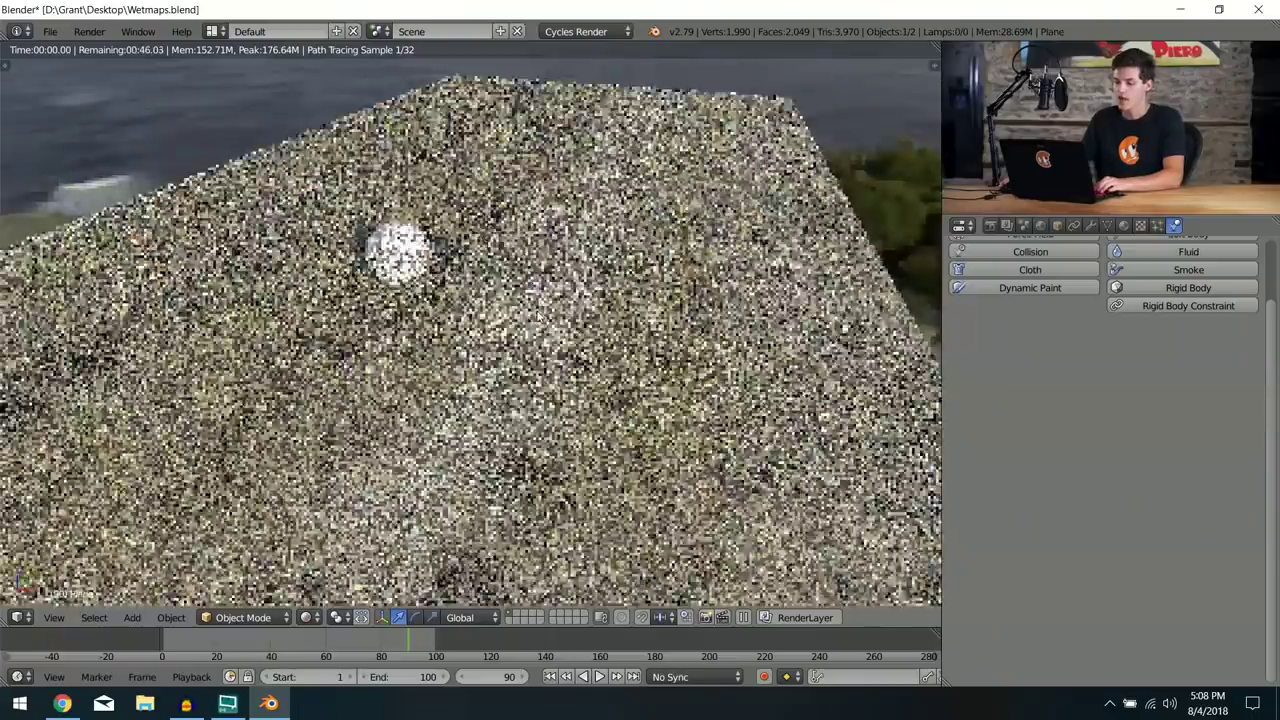
key("shift+z")
Step: Unwrap the plane's entire mesh in Edit Mode with the standard Unwrap method and return to Object Mode
middle_click_drag(640, 335, 462, 307)
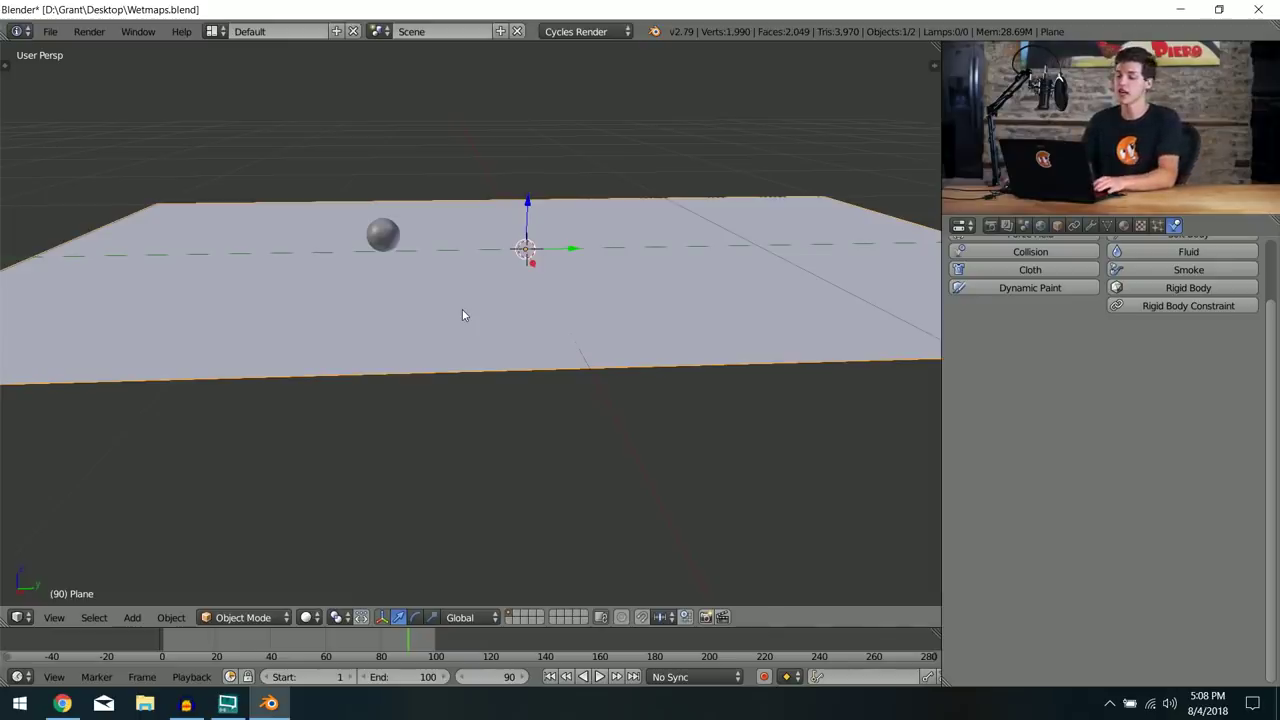
middle_click_drag(503, 286, 572, 320)
scroll(572, 318, "down", 3)
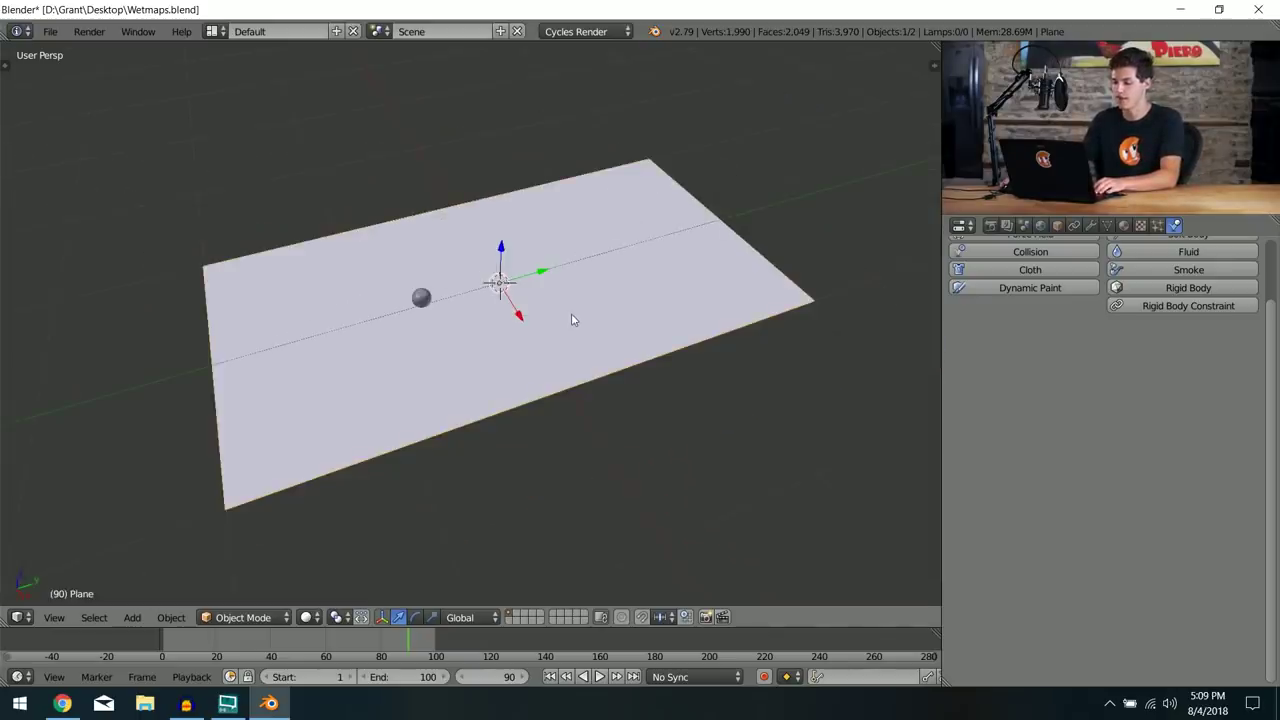
right_click(547, 332)
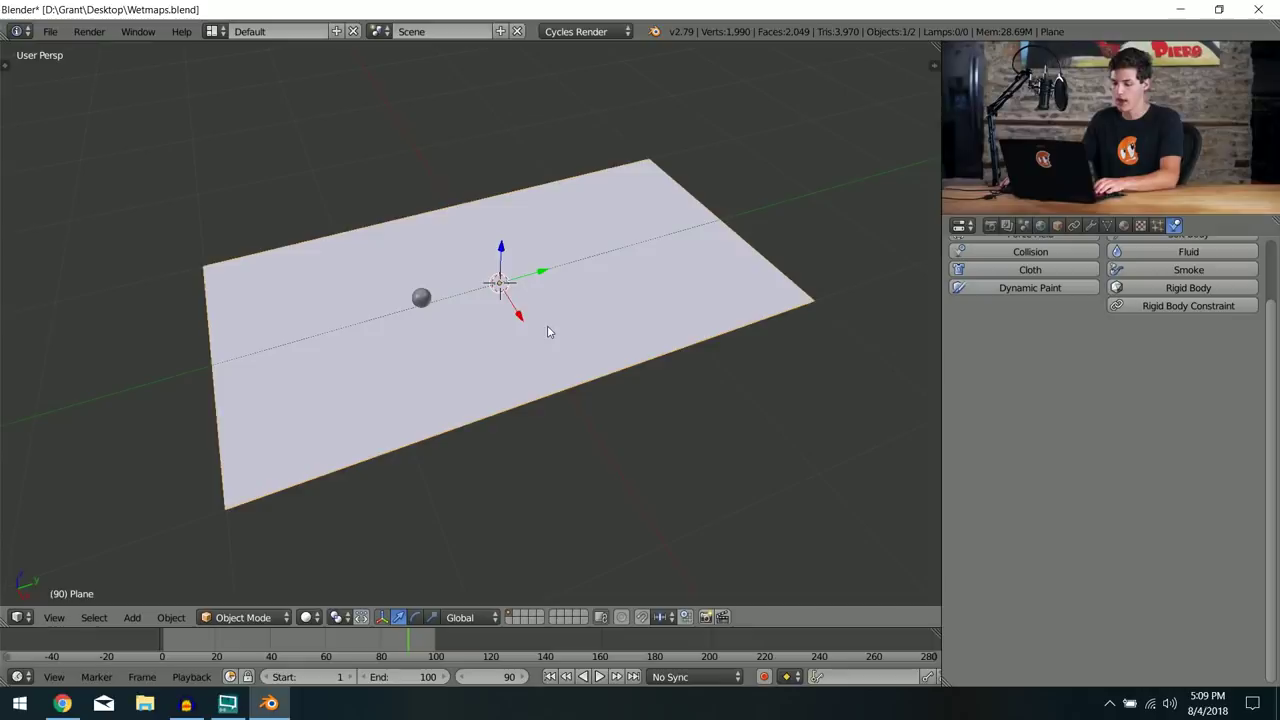
key("Tab")
middle_click_drag(549, 337, 602, 332)
key("a")
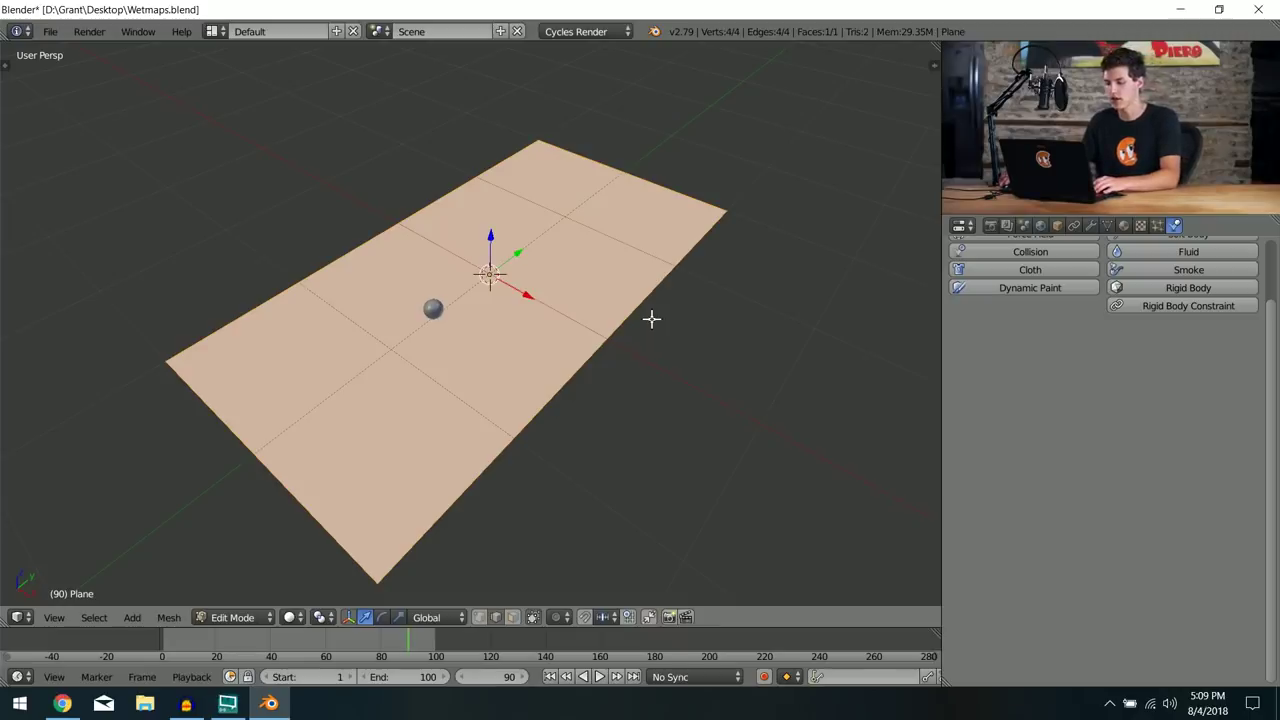
key("u")
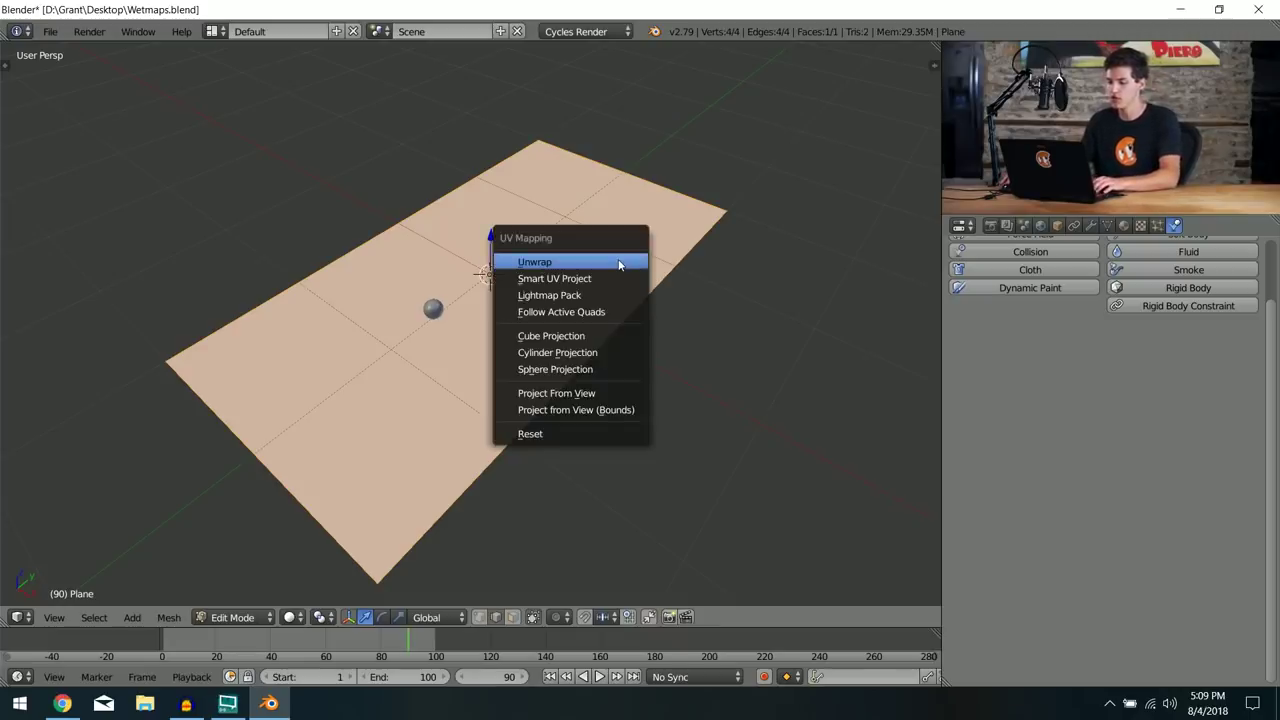
left_click(618, 260)
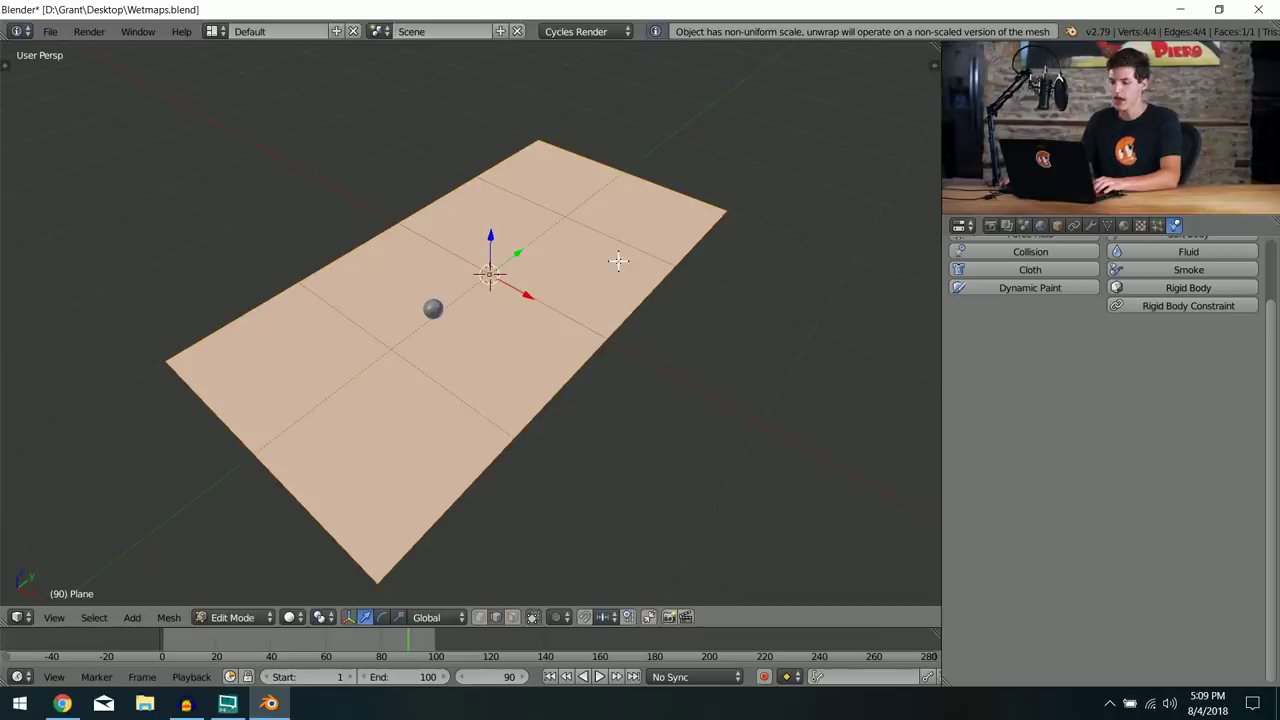
key("Tab")
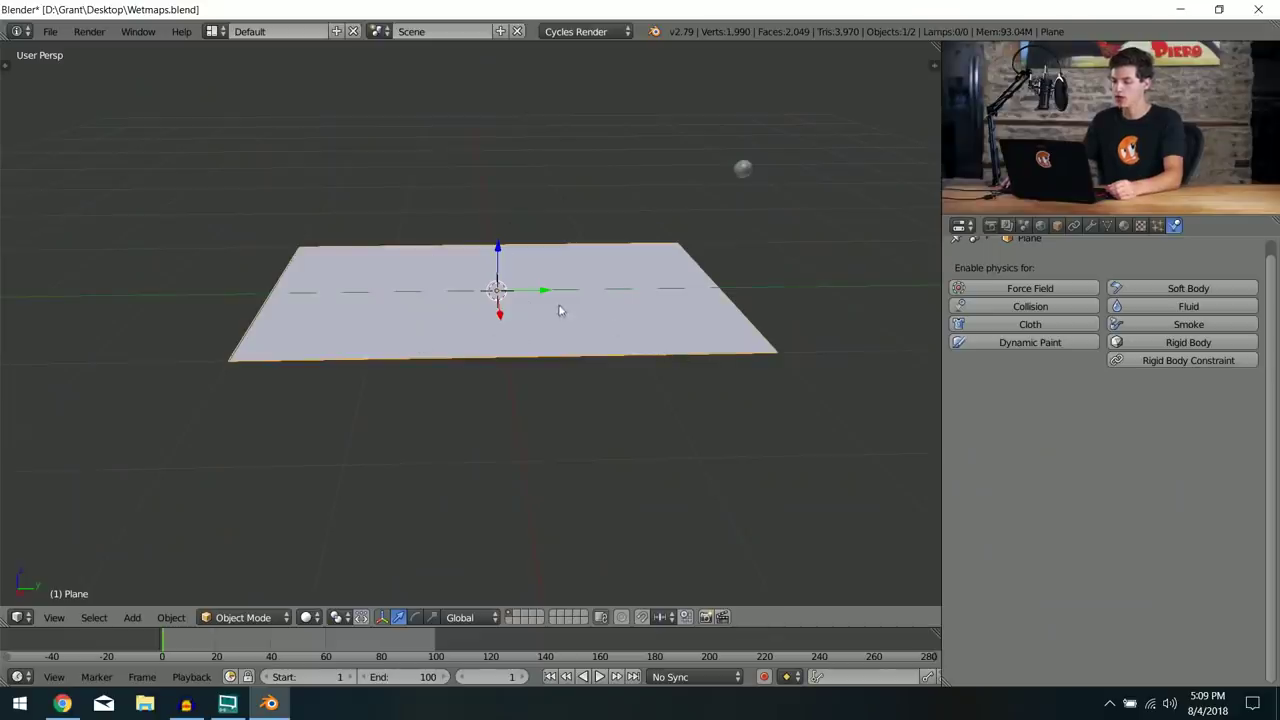
Step: Enable Dynamic Paint physics on the plane and add it as a canvas
middle_click_drag(559, 310, 657, 345)
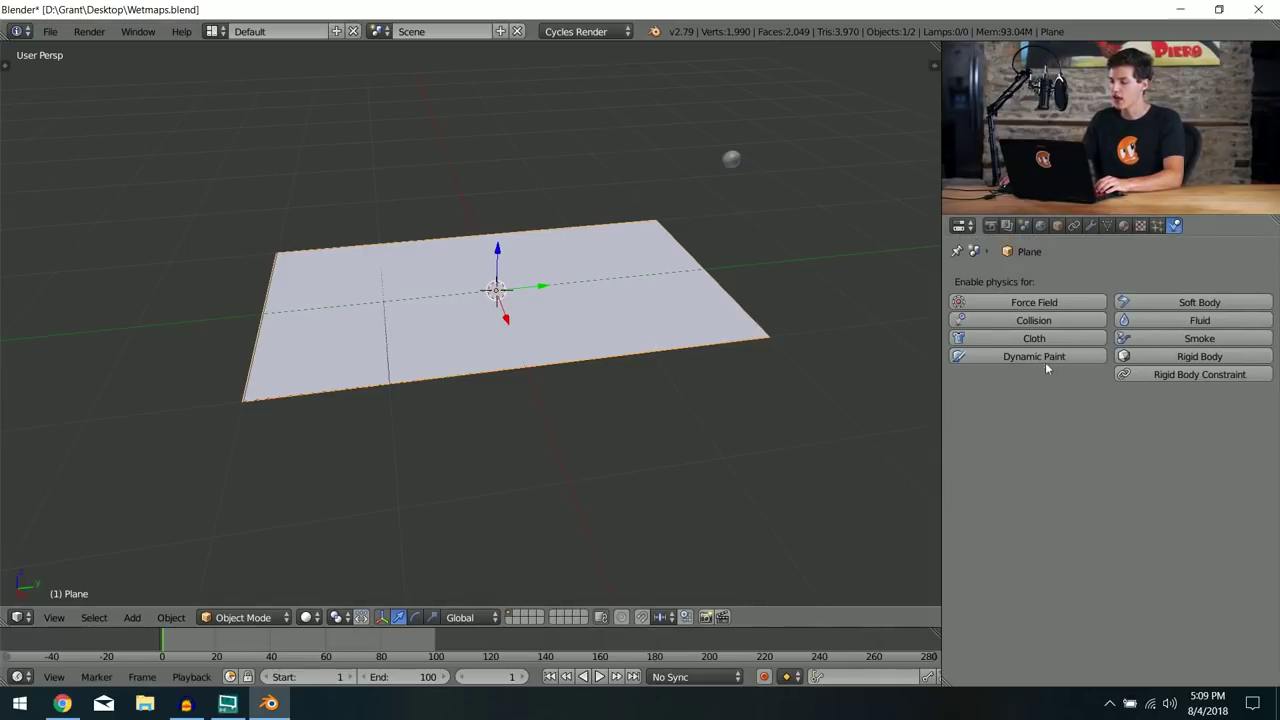
left_click(1034, 358)
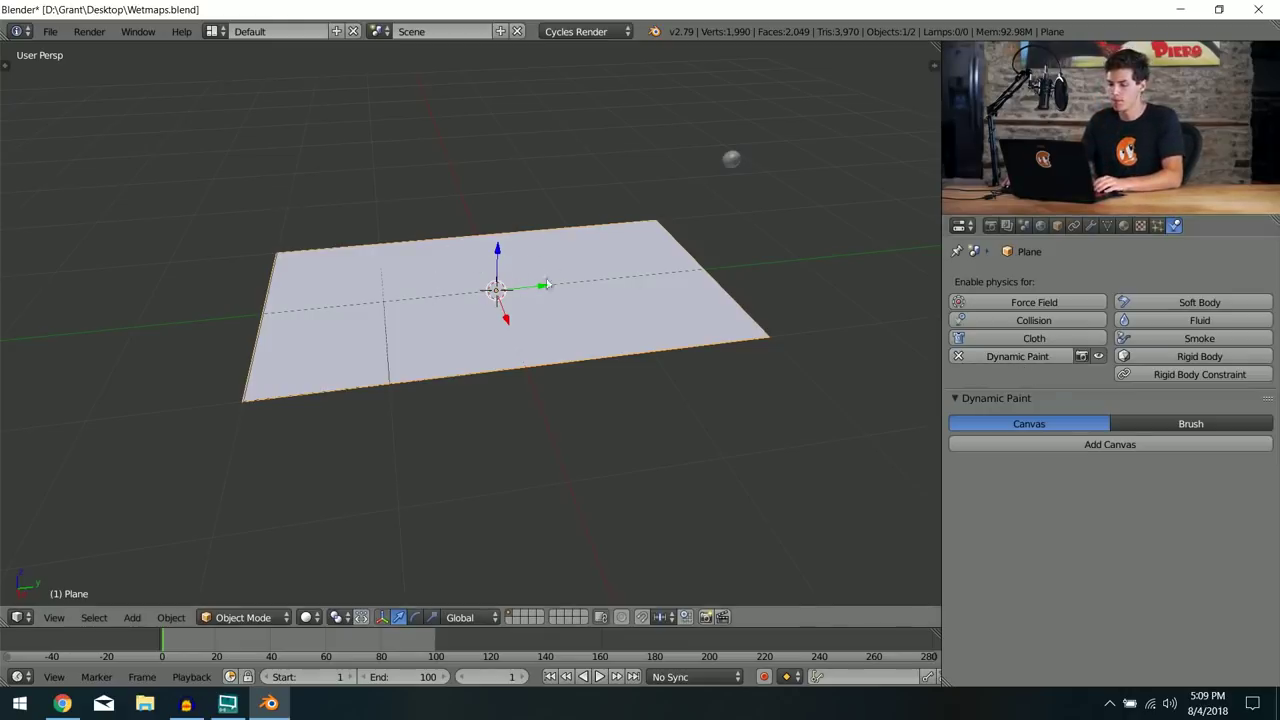
left_click(1077, 446)
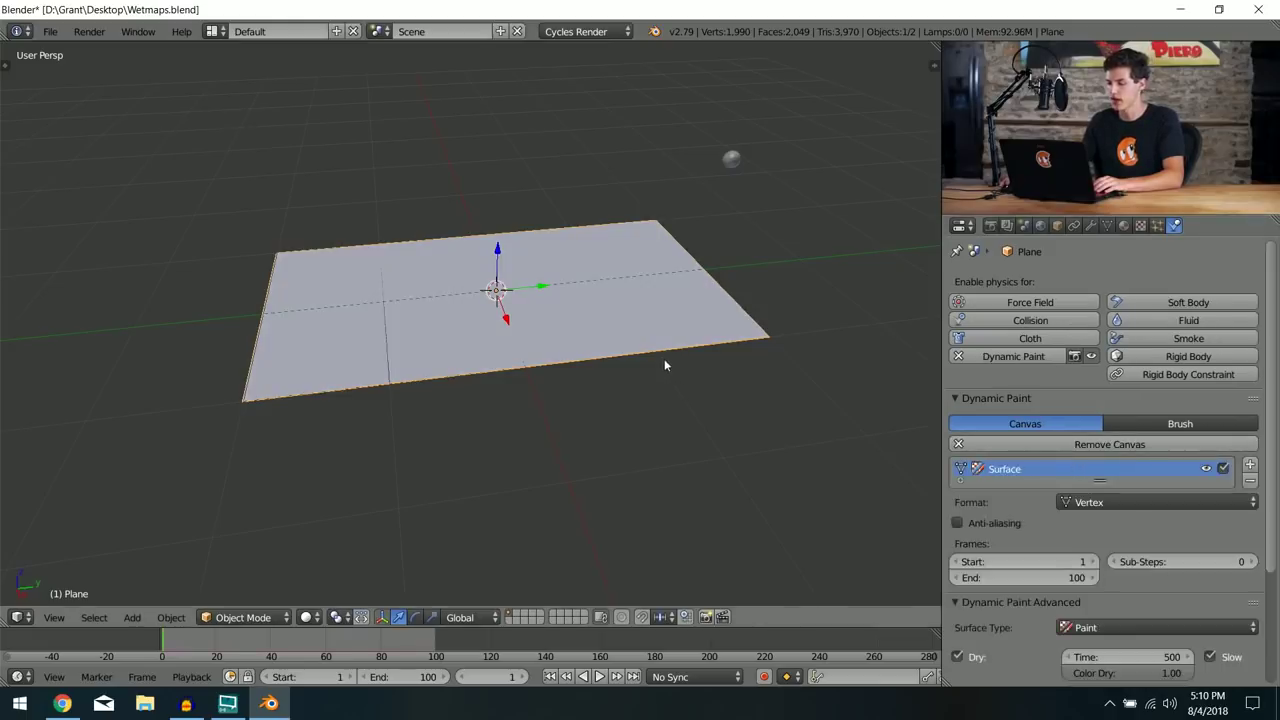
Step: Enable Dynamic Paint physics on the sphere and add it as a brush
right_click(733, 164)
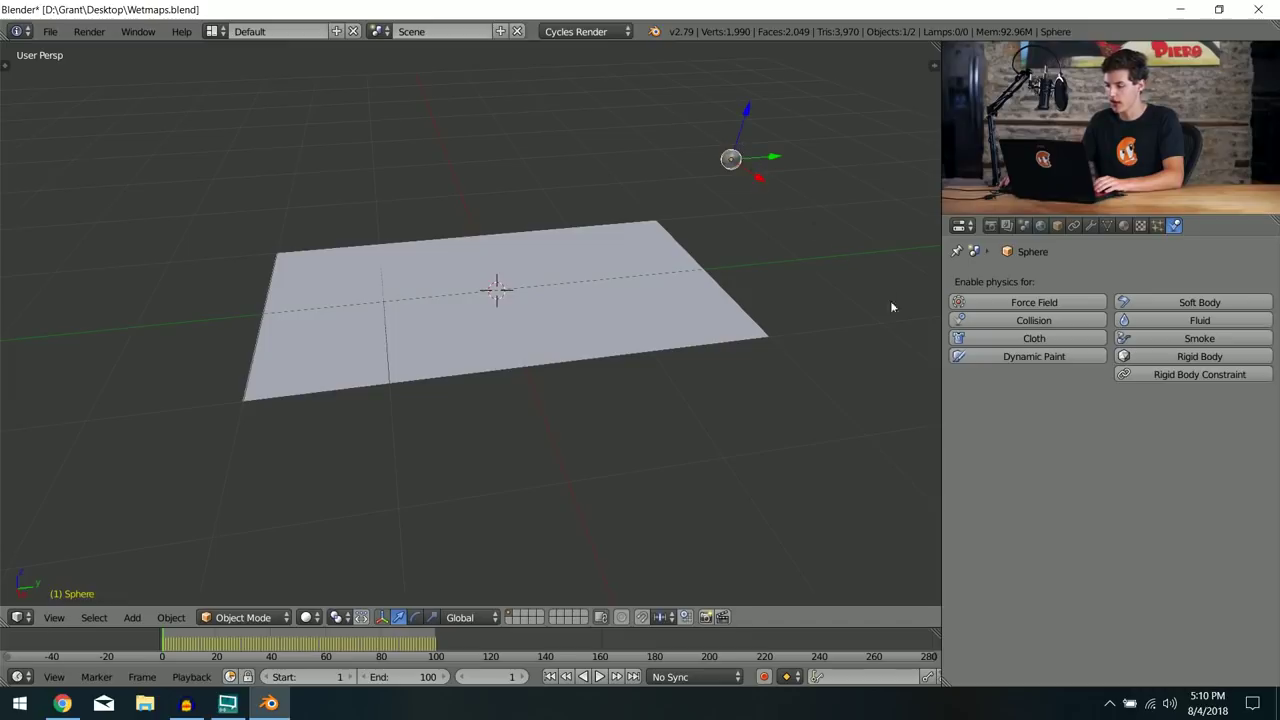
left_click(1018, 357)
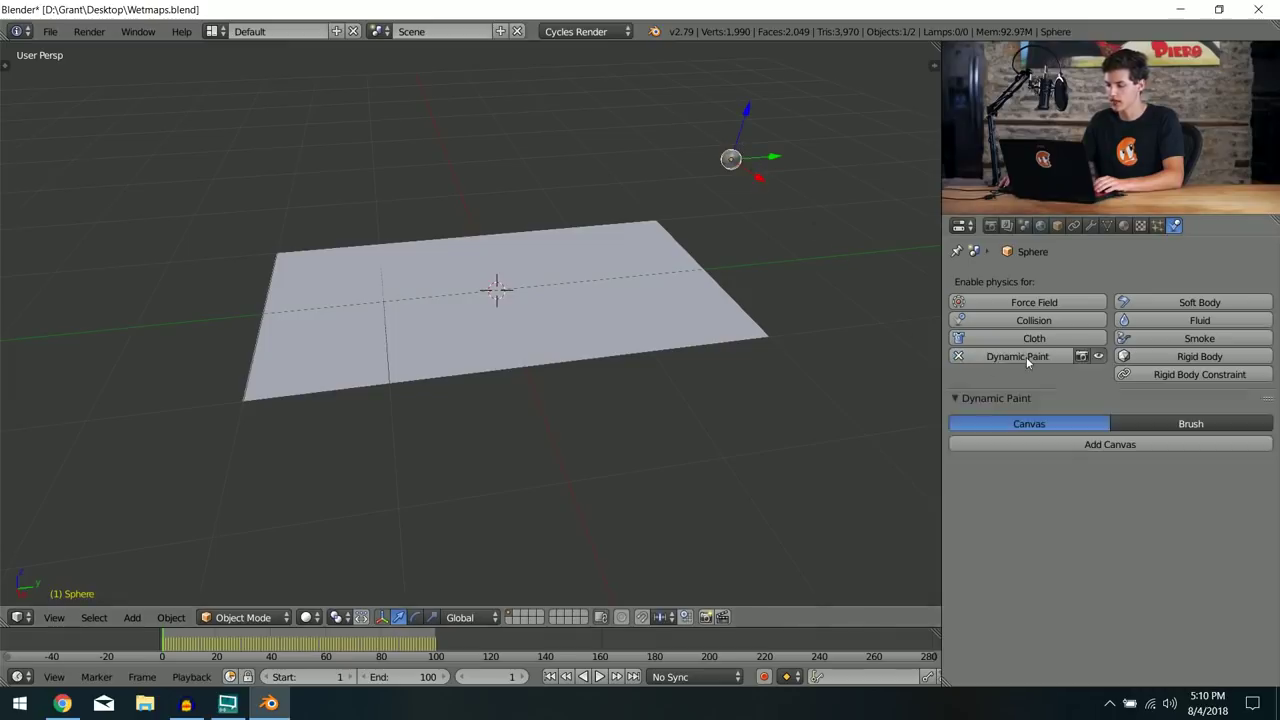
left_click(1142, 426)
left_click(1126, 446)
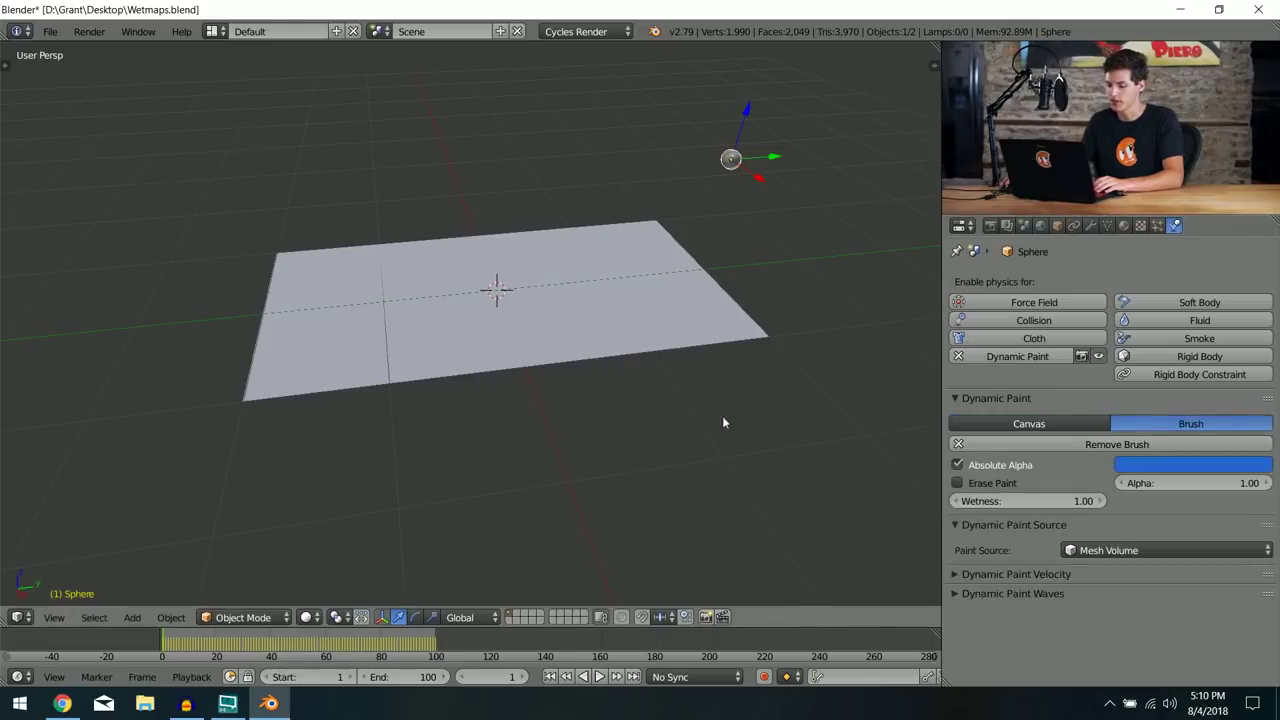
Step: Play the animation to check how the sphere brush interacts with the plane canvas
left_click(599, 676)
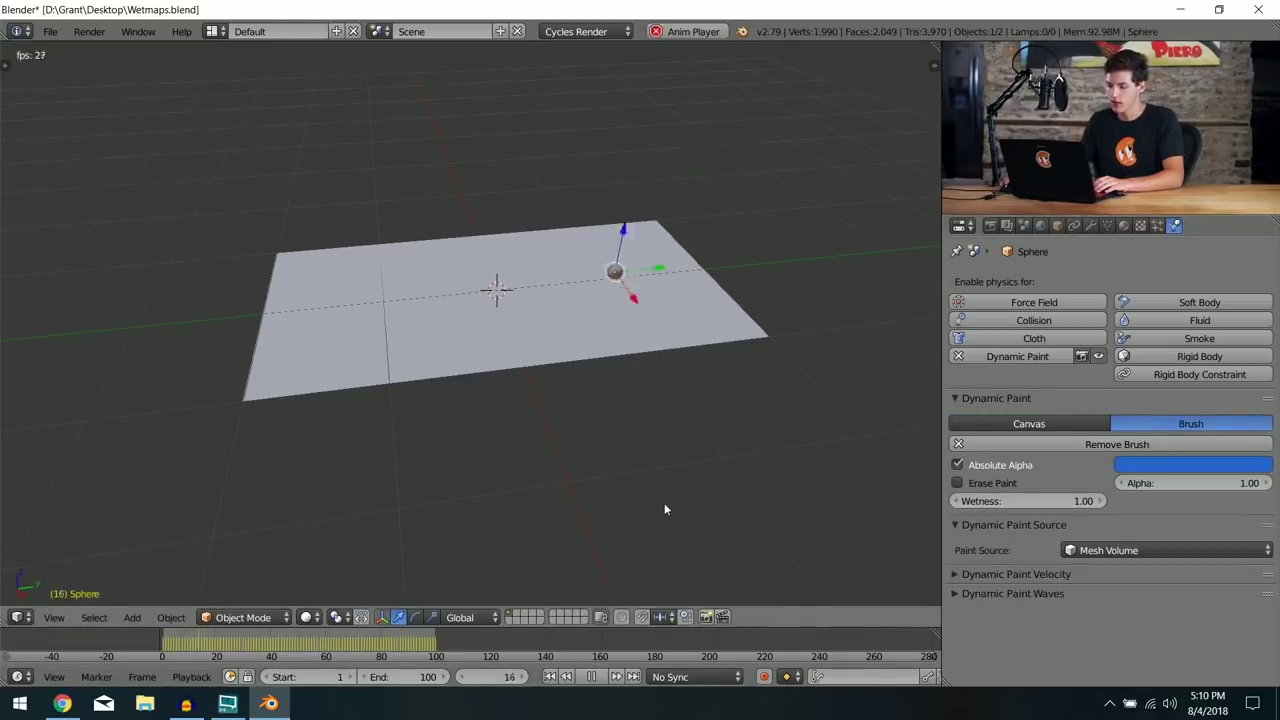
scroll(624, 417, "up", 3)
middle_click_drag(617, 397, 653, 380)
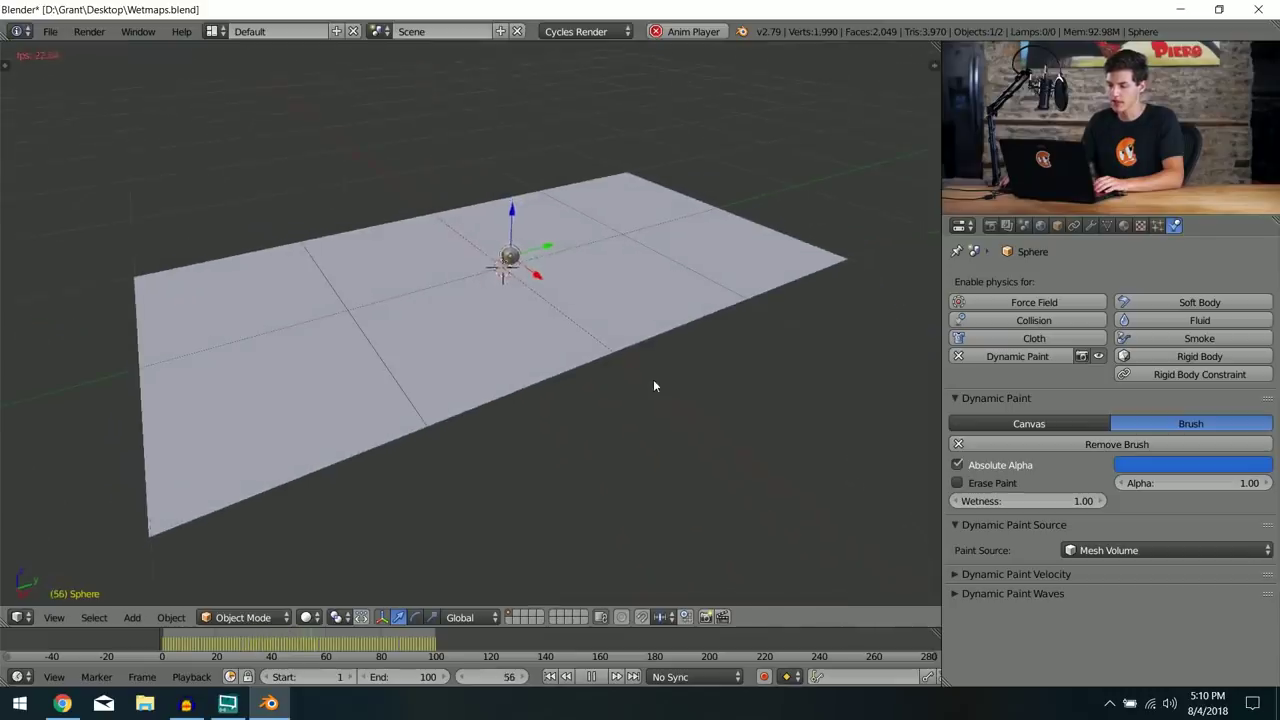
Step: Add a Subdivision Surface modifier to the plane
right_click(690, 298)
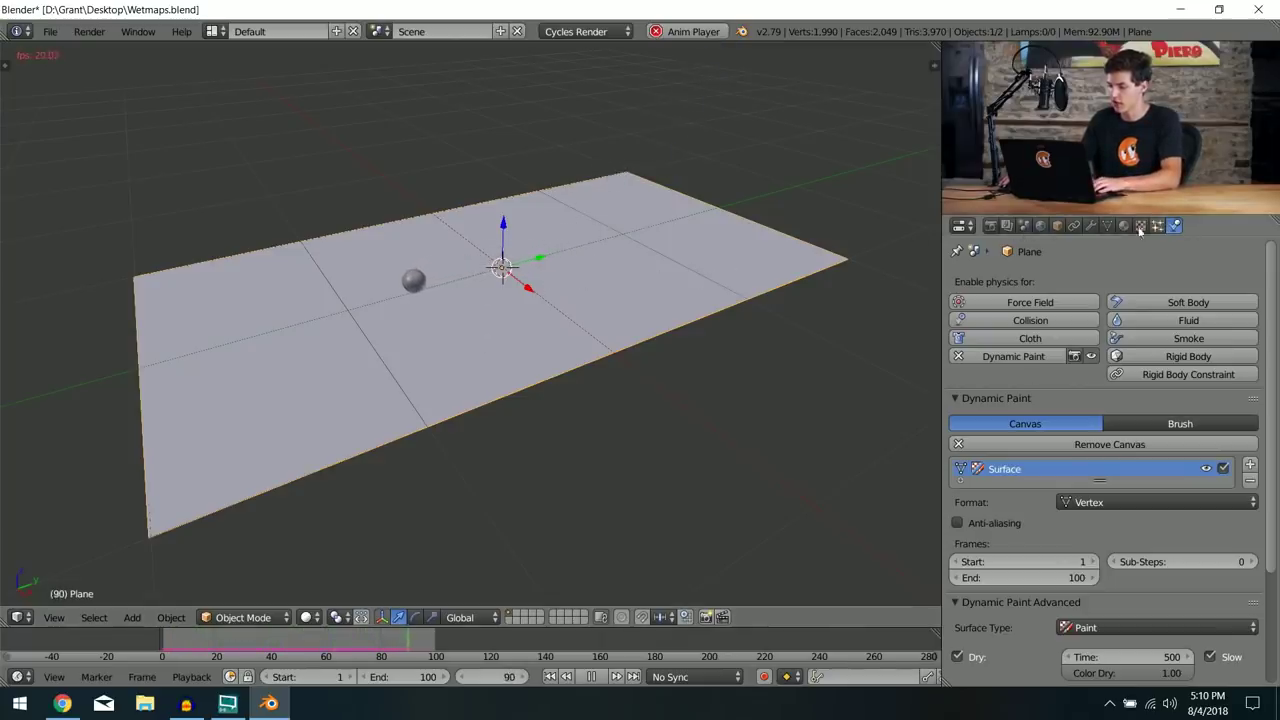
left_click(1090, 226)
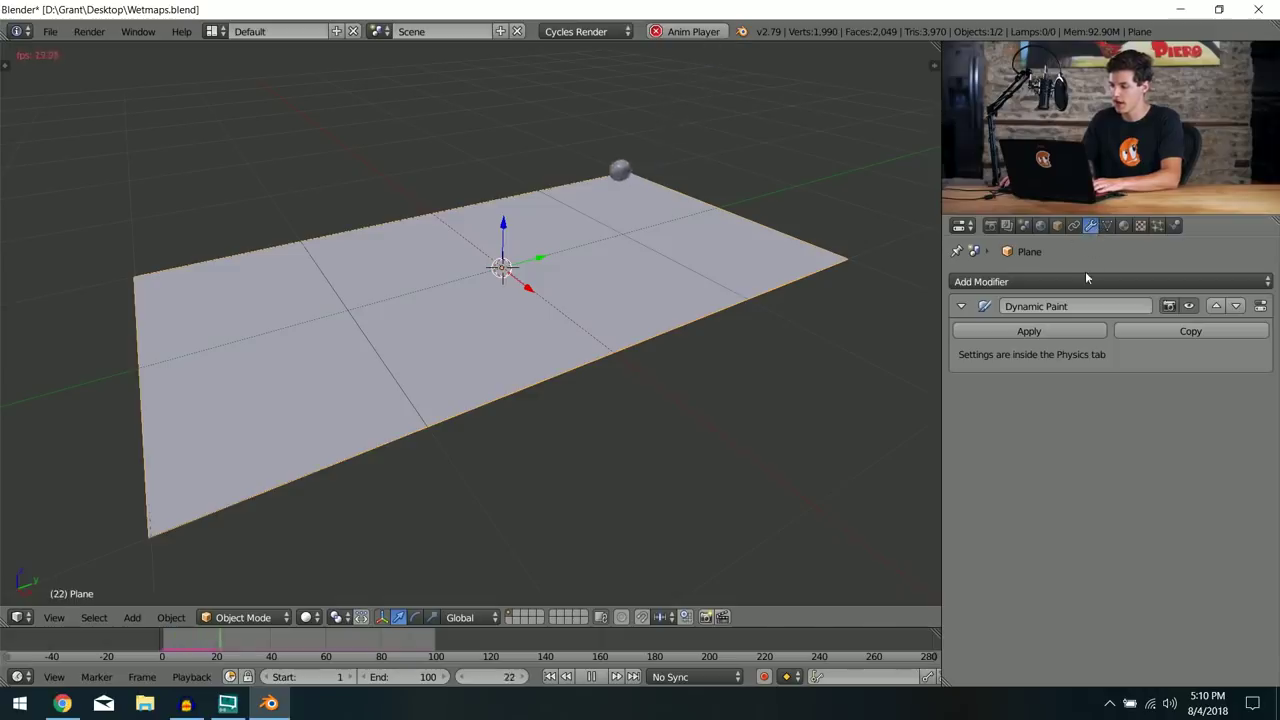
left_click(1075, 283)
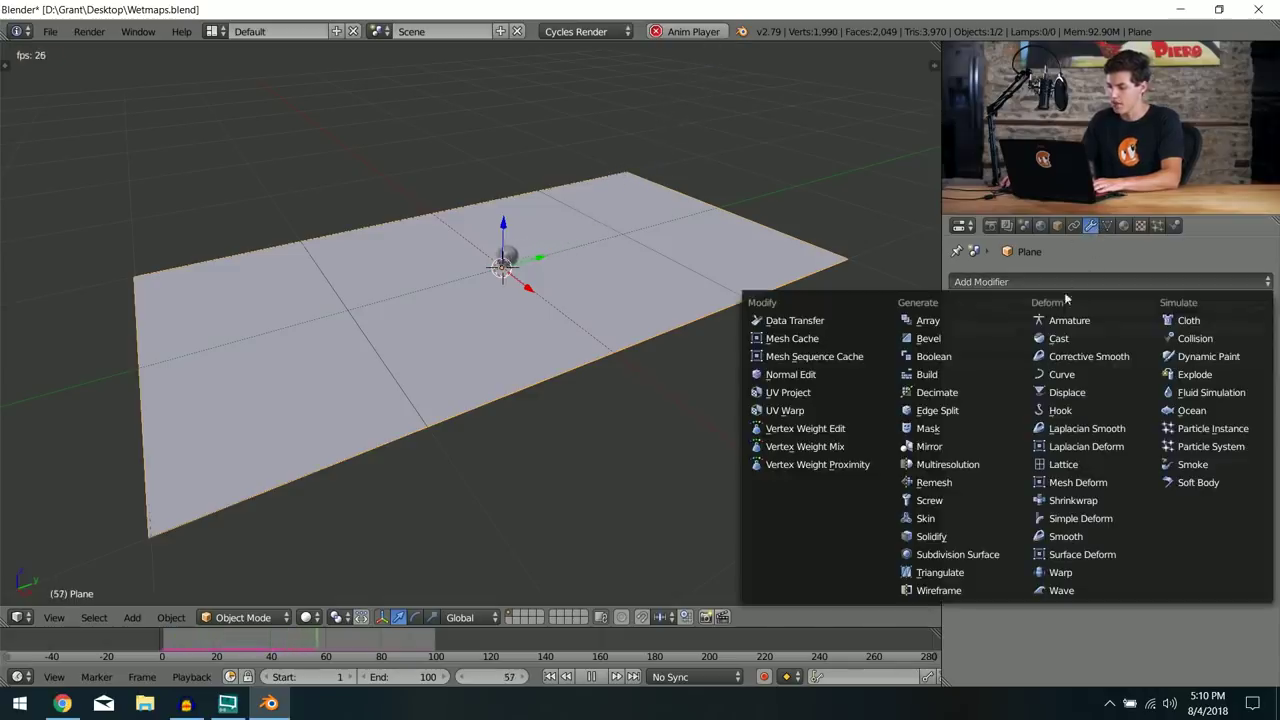
left_click(952, 555)
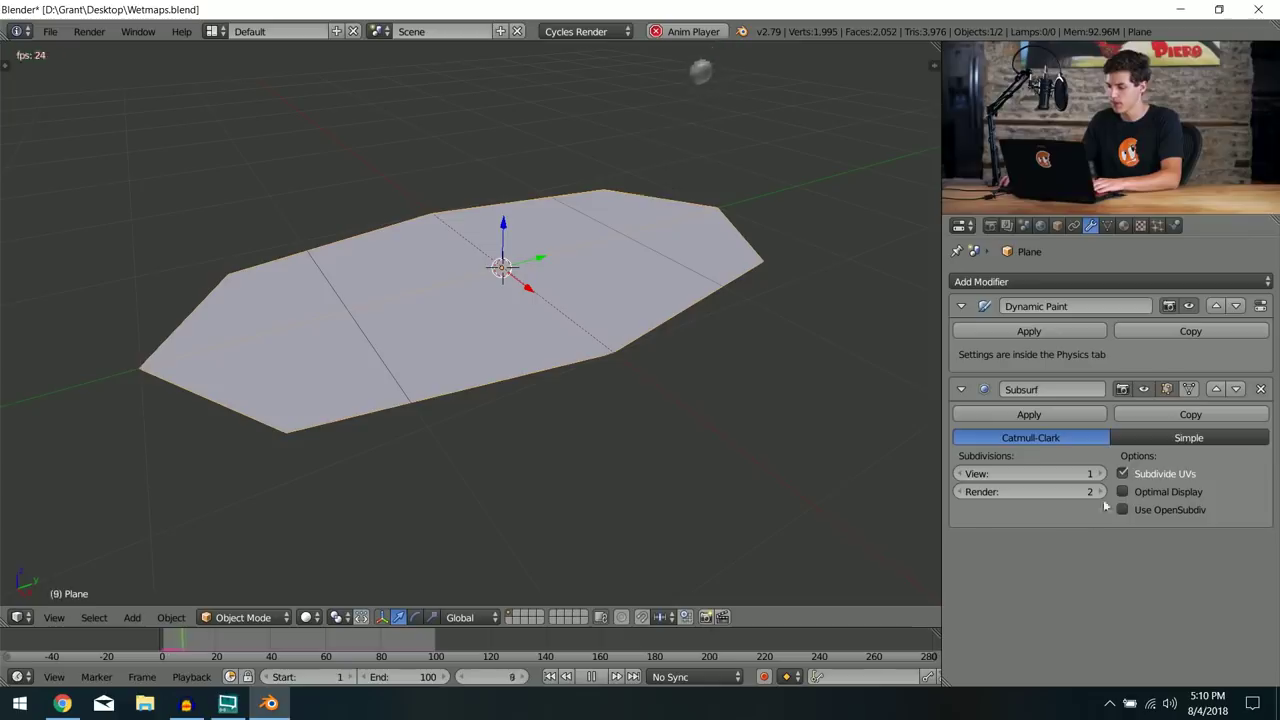
Step: Set the plane's Subsurf modifier to Simple with 6 view subdivisions and move it above Dynamic Paint in the stack
left_click(1140, 438)
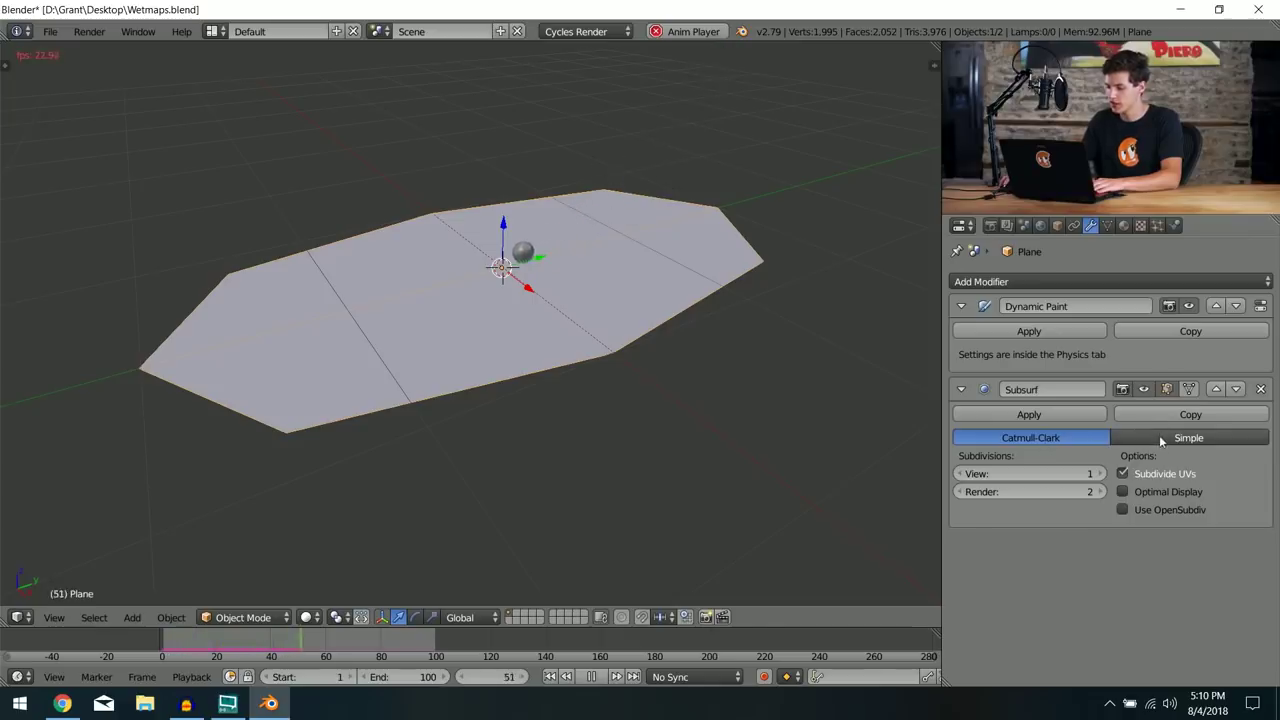
left_click(1103, 473)
left_click(1103, 473)
left_click(1103, 473)
left_click(1103, 473)
left_click(1103, 473)
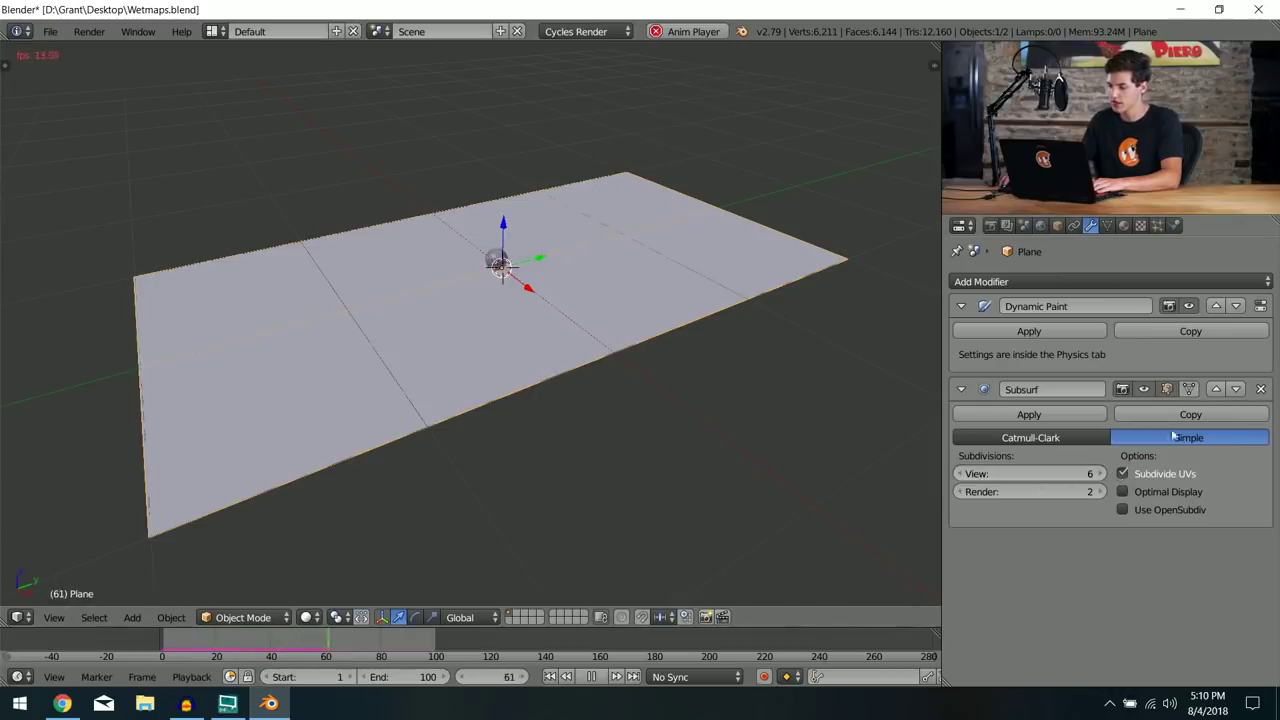
left_click(1216, 390)
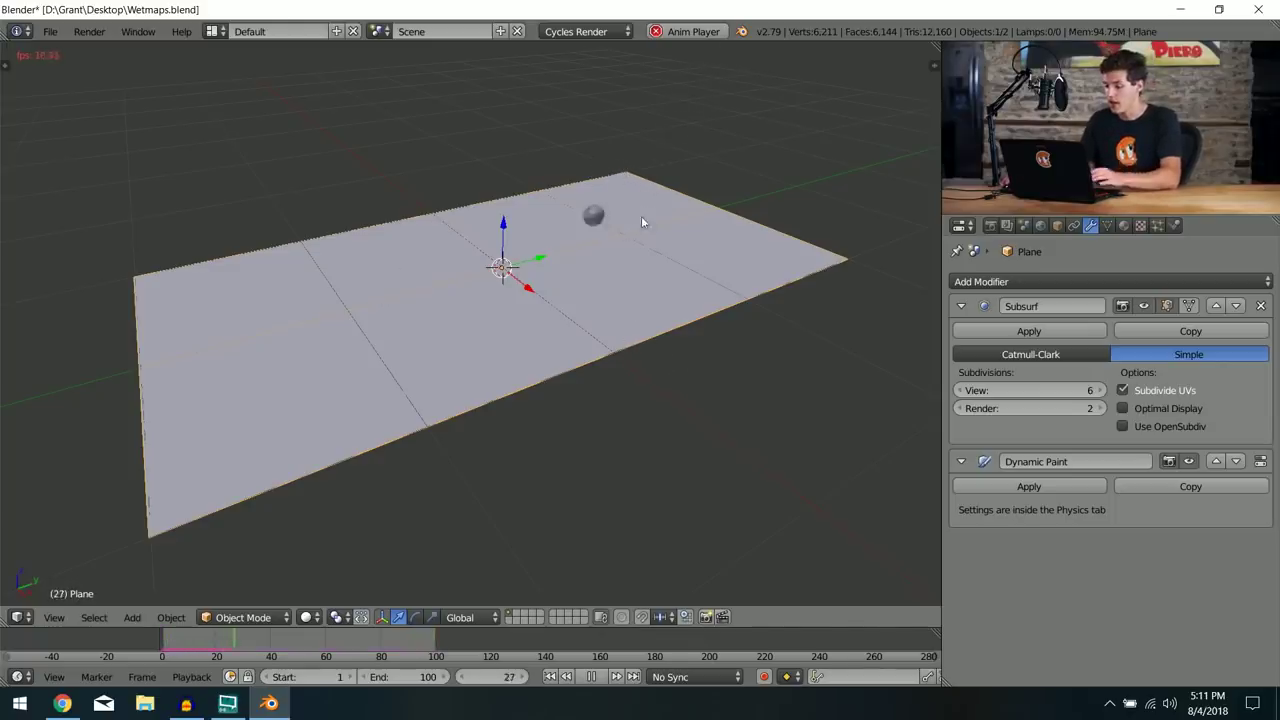
Step: Examine the subdivided plane up close while the sphere animation plays
scroll(570, 274, "up", 2)
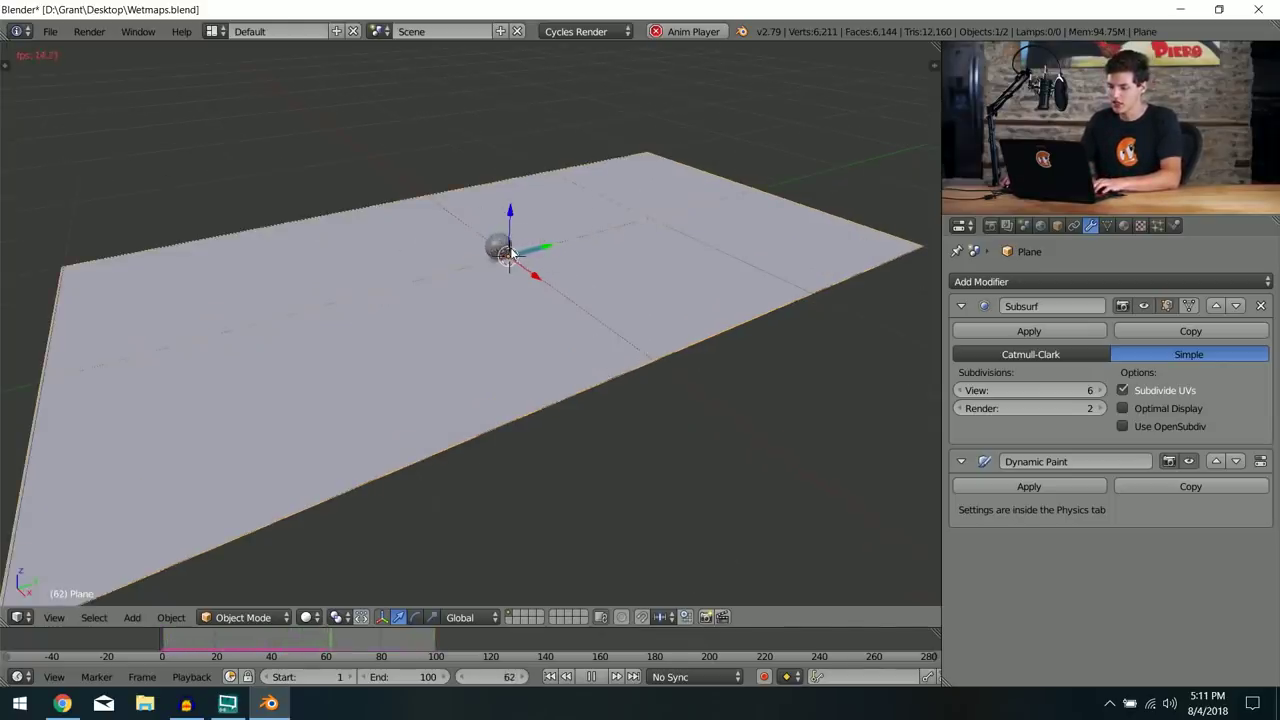
scroll(630, 320, "up", 2)
scroll(520, 290, "up", 2)
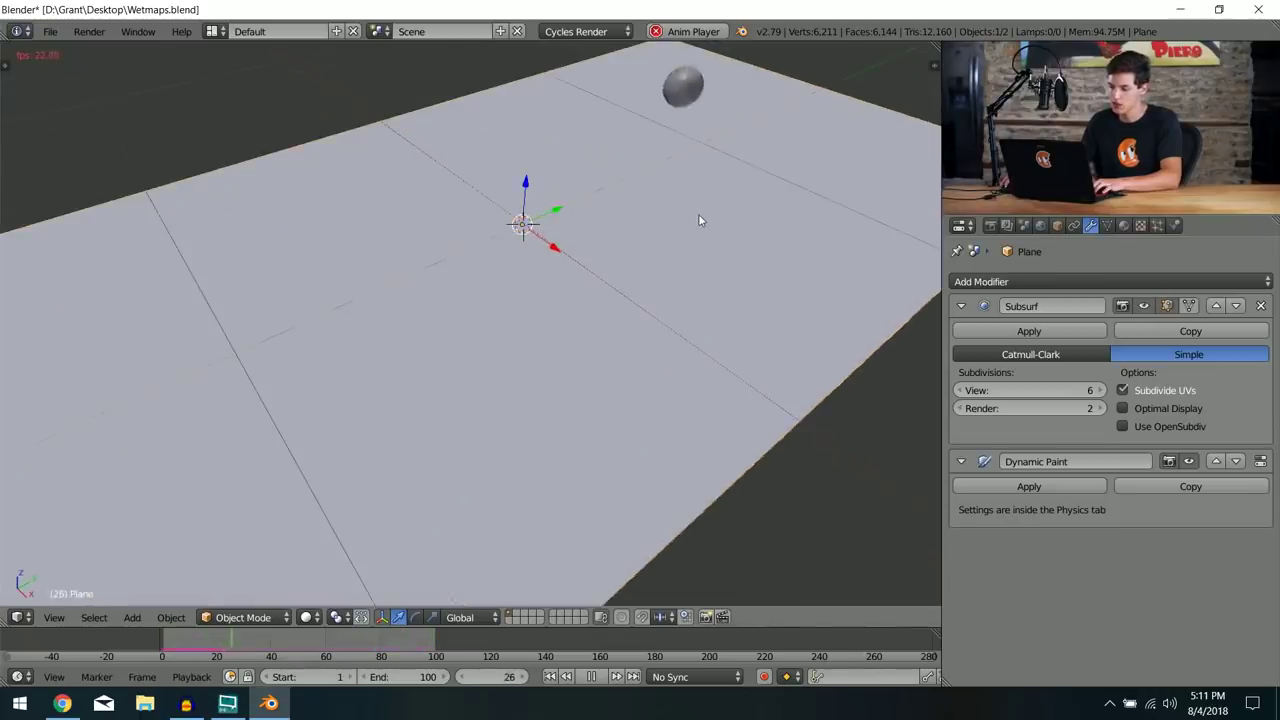
middle_click_drag(520, 240, 467, 230)
middle_click_drag(407, 284, 466, 241)
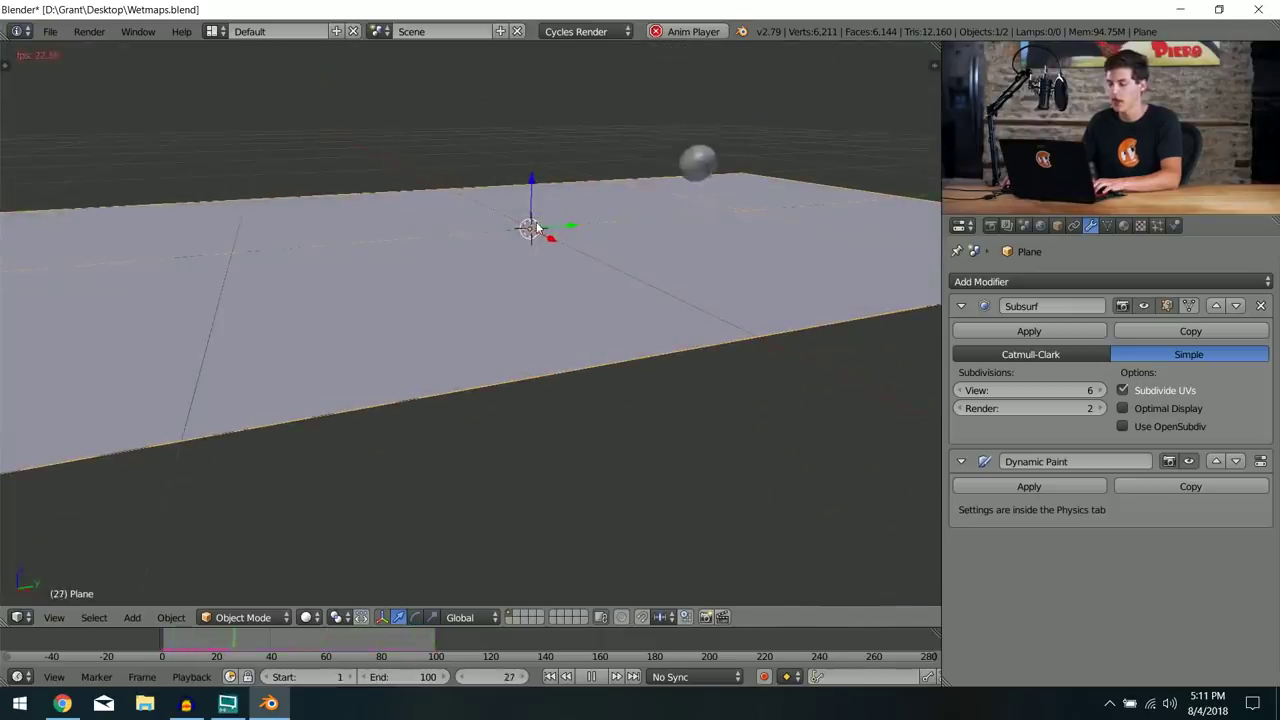
Step: Stop the playback and set the sphere brush's paint source to Mesh Volume + Proximity
middle_click_drag(562, 222, 657, 189)
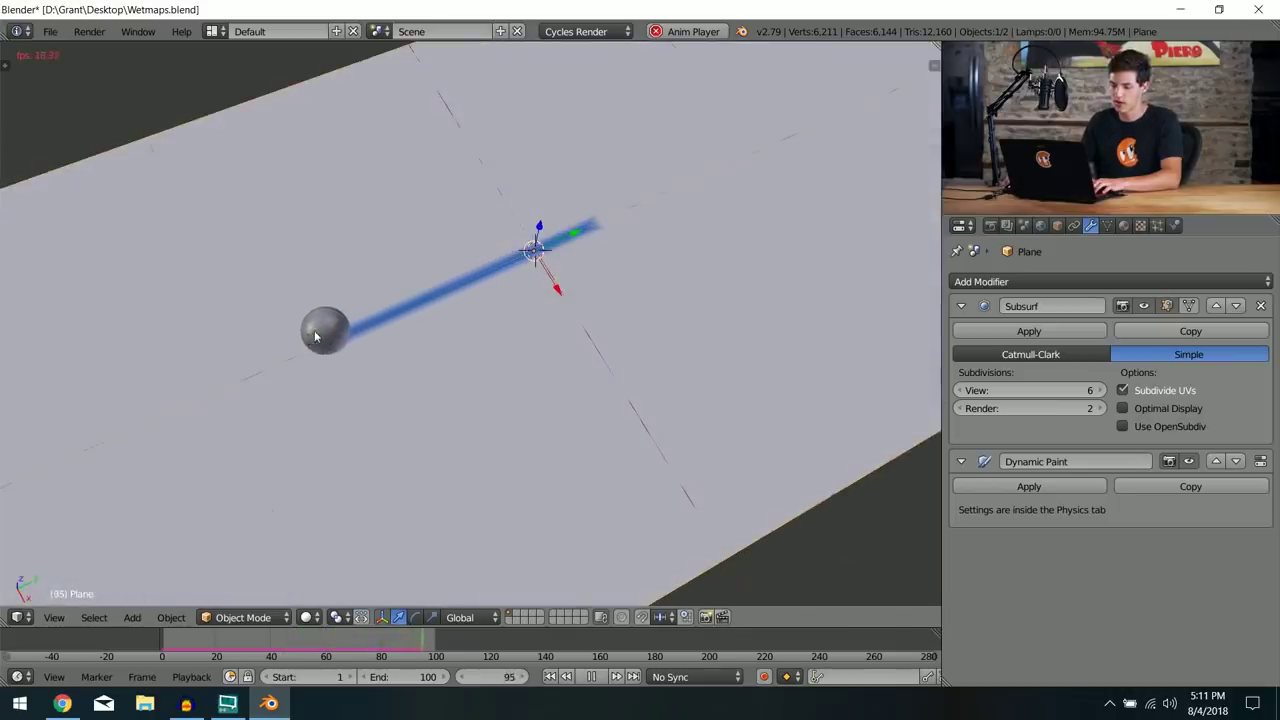
right_click(312, 333)
scroll(566, 316, "down", 2)
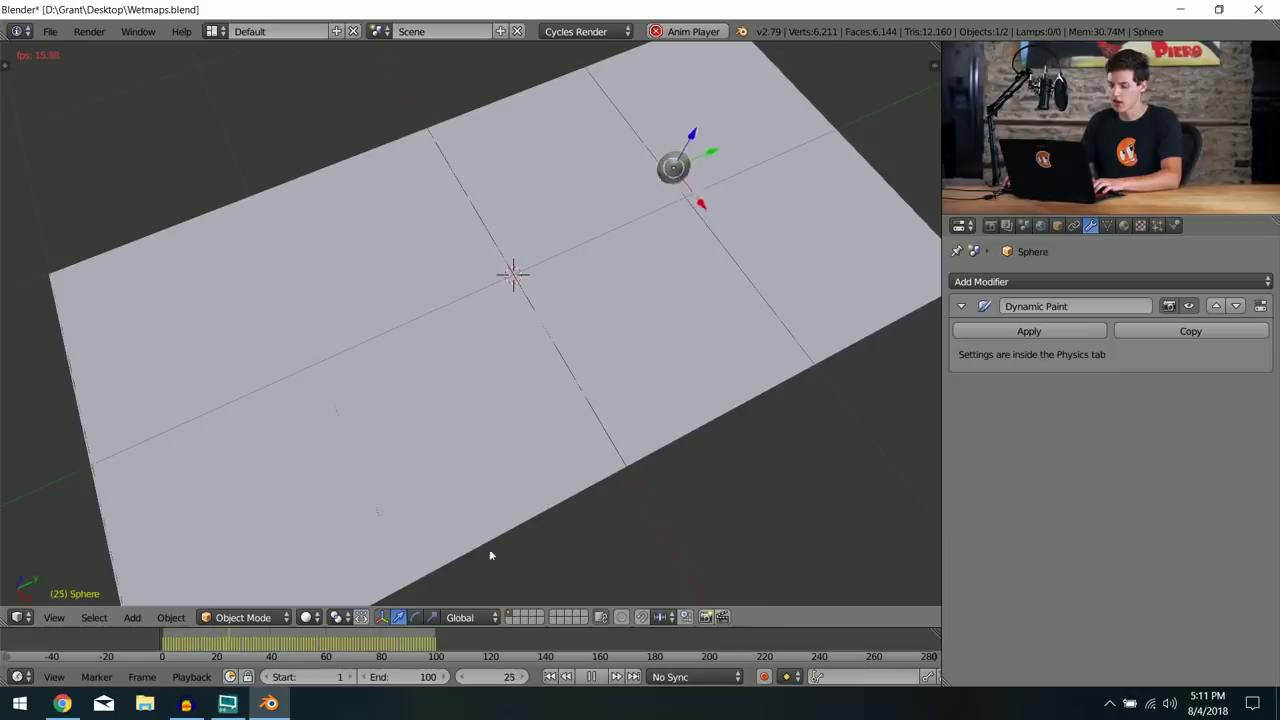
left_click(590, 677)
middle_click_drag(592, 385, 589, 289)
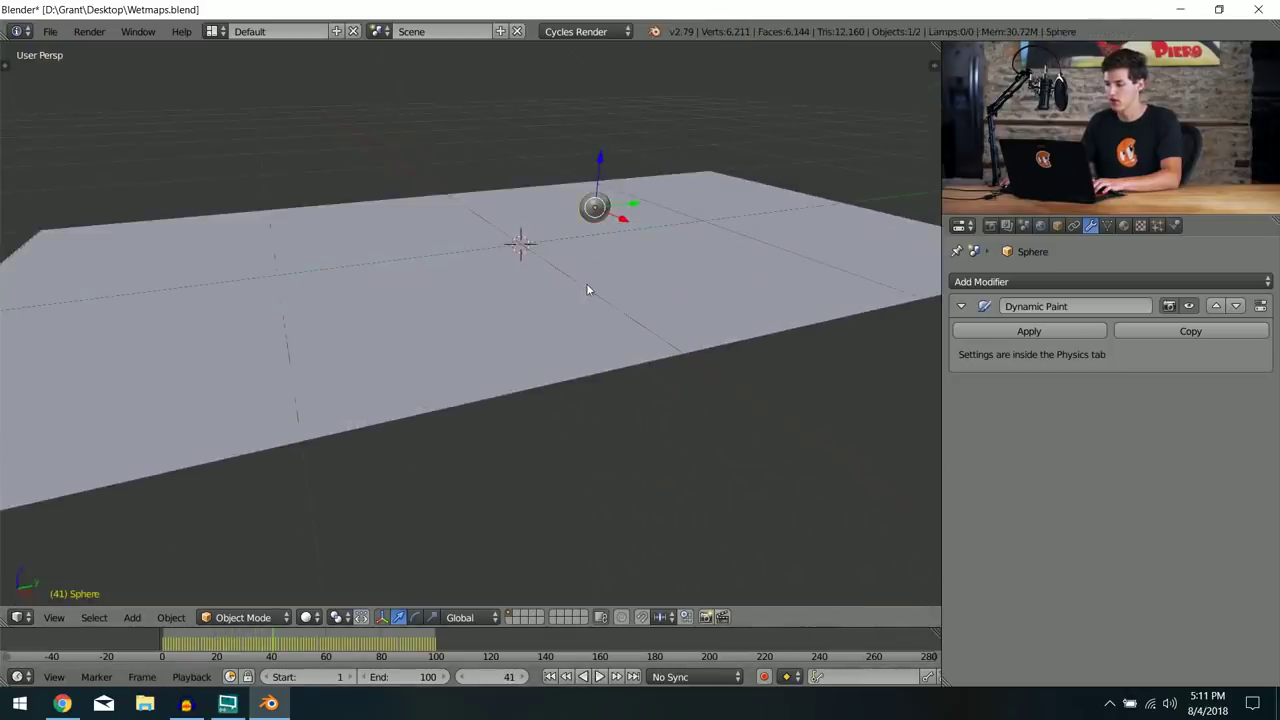
left_click(1176, 226)
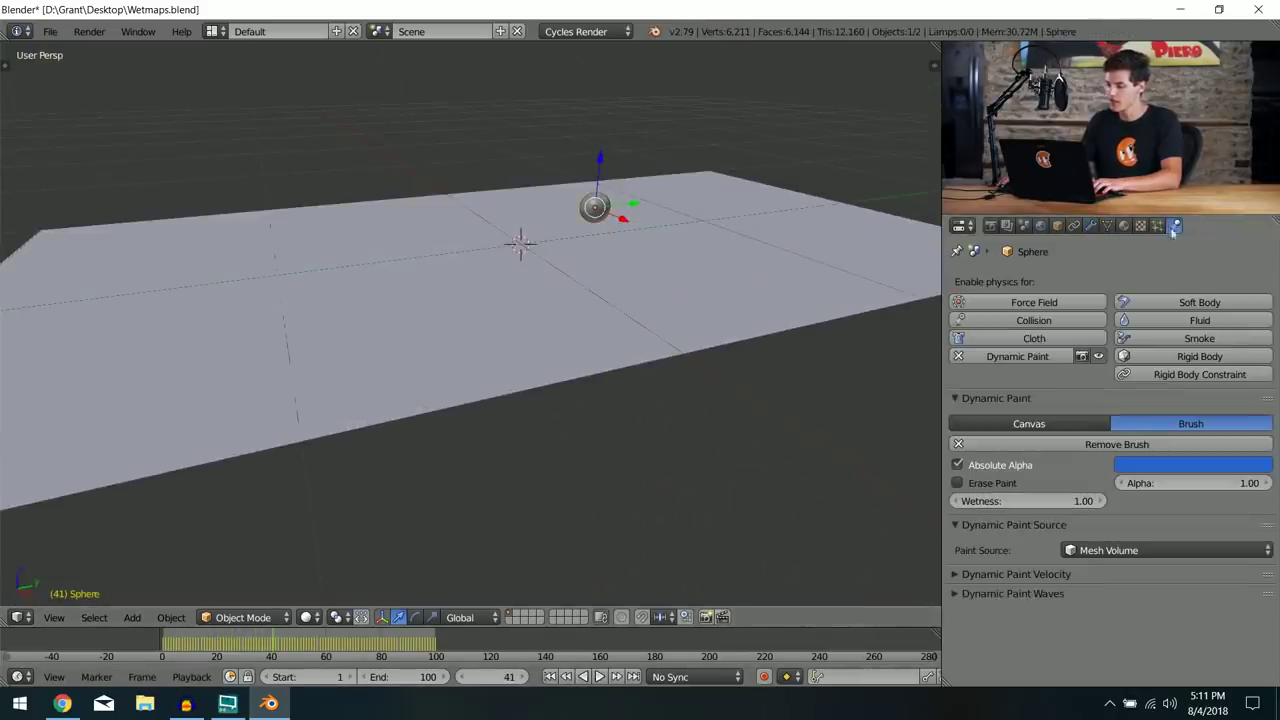
left_click(1098, 550)
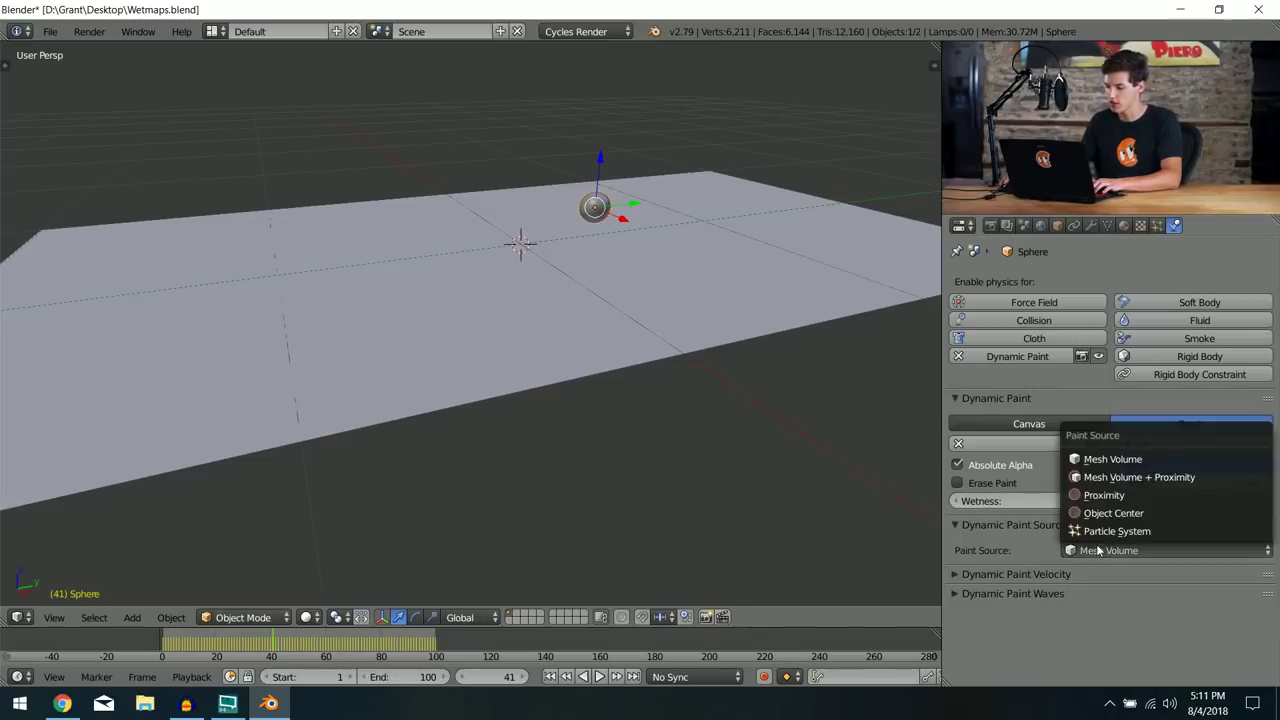
left_click(1132, 478)
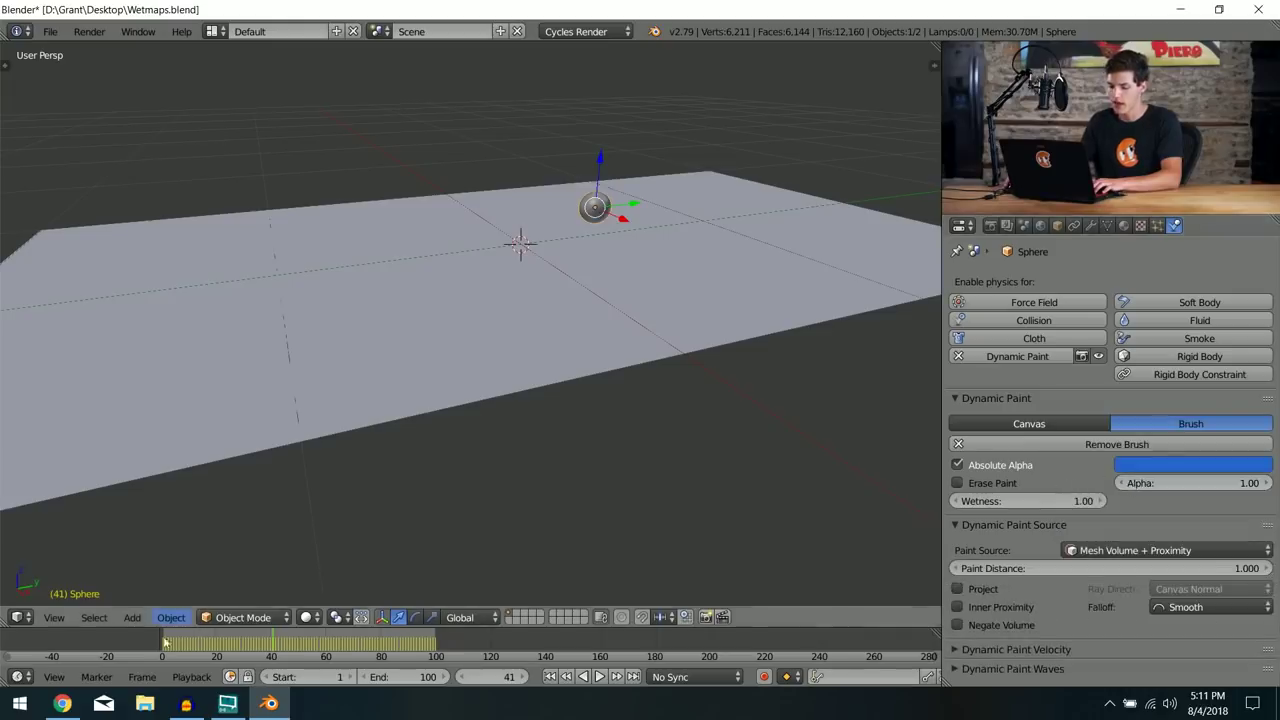
Step: Play the animation from the start to check the paint the sphere leaves on the plane
key("shift+Left")
left_click(599, 677)
scroll(622, 455, "down", 3)
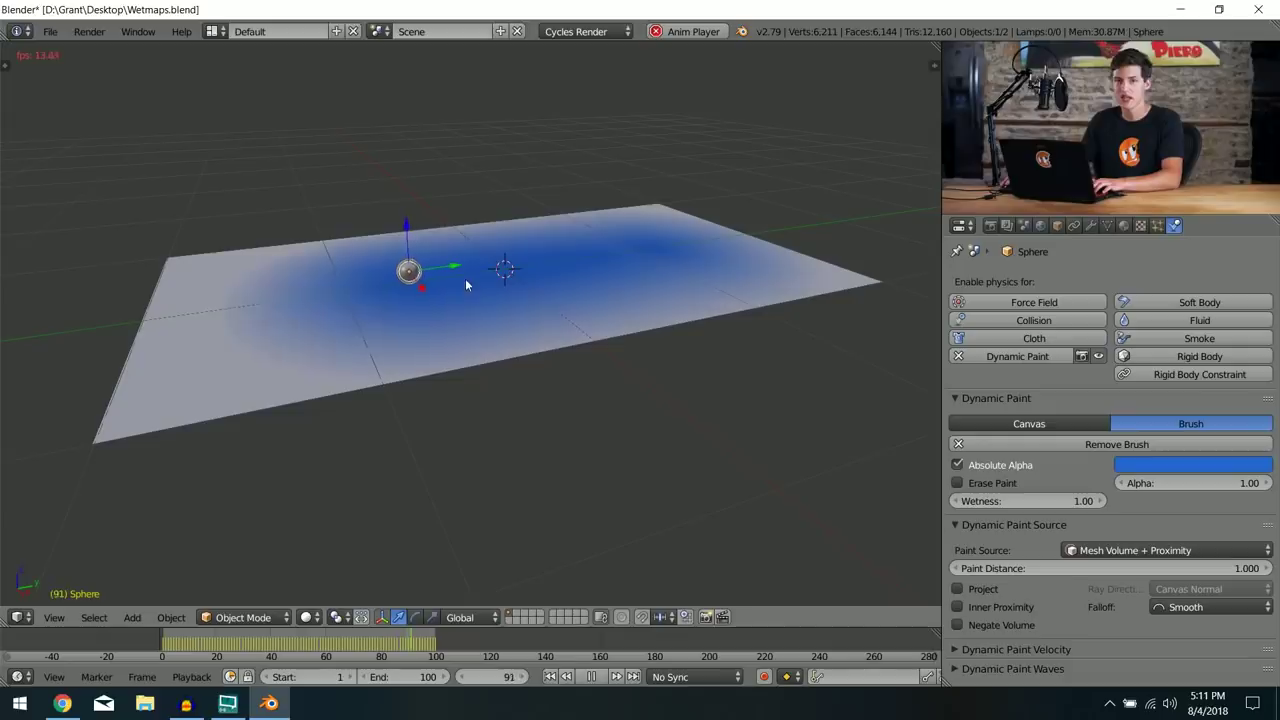
scroll(600, 340, "up", 4)
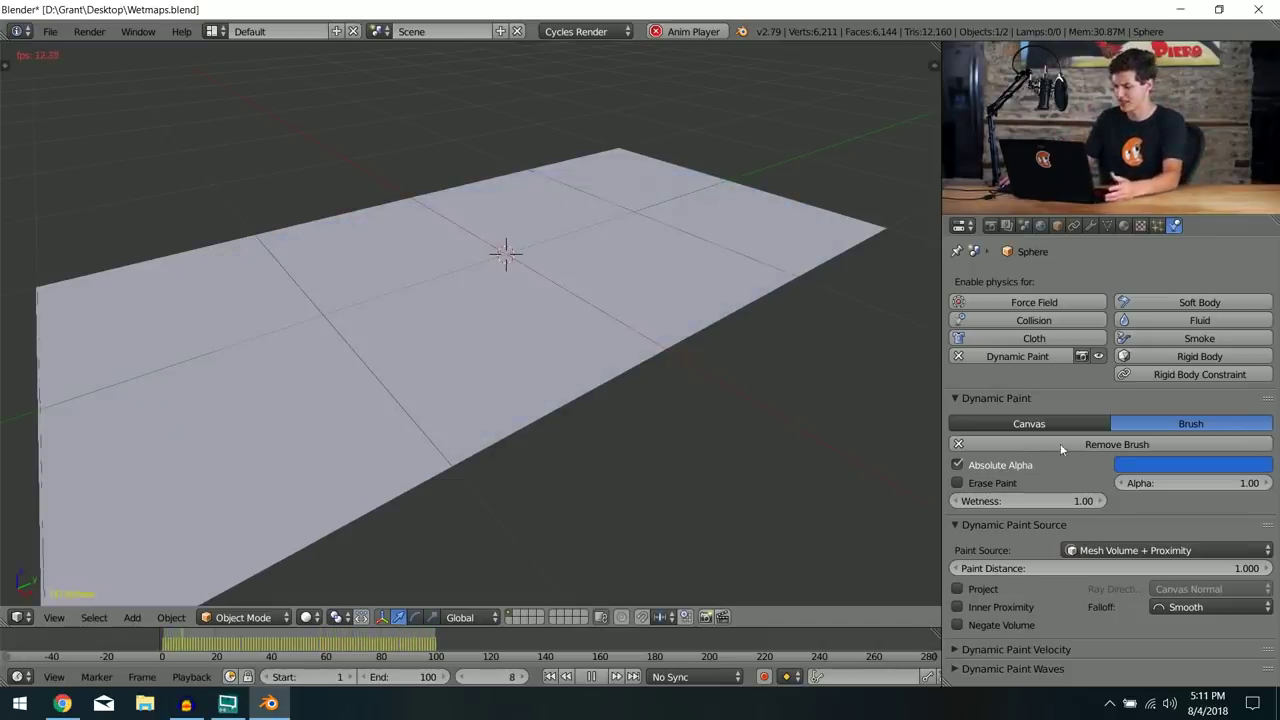
Step: Set the sphere brush's paint distance to 0.02 while the animation plays
left_click(1117, 568)
type("0.02")
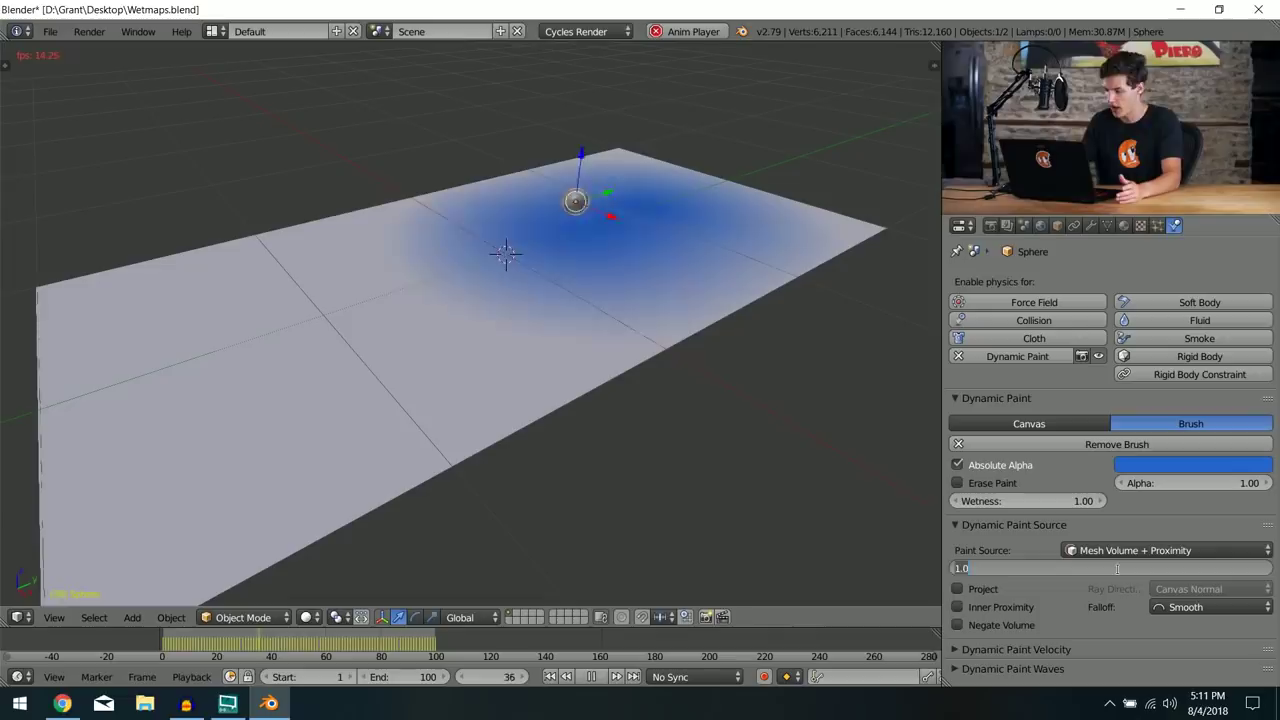
key("Return")
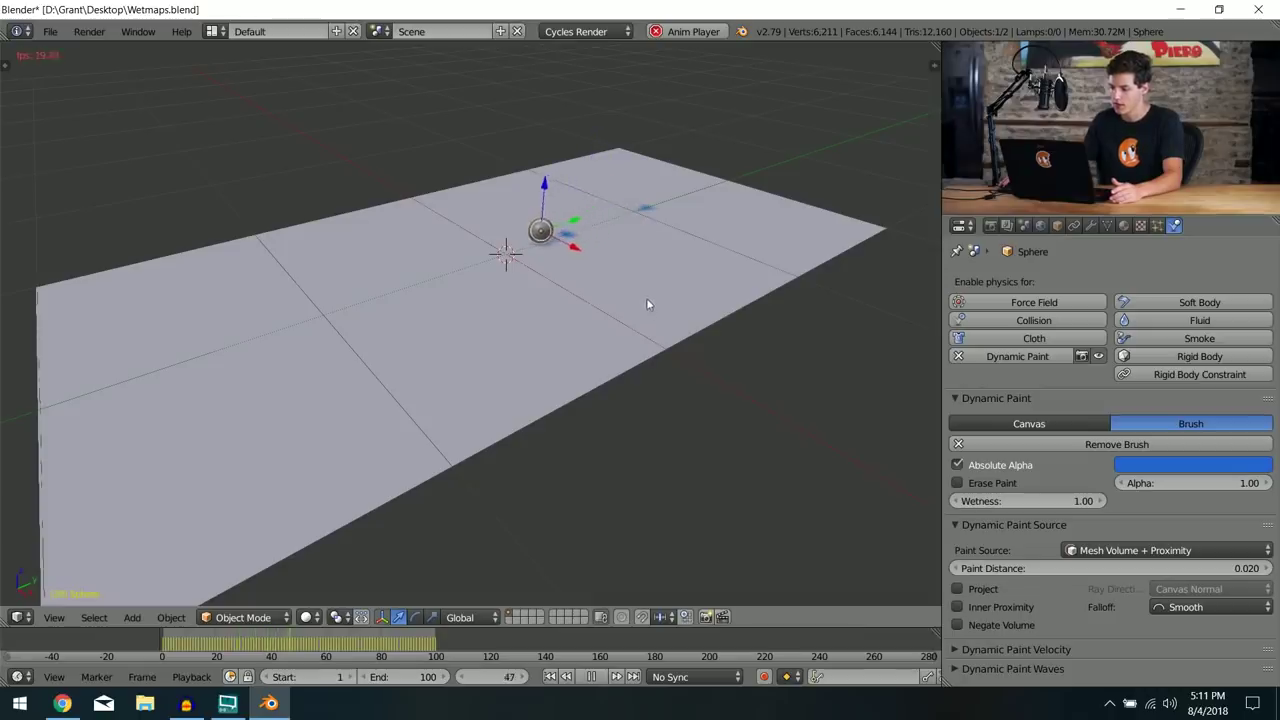
Step: Try a paint distance of 0.05 on the sphere brush and check the trail up close
left_click(1205, 568)
type("0.05")
key("Return")
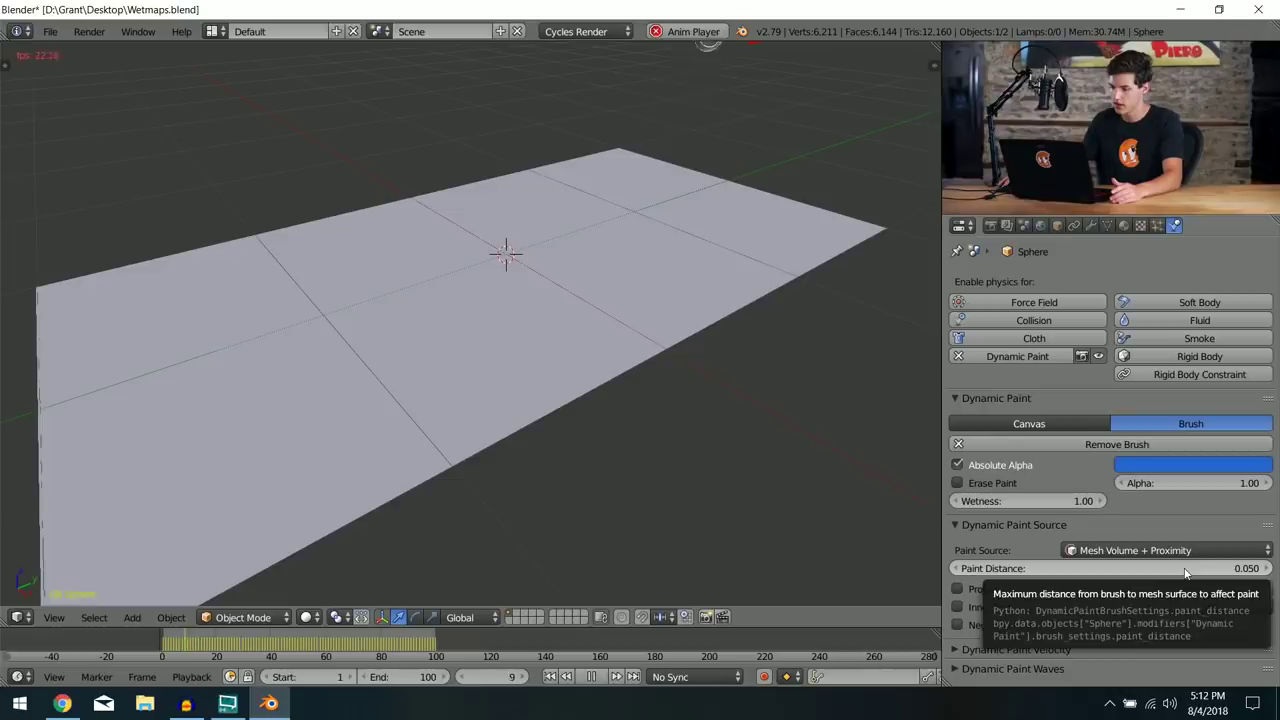
middle_click_drag(690, 308, 641, 329)
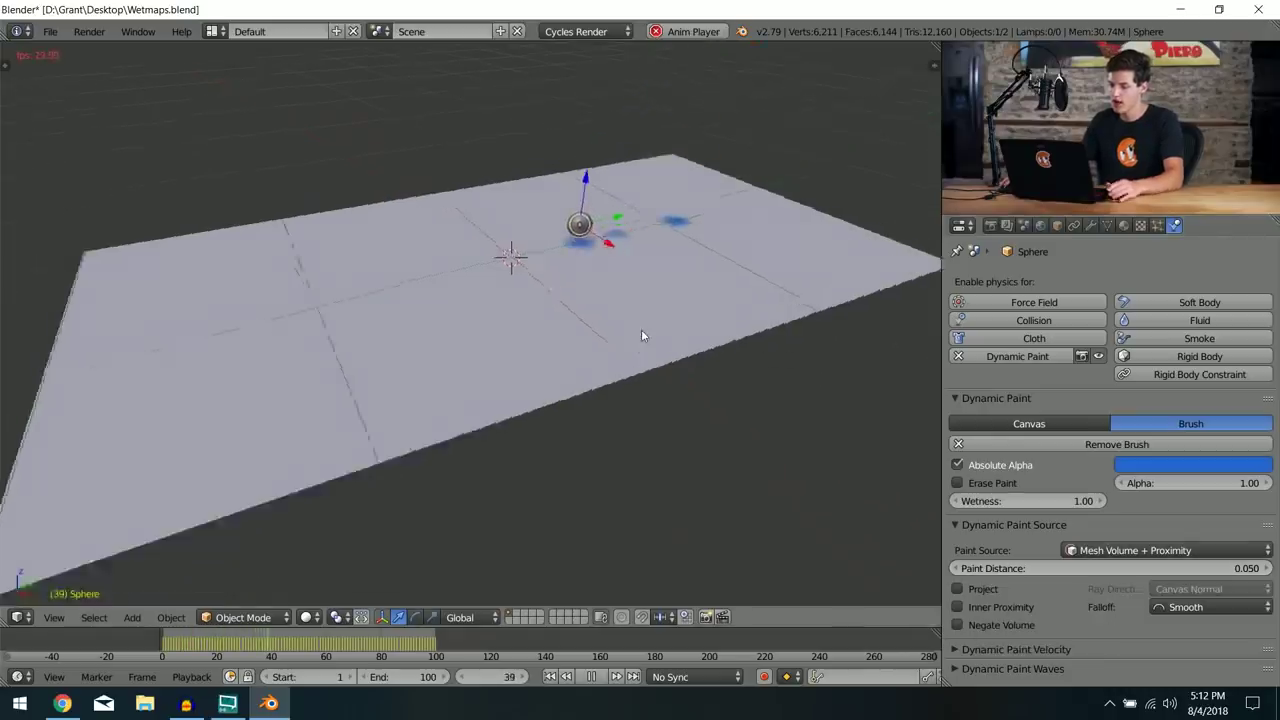
scroll(641, 331, "up", 3)
middle_click_drag(717, 269, 655, 309, "shift")
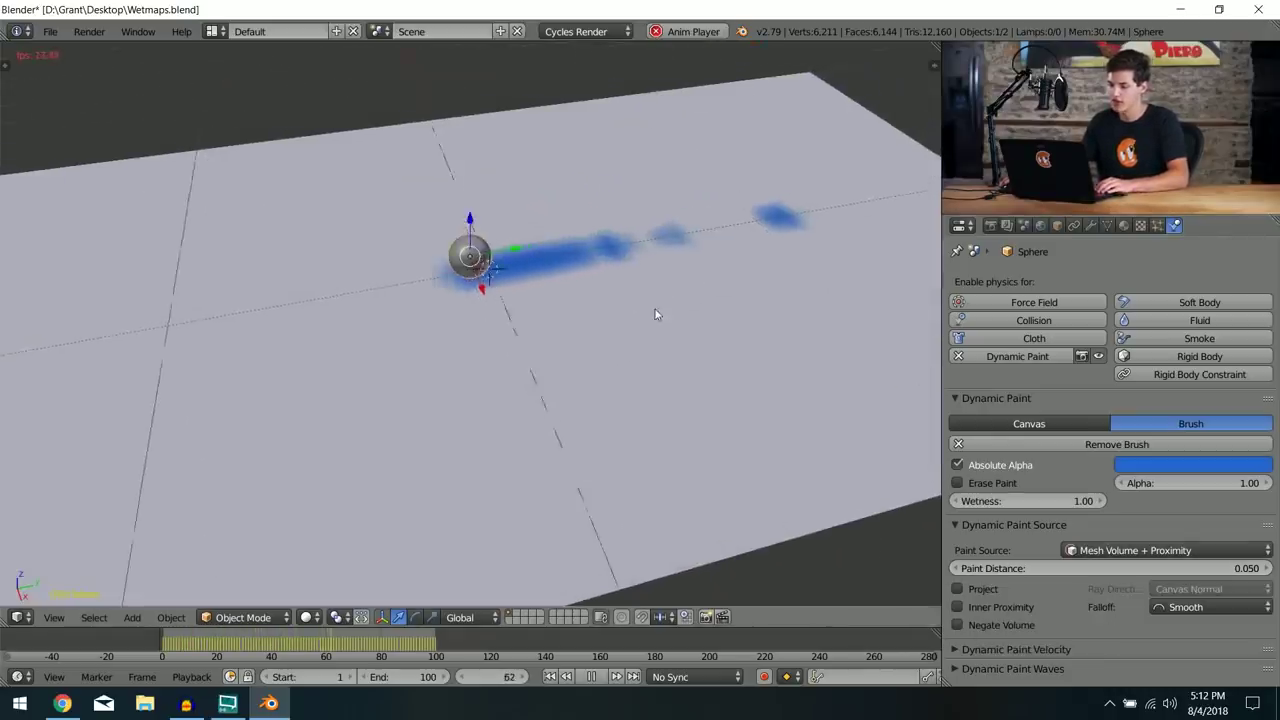
Step: Set the sphere brush's paint distance to 0.04
left_click(1120, 568)
type("0.04")
key("Return")
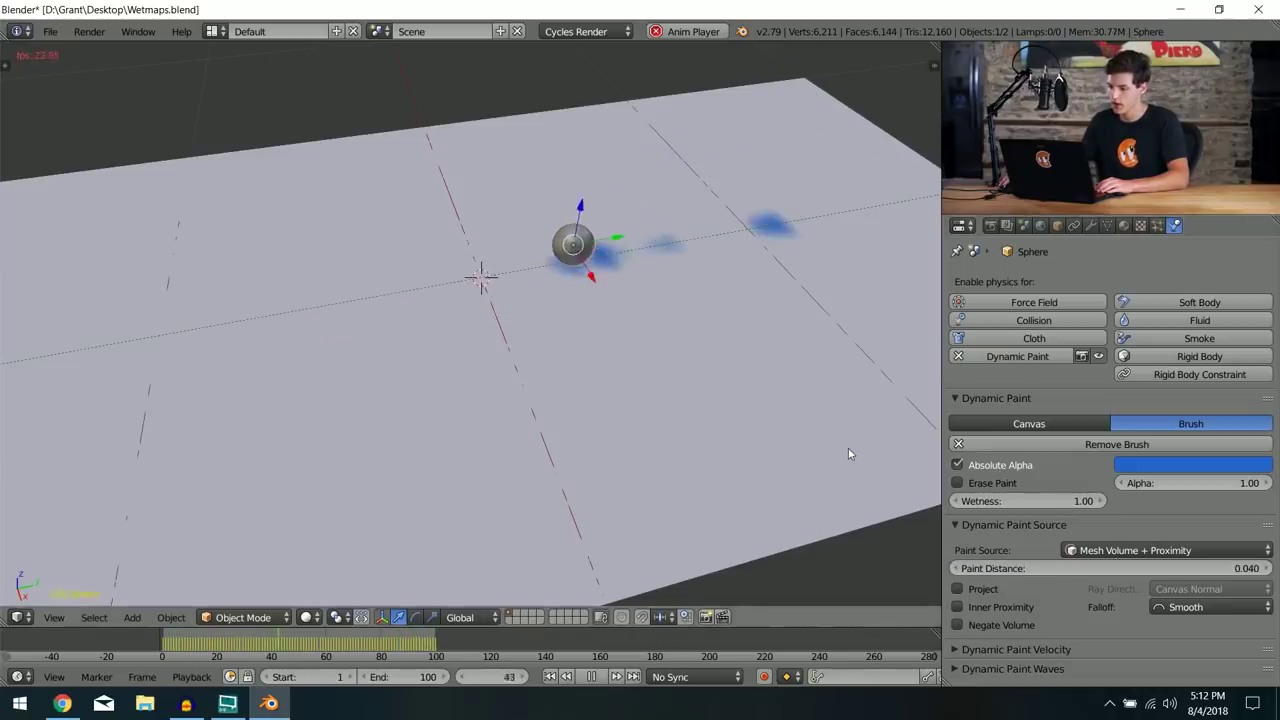
Step: Stop the playback, go to frame 90 and examine the paint under the sphere from several angles
middle_click_drag(829, 451, 614, 434)
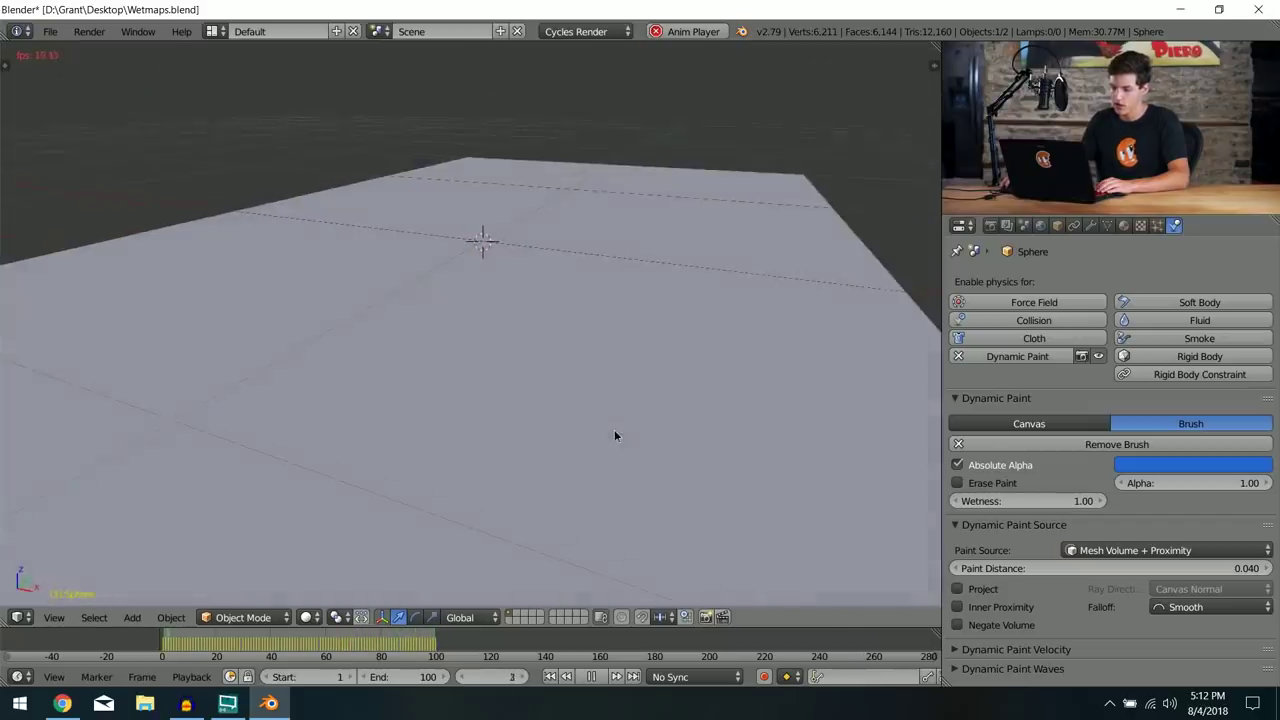
scroll(614, 434, "down", 2)
left_click(596, 676)
left_click(407, 653)
middle_click_drag(449, 470, 541, 470)
scroll(541, 469, "up", 3)
middle_click_drag(630, 420, 561, 443)
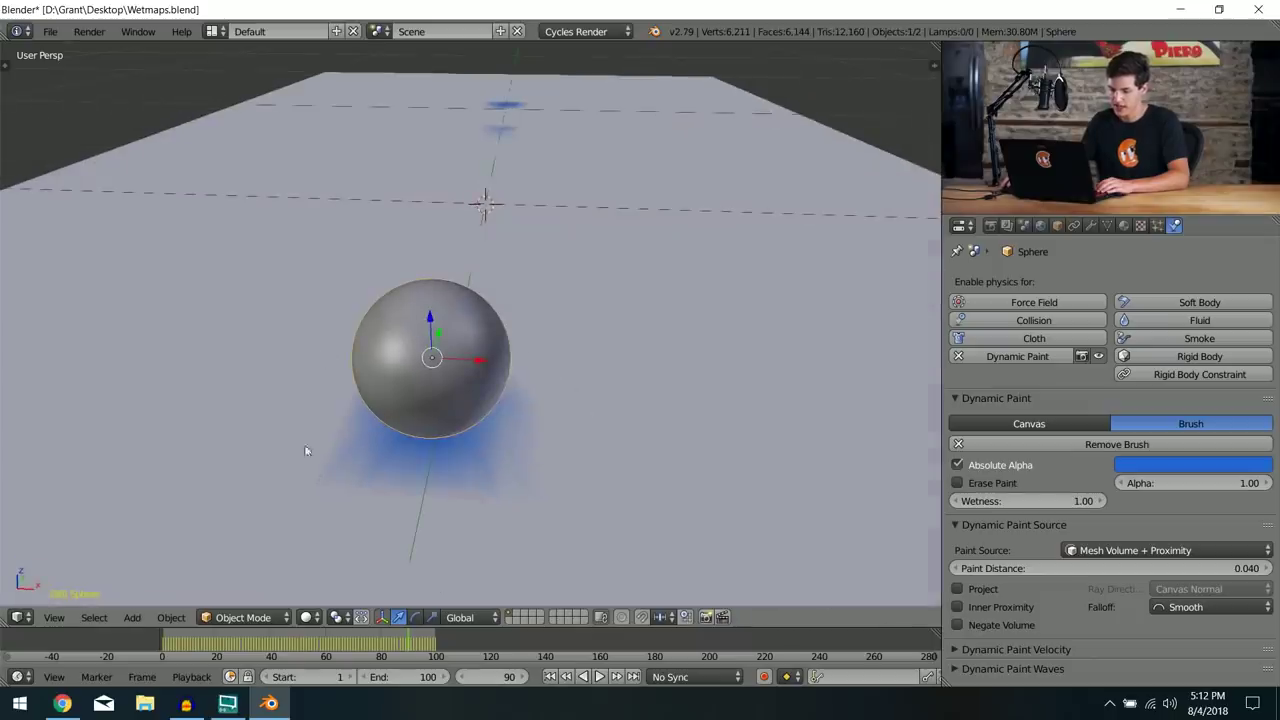
scroll(475, 442, "down", 2)
middle_click_drag(521, 388, 503, 416)
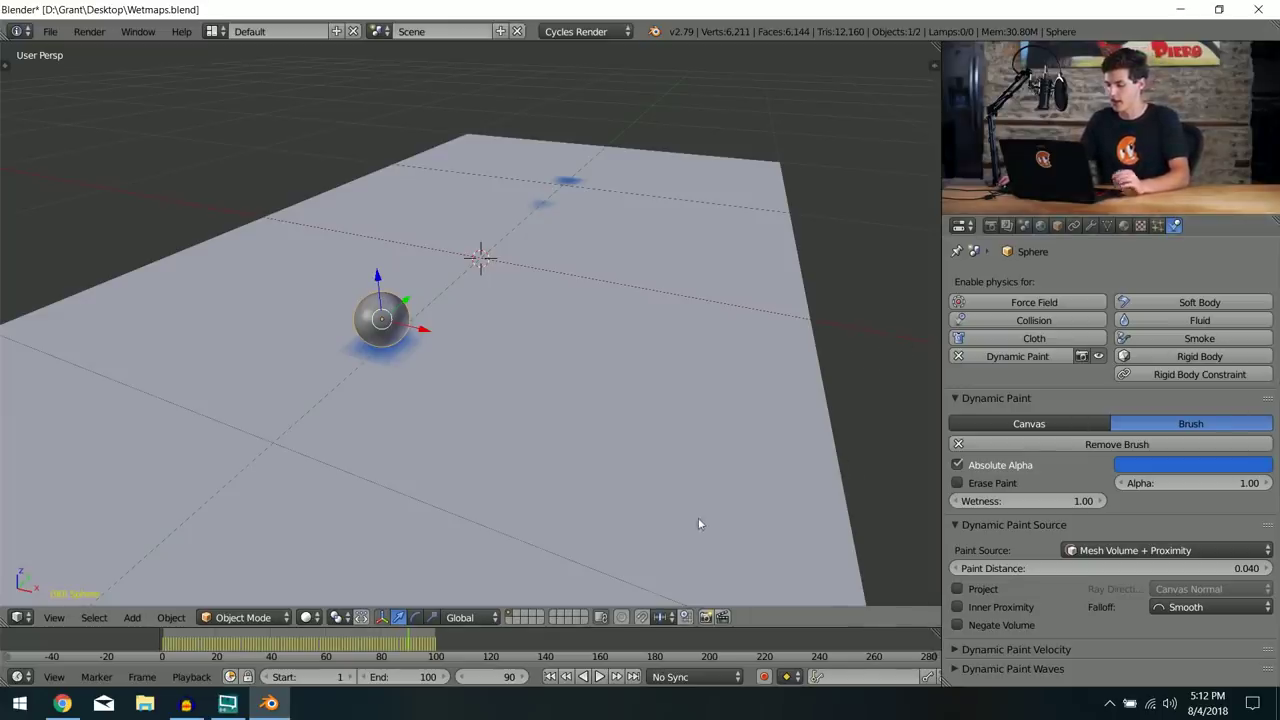
middle_click_drag(413, 404, 397, 412)
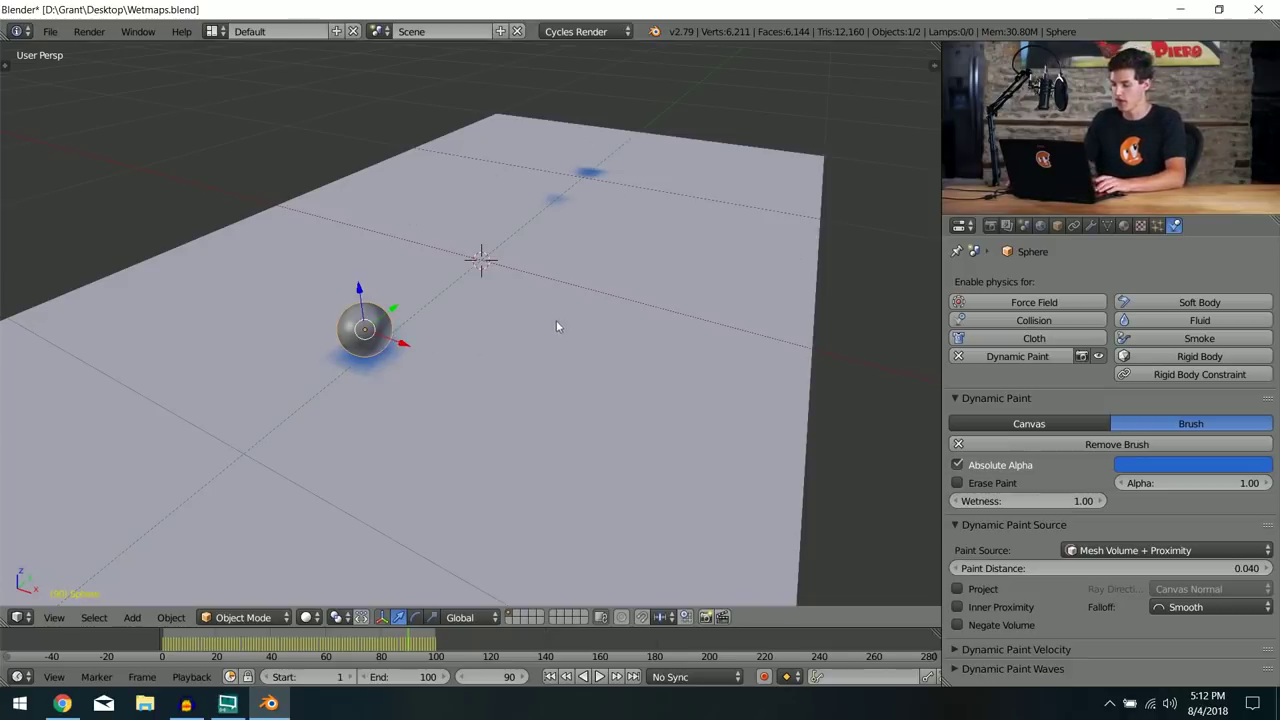
middle_click_drag(557, 321, 573, 322)
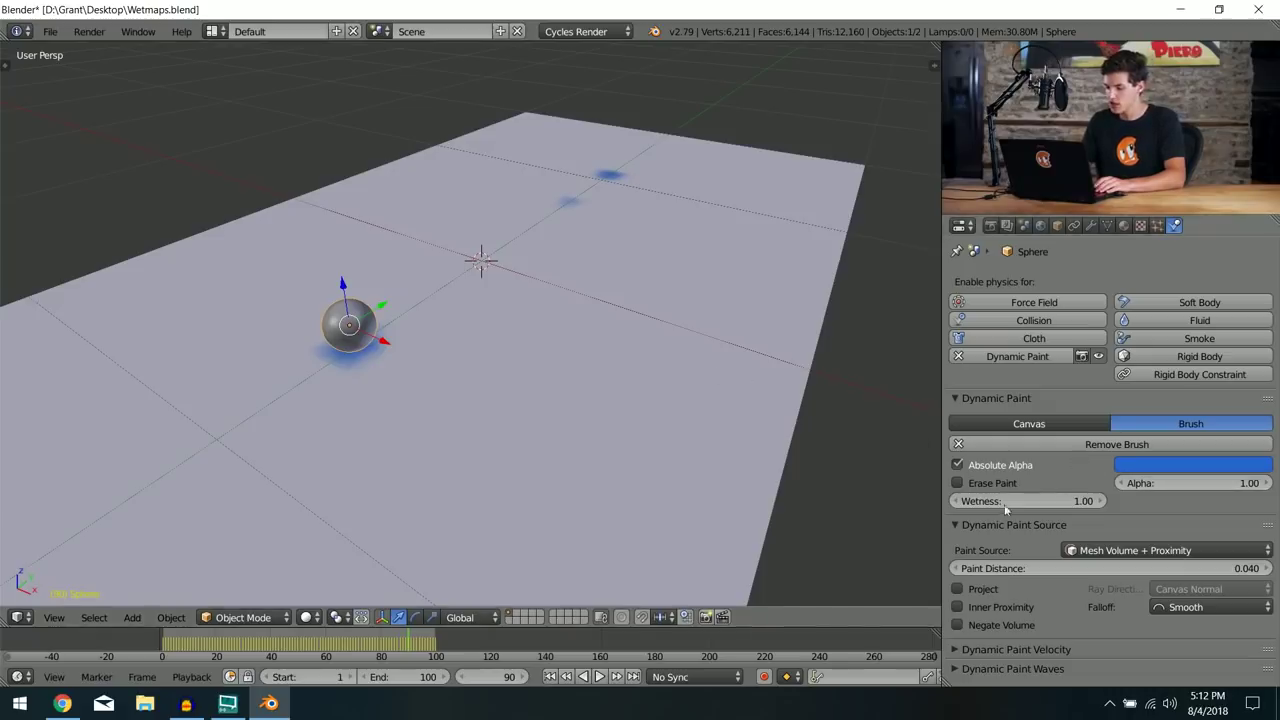
Step: Turn off Dry for the plane's Dynamic Paint canvas surface
right_click(674, 316)
scroll(1056, 392, "down", 2)
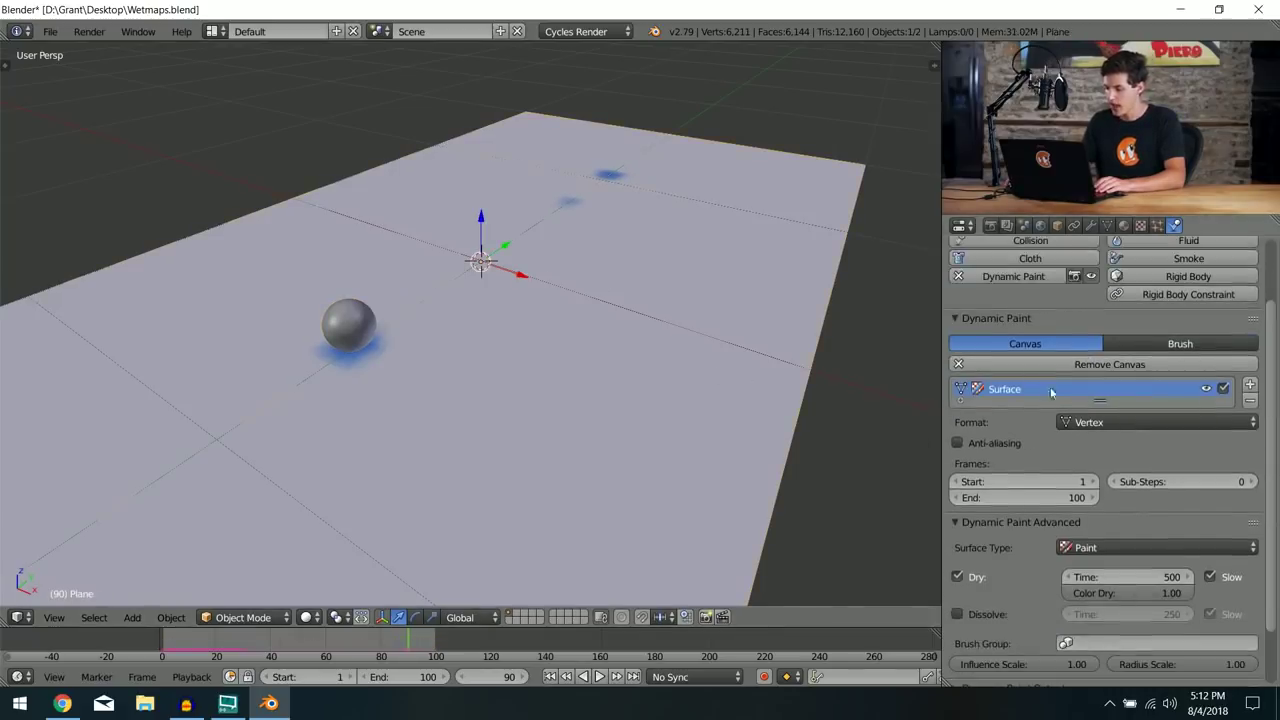
left_click(957, 579)
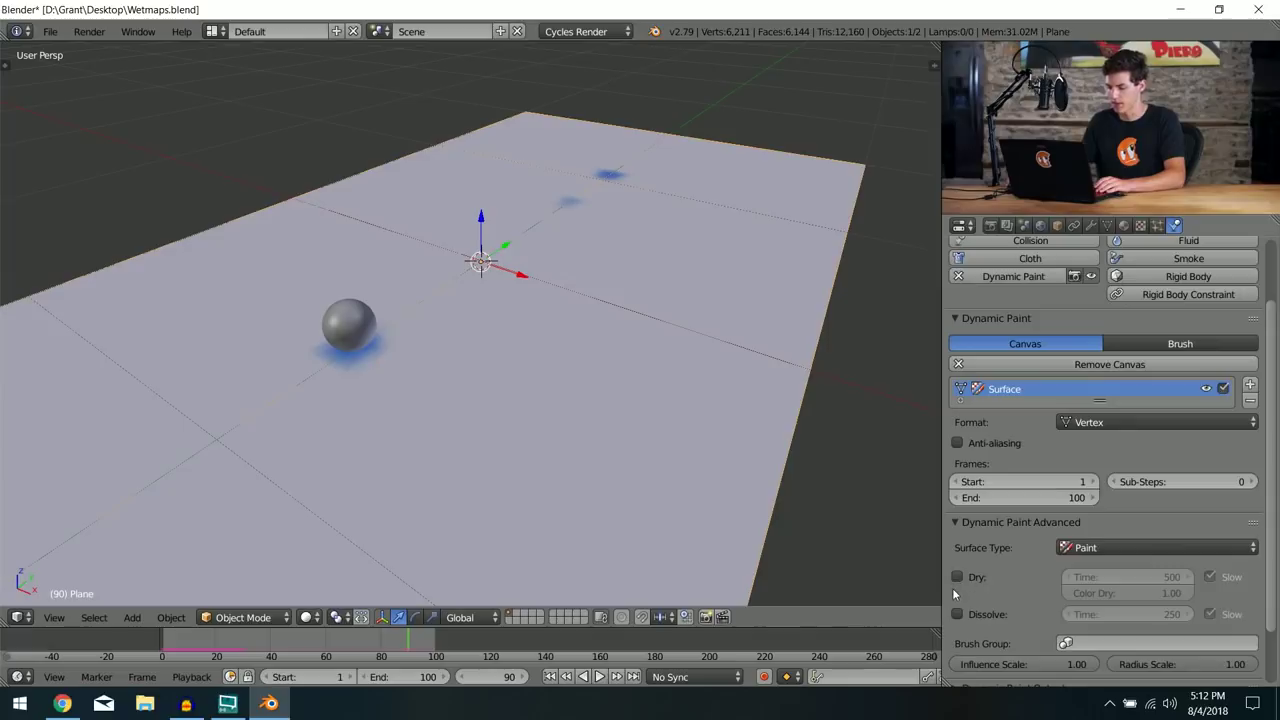
Step: Set the plane's canvas surface format to Image Sequence
scroll(952, 588, "down", 1)
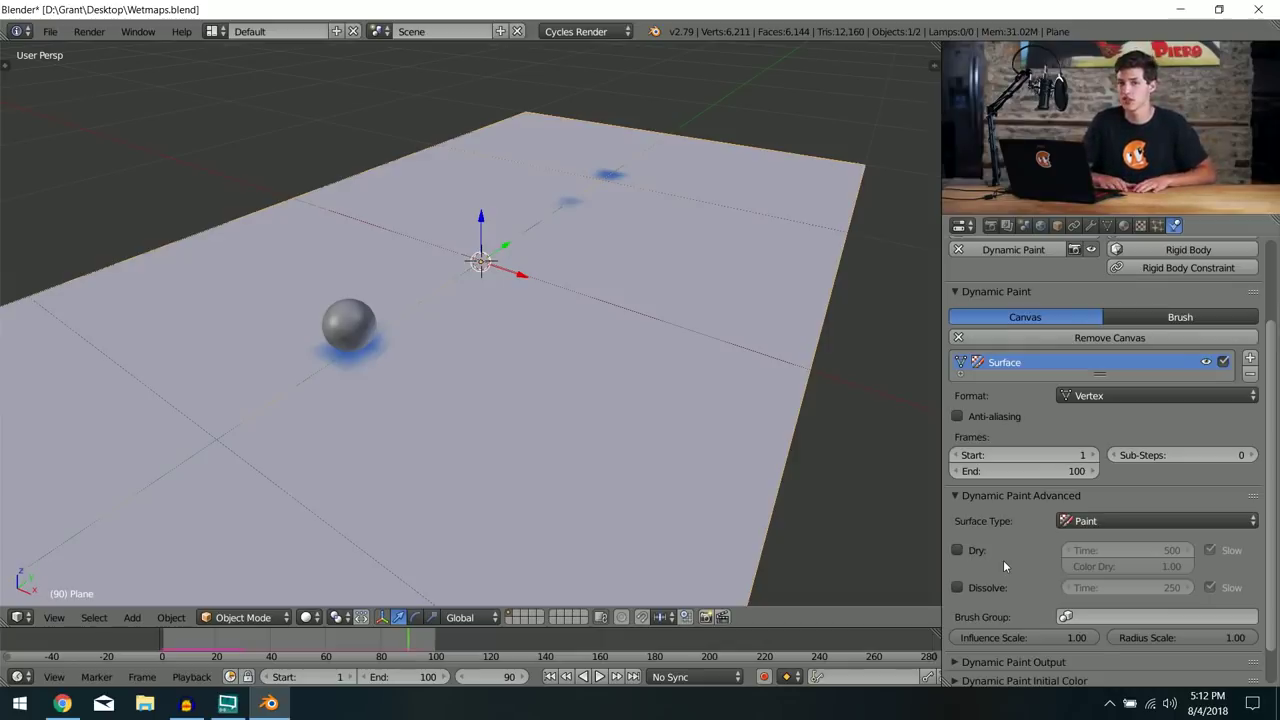
scroll(1003, 560, "down", 2)
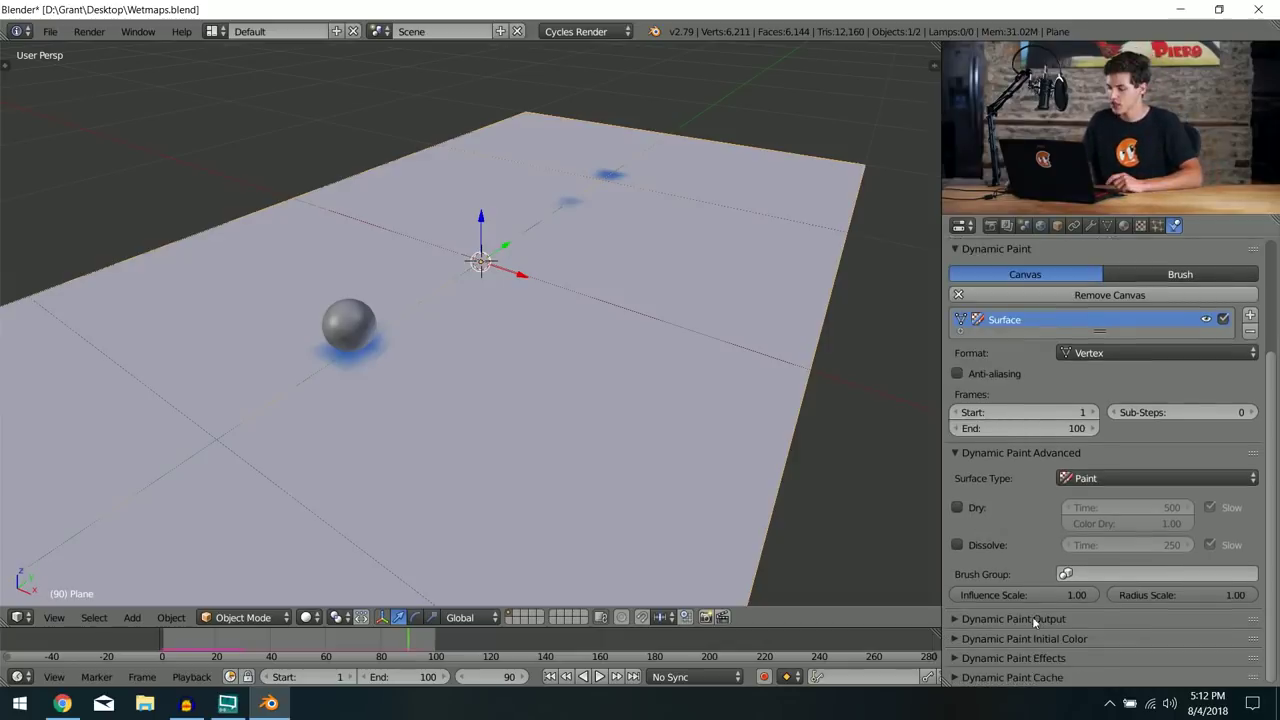
left_click(1092, 357)
left_click(1104, 317)
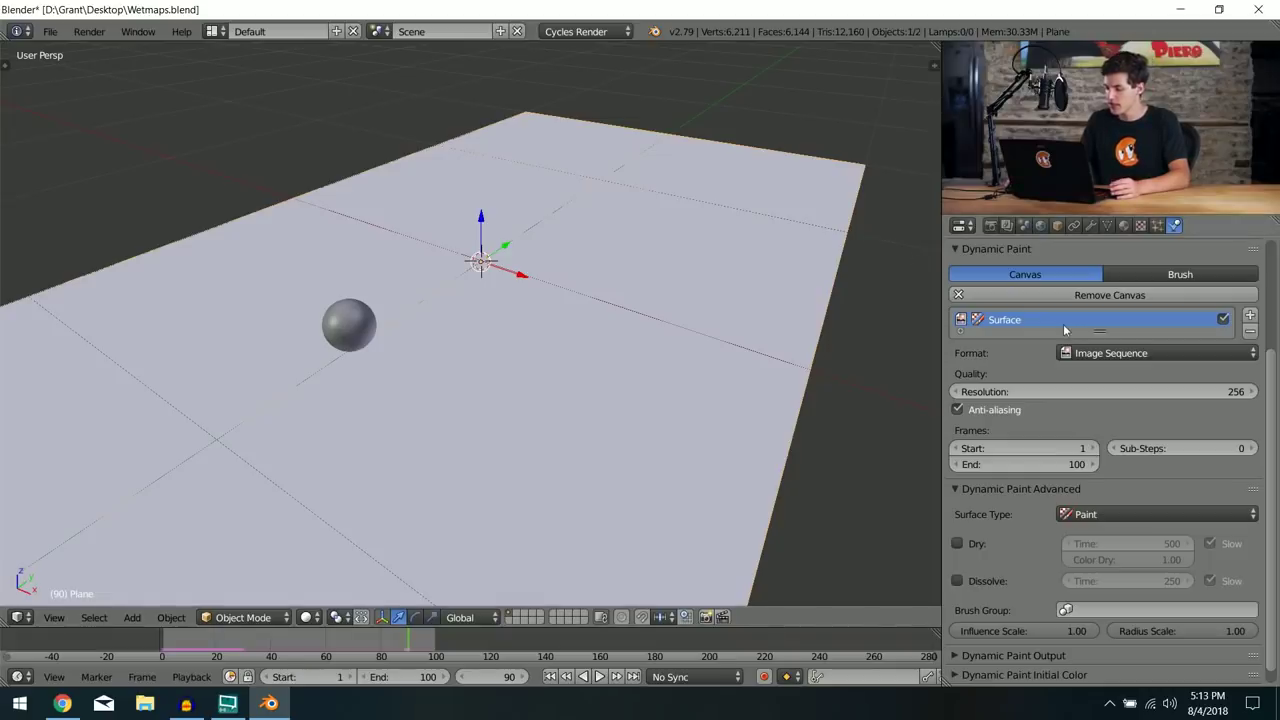
Step: Create a folder named wetmap on the Desktop and use it as the canvas output path
scroll(1040, 642, "down", 5)
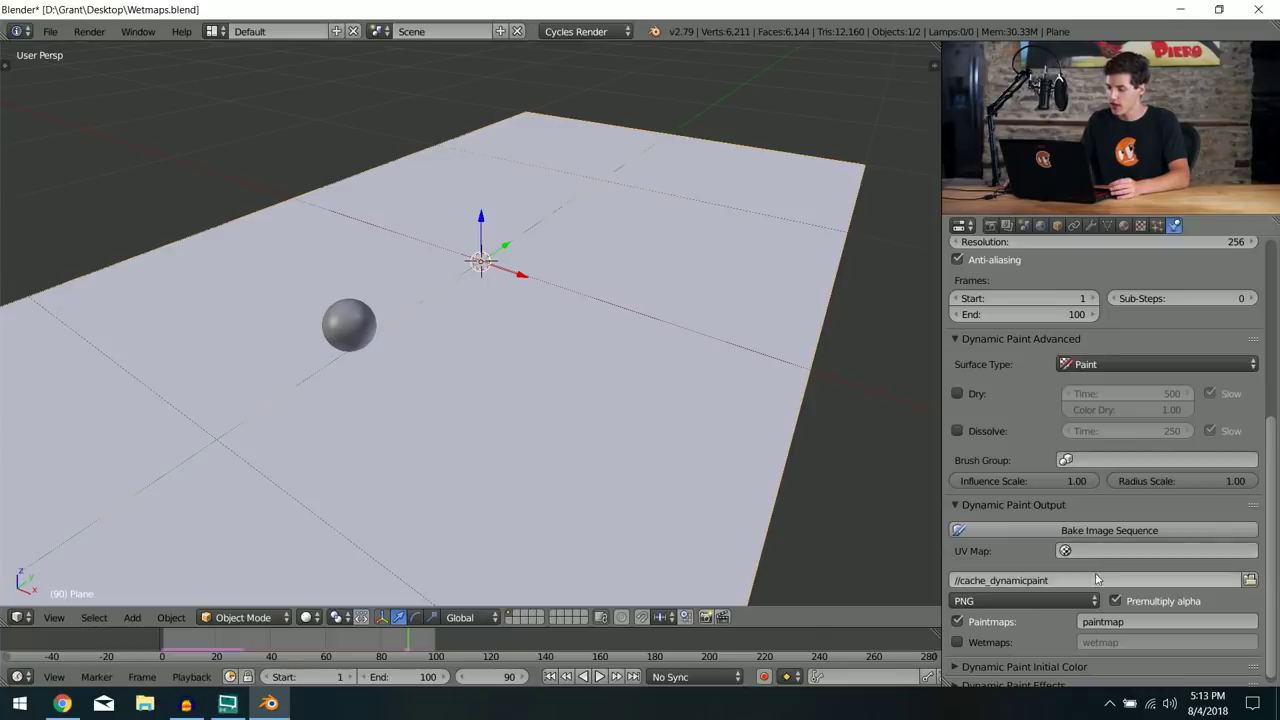
left_click(1249, 580)
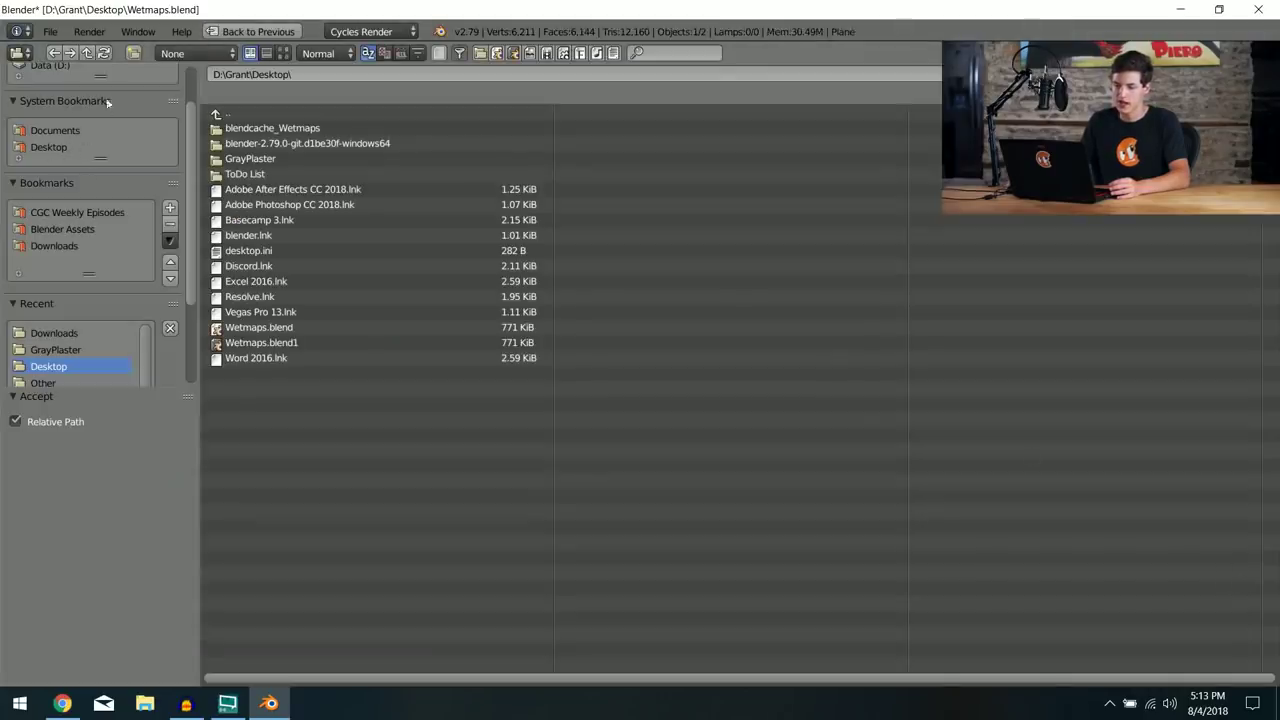
left_click(133, 53)
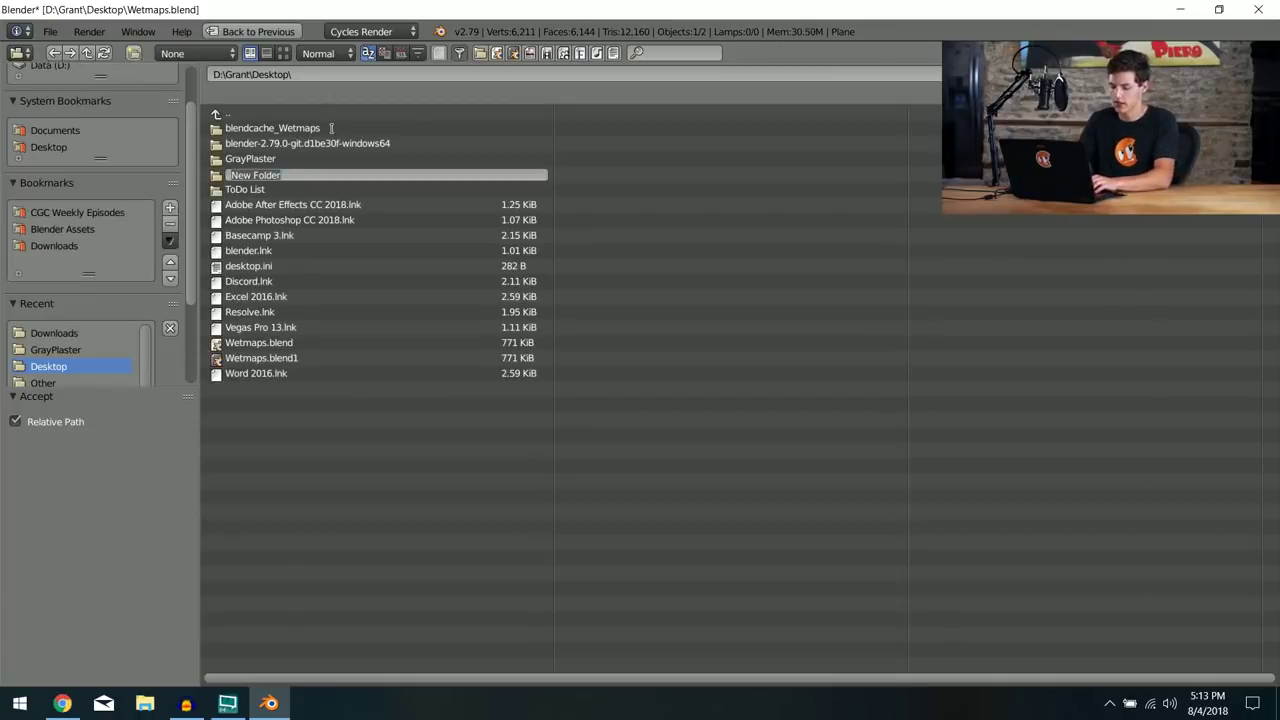
type("Wetmap")
key("Return")
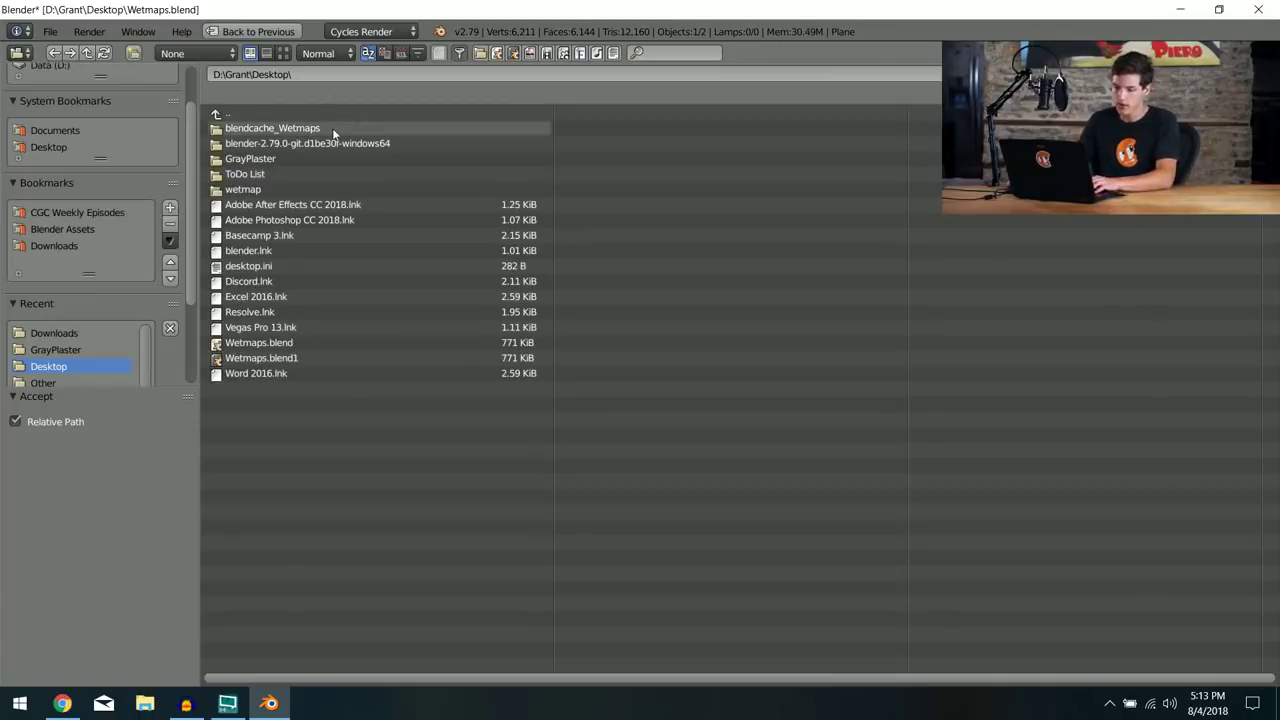
left_click(350, 190)
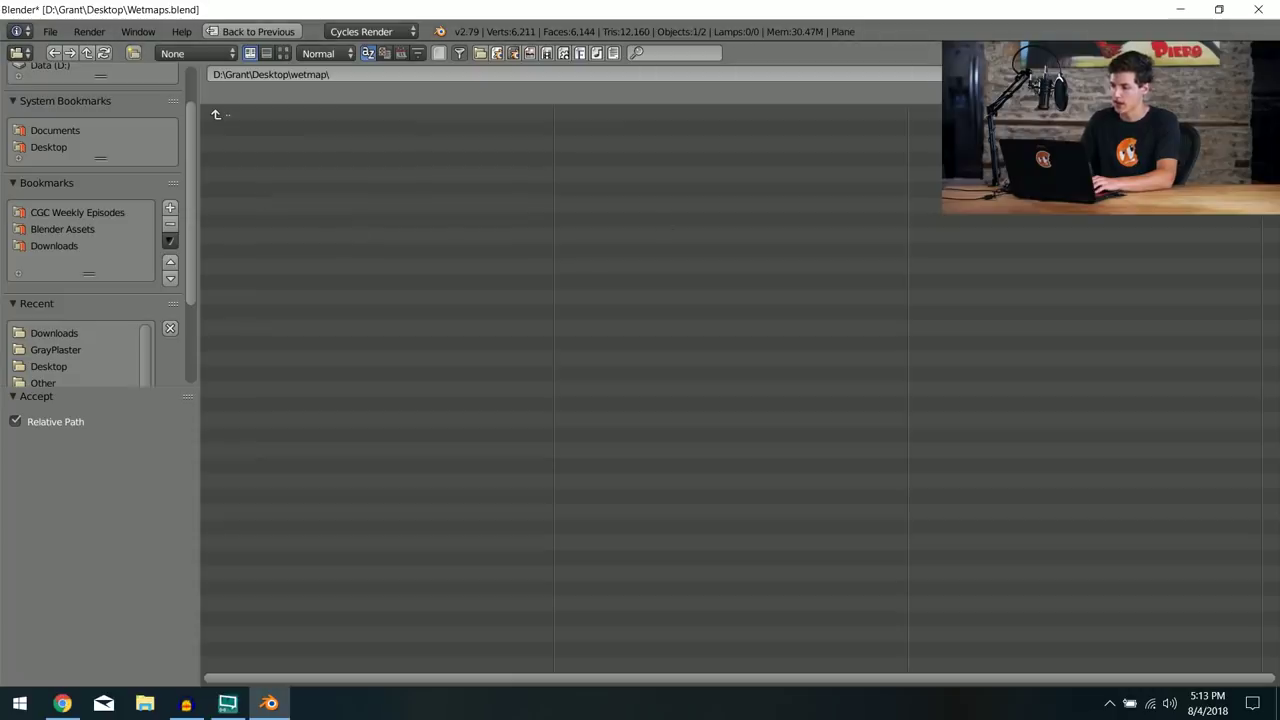
left_click(1215, 74)
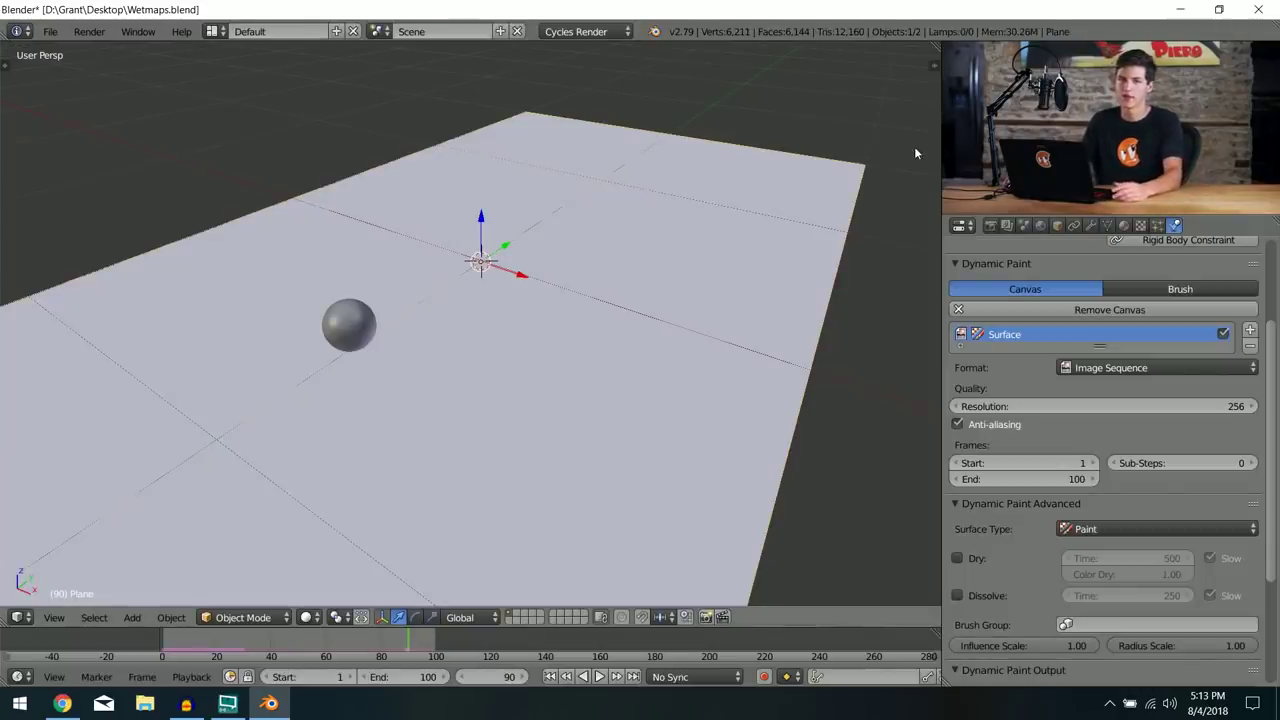
Step: Disable Paintmaps and enable Wetmaps in the canvas output, and assign UVMap as its UV map
scroll(1048, 474, "down", 1)
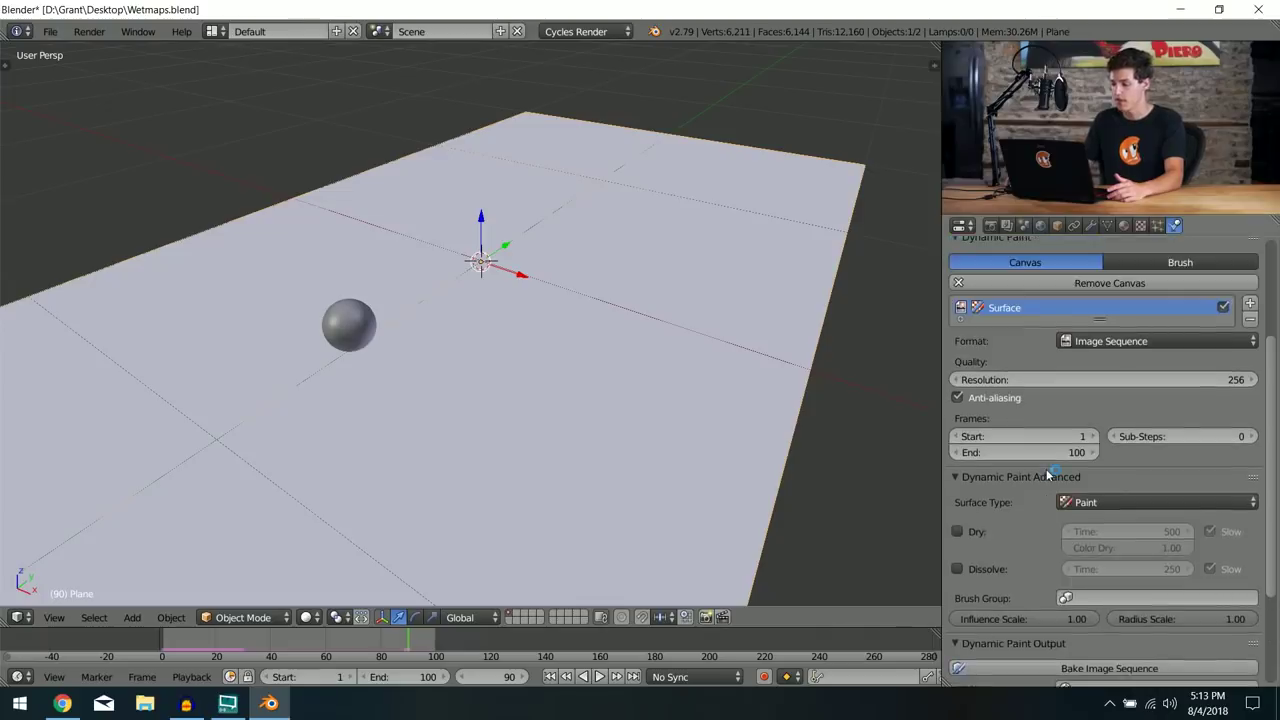
scroll(1044, 472, "down", 5)
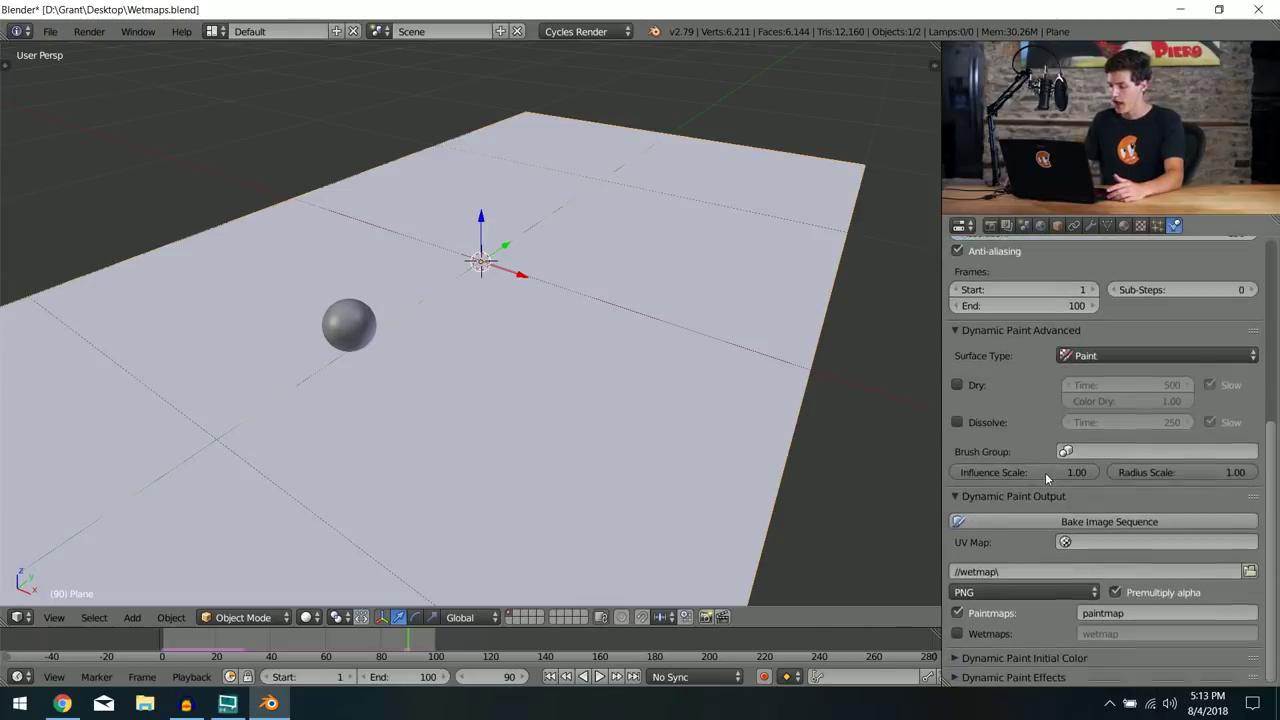
left_click(958, 612)
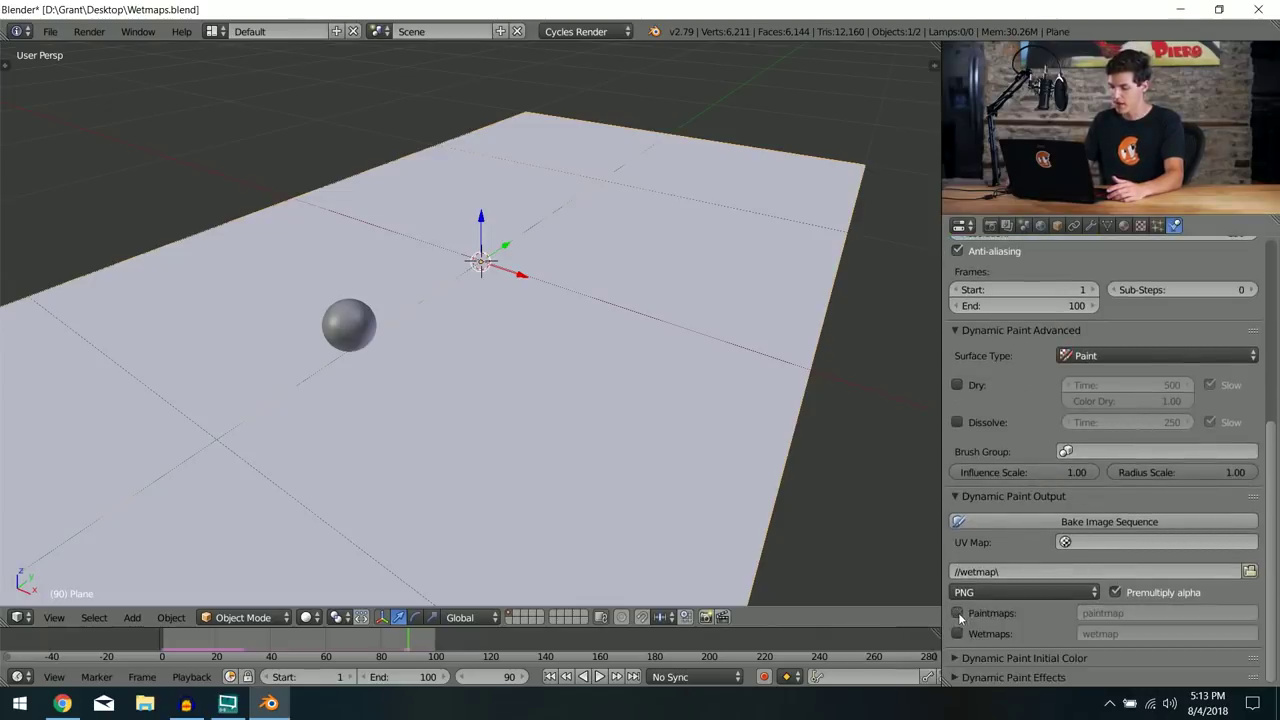
left_click(957, 634)
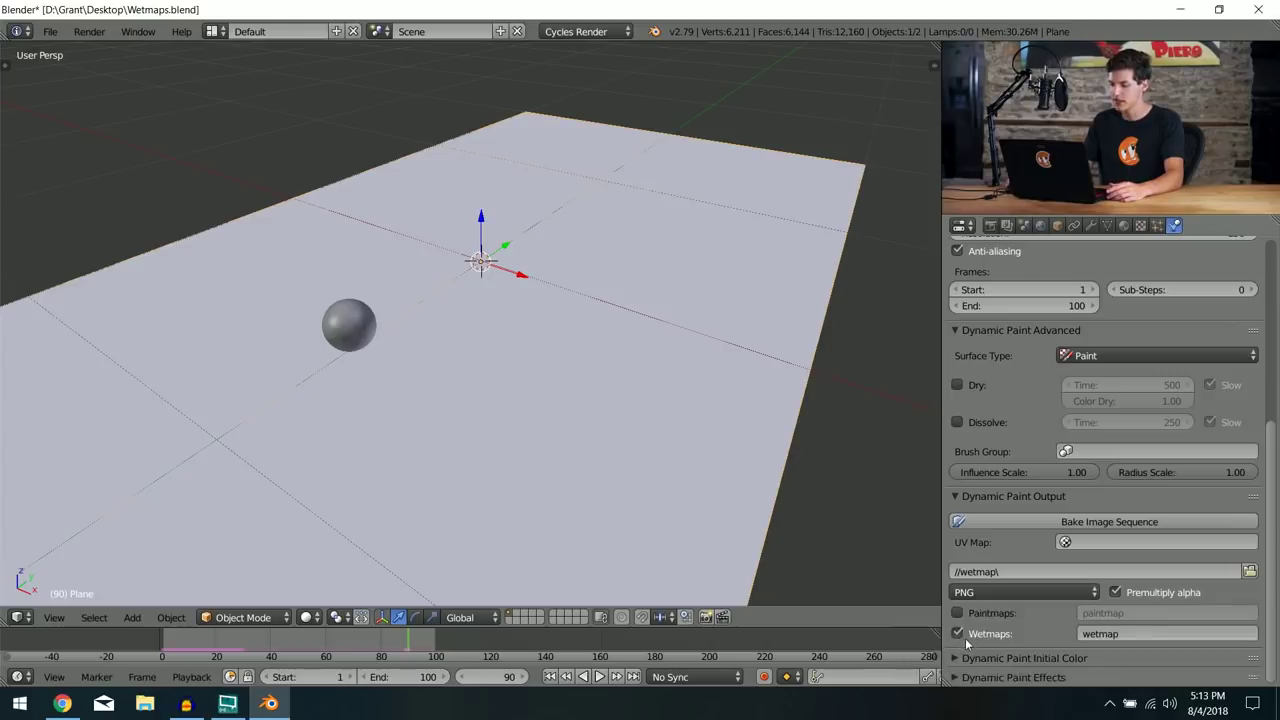
left_click(1075, 545)
left_click(1100, 368)
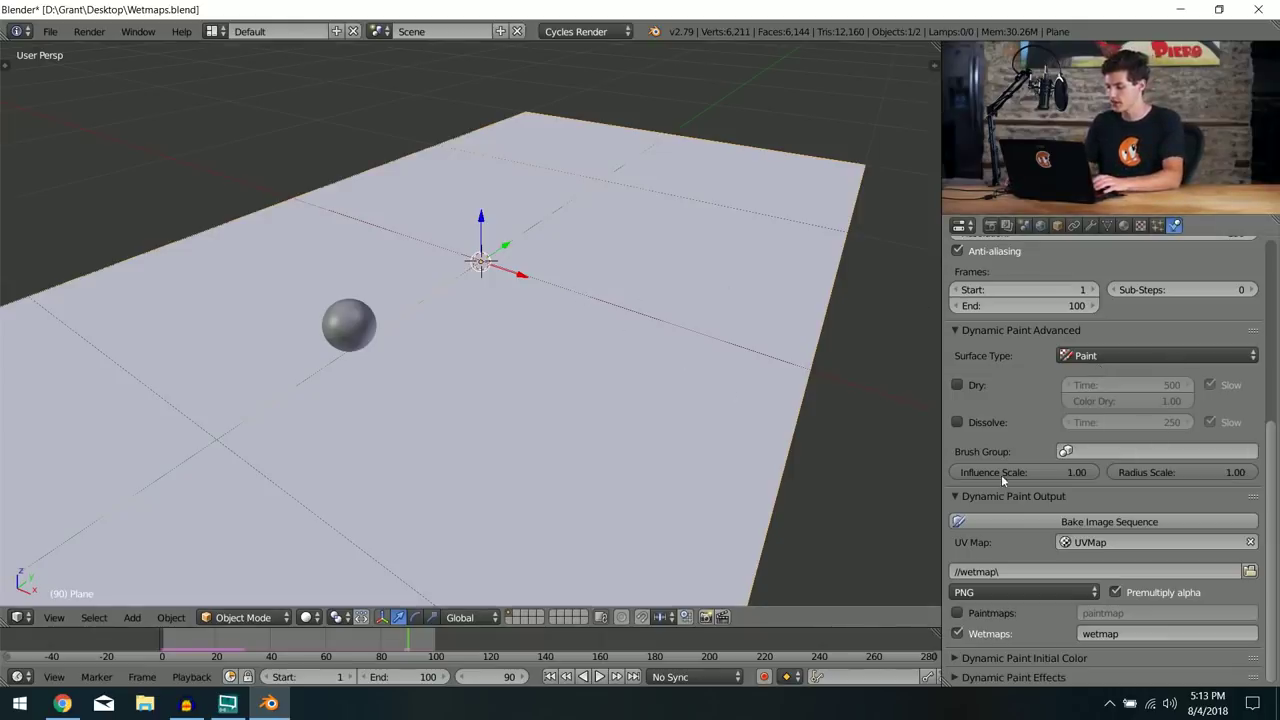
Step: Bake the plane's Dynamic Paint canvas as an image sequence
scroll(1047, 553, "up", 3)
scroll(1022, 500, "down", 3)
scroll(1022, 500, "up", 3)
scroll(1022, 500, "down", 3)
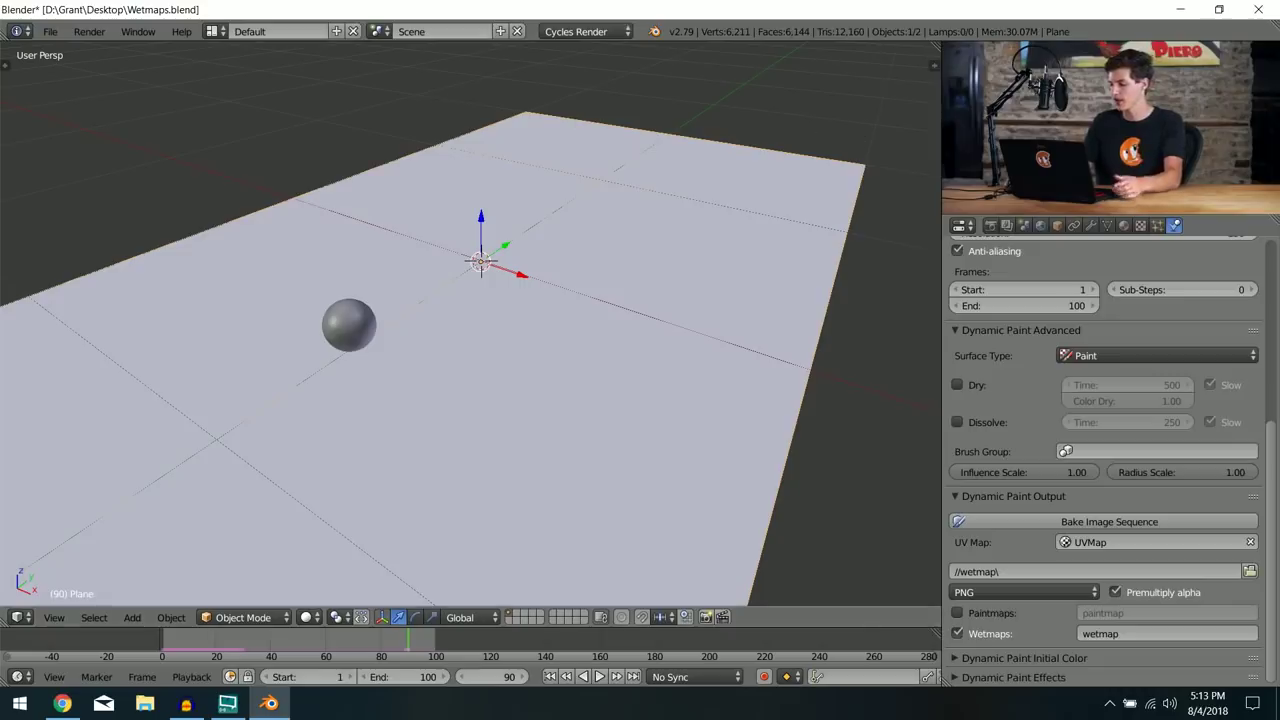
scroll(1055, 398, "up", 3)
scroll(1075, 460, "down", 3)
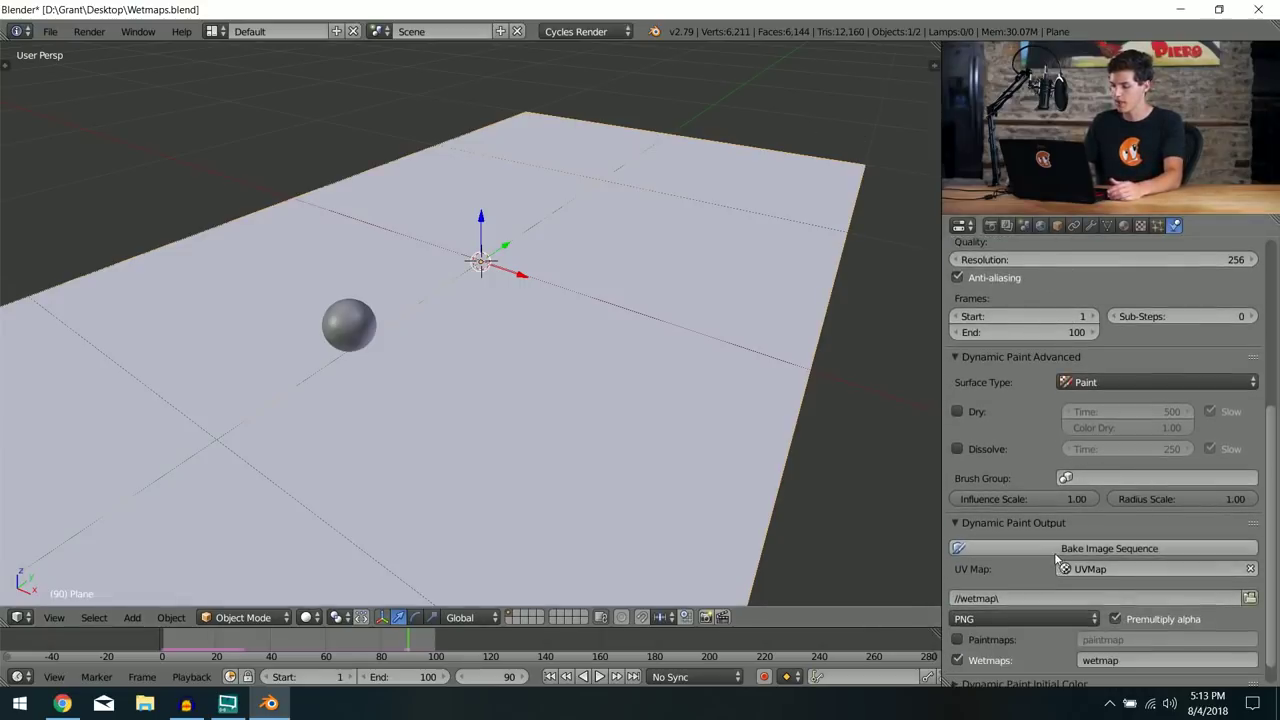
left_click(1055, 550)
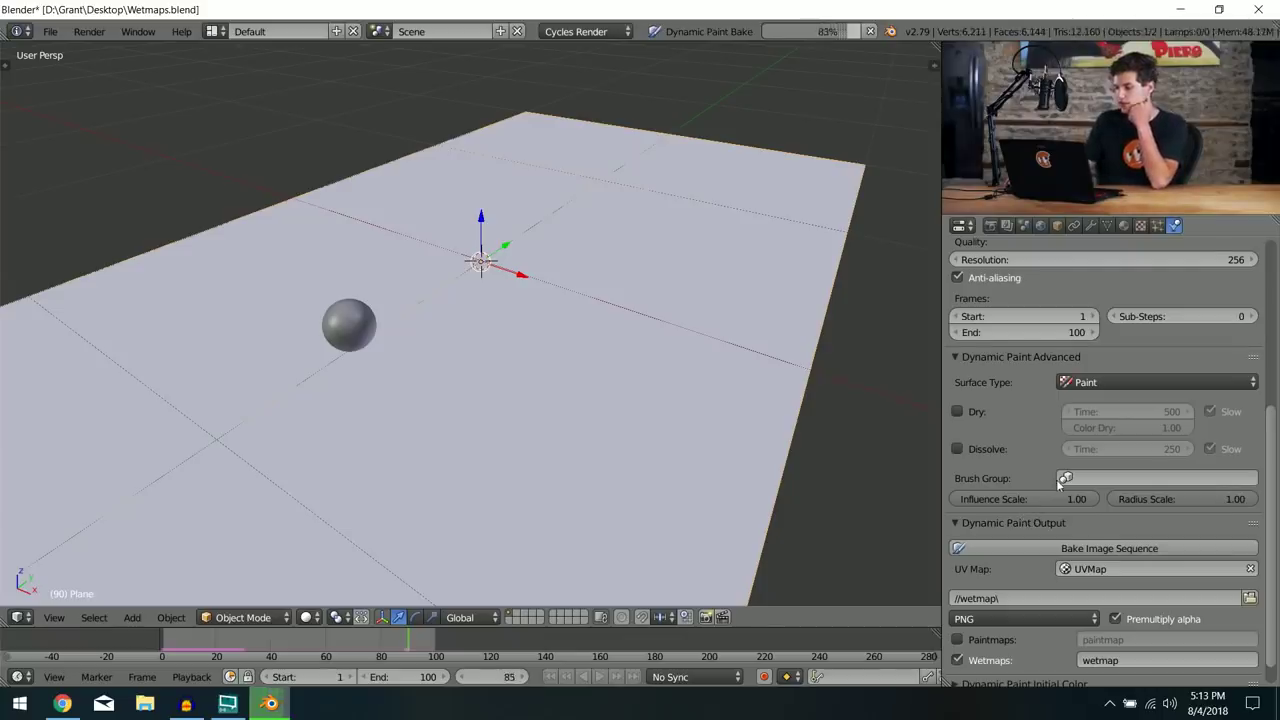
scroll(586, 223, "down", 2)
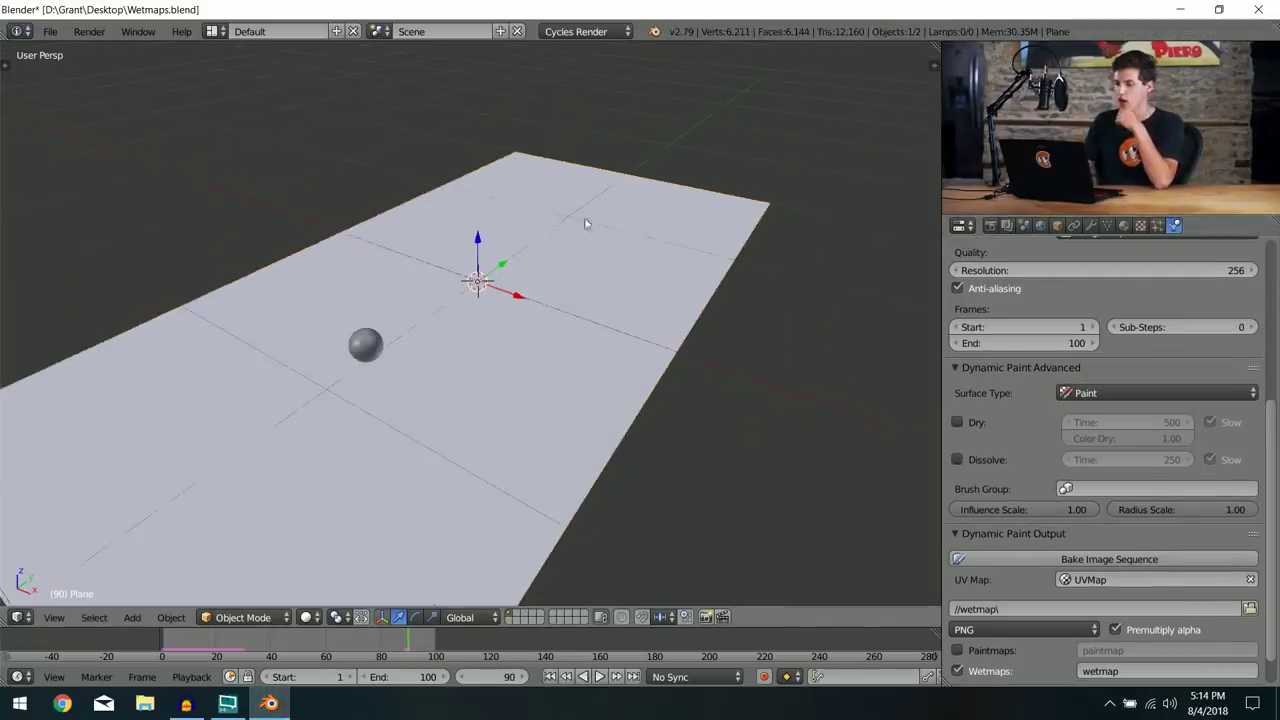
middle_click_drag(586, 223, 655, 258)
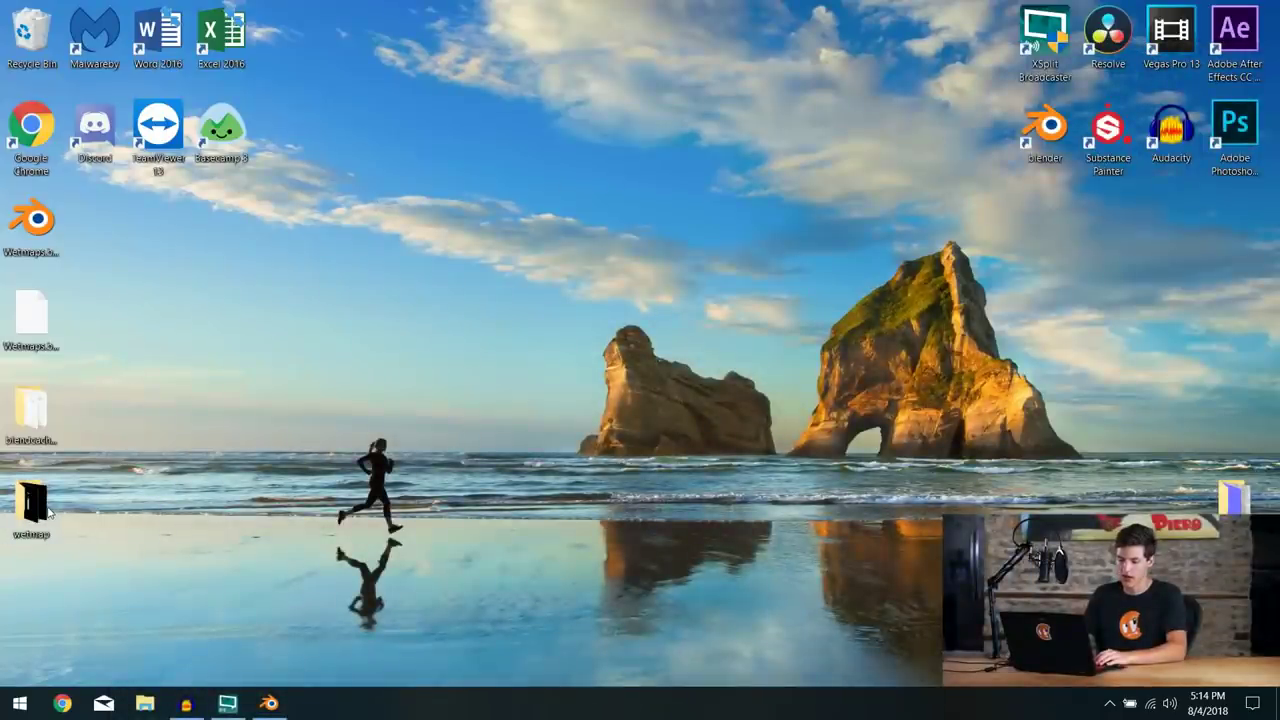
Step: Switch to the wetmap folder on the Desktop and view one of the early baked frames full size
double_click(40, 505)
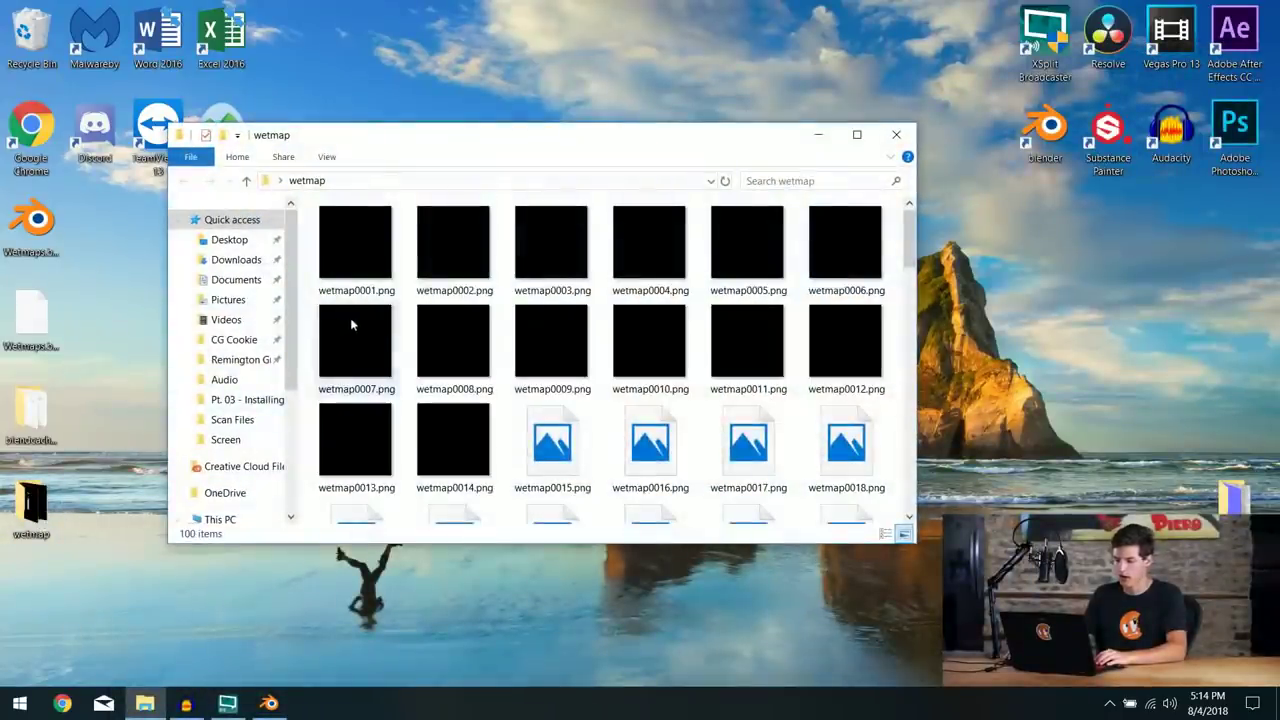
left_click(856, 136)
left_click(374, 215)
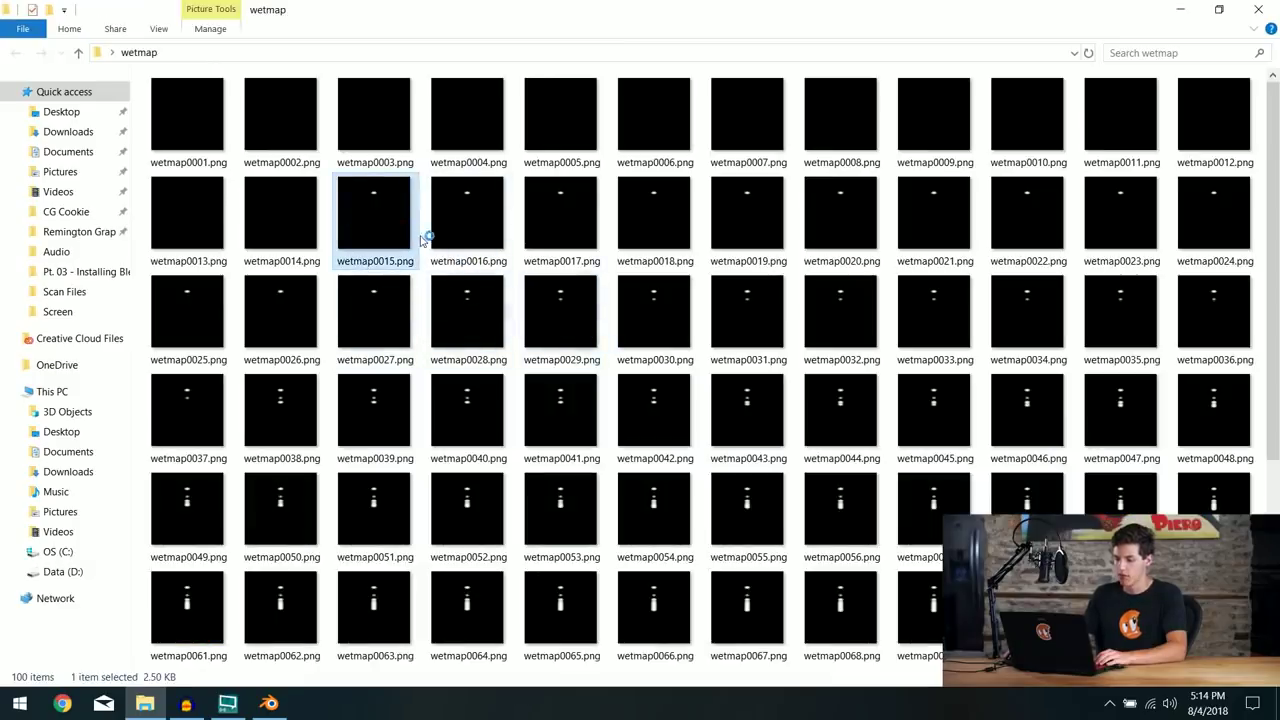
double_click(414, 232)
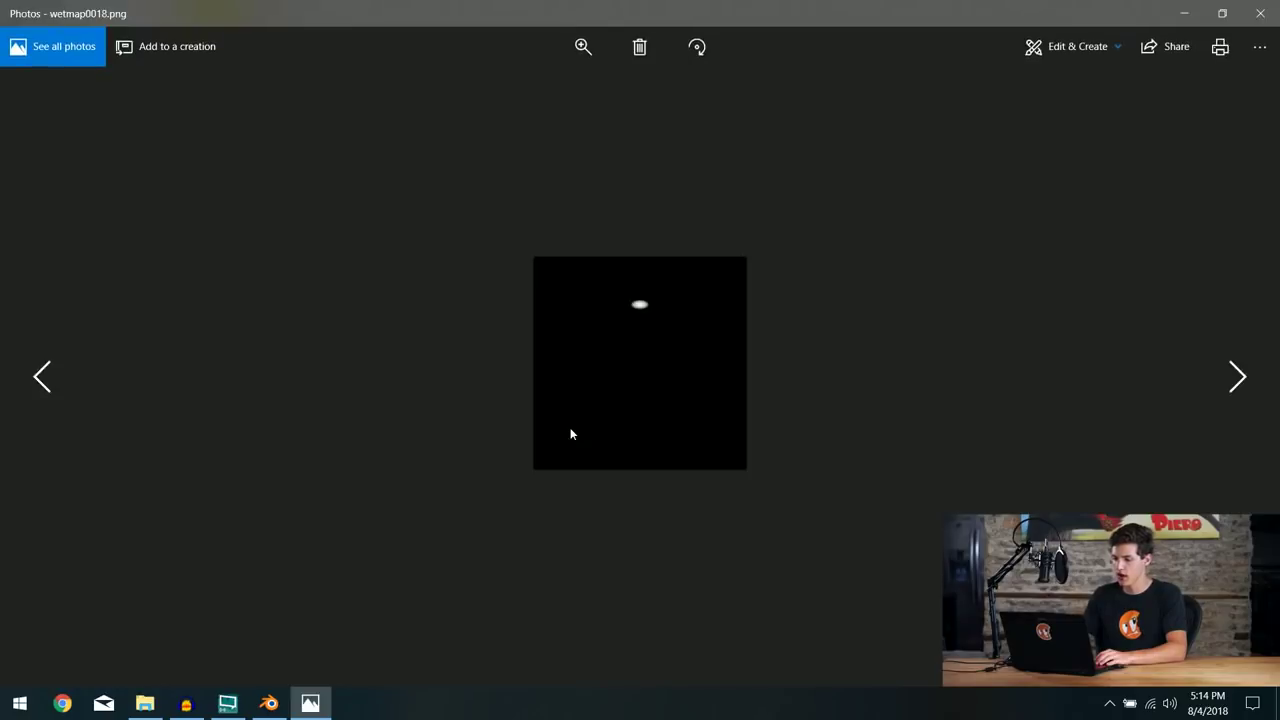
key("alt+F4")
Step: Open wetmap0078.png and enlarge it to the maximum to examine the edges and banding of the baked trail
scroll(668, 407, "down", 4)
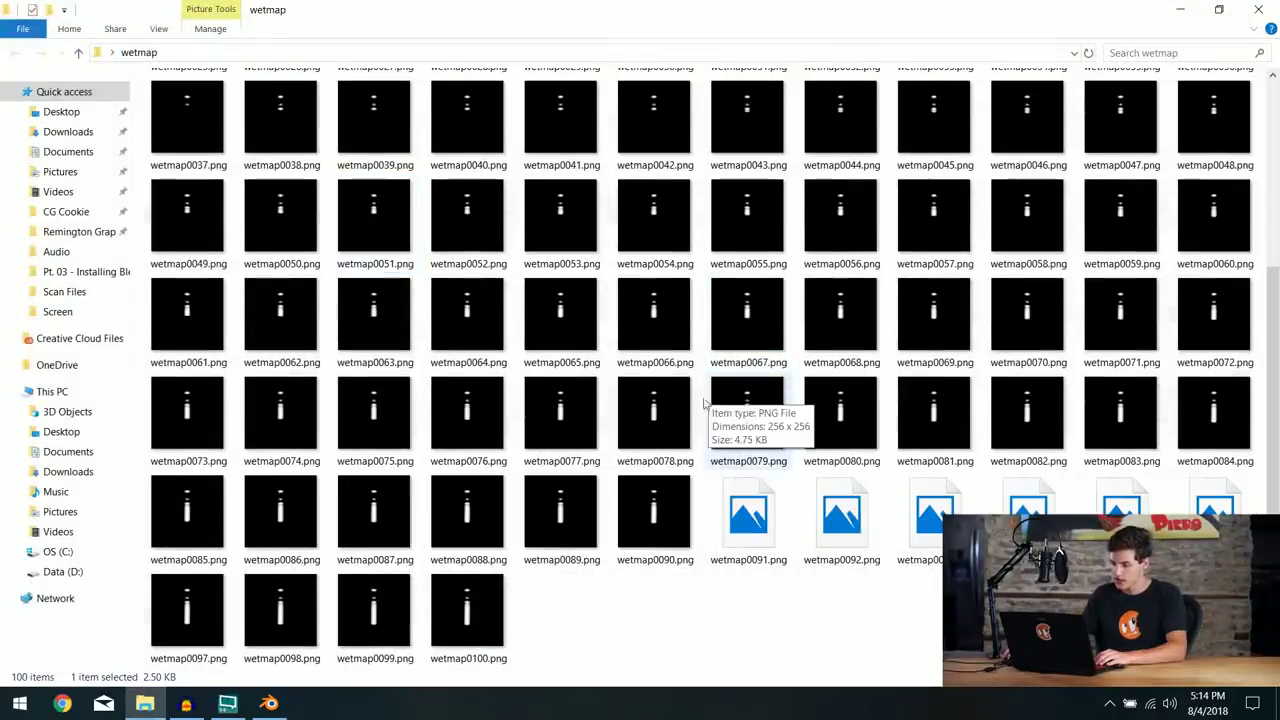
double_click(668, 407)
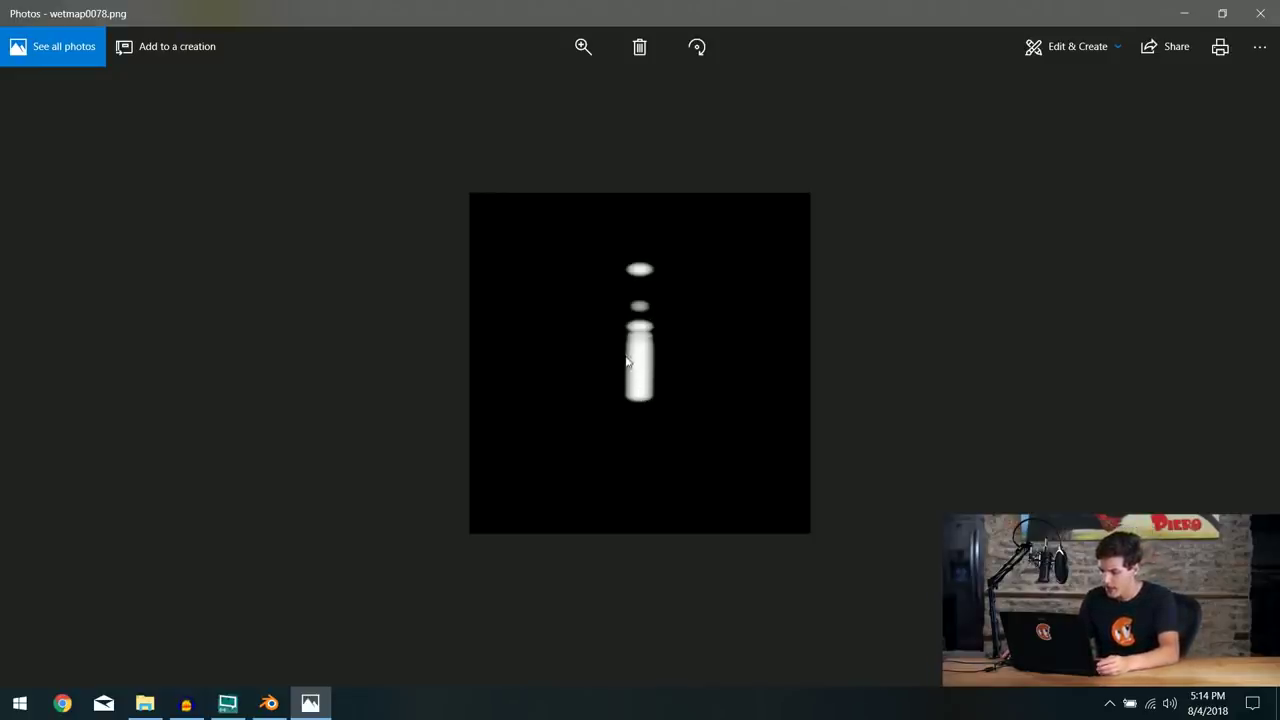
left_click(583, 46)
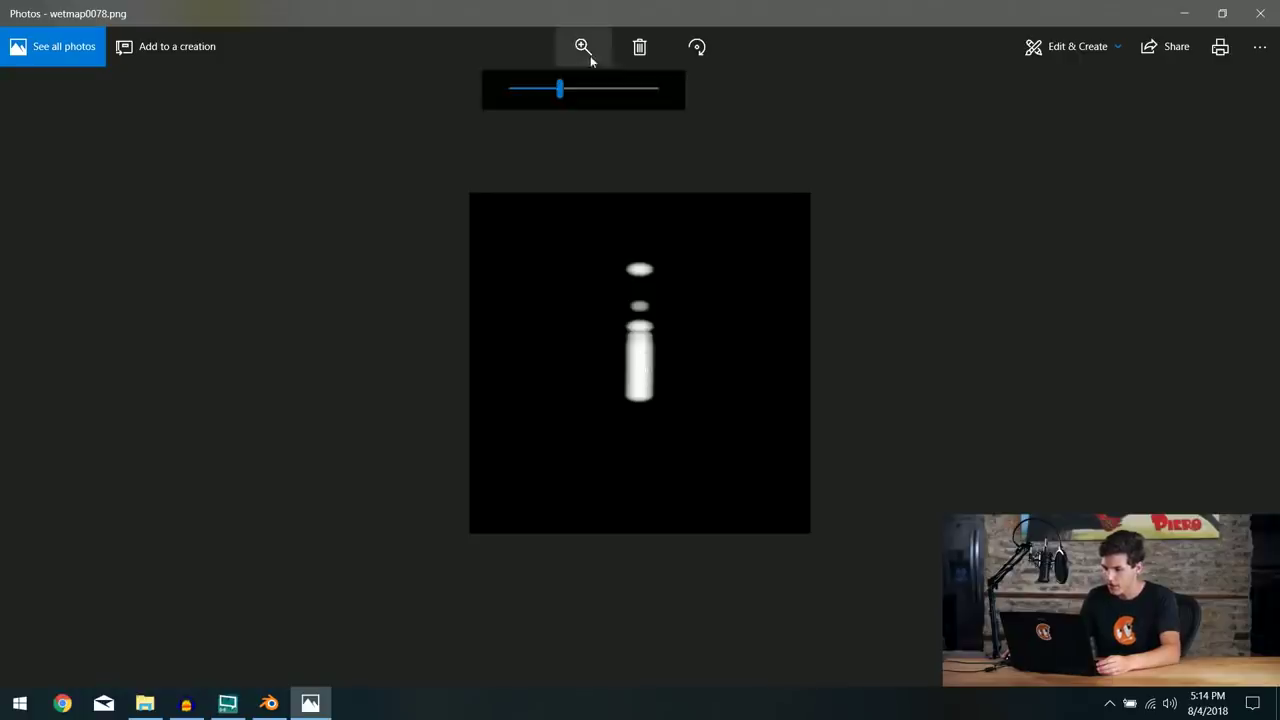
left_click_drag(559, 89, 734, 94)
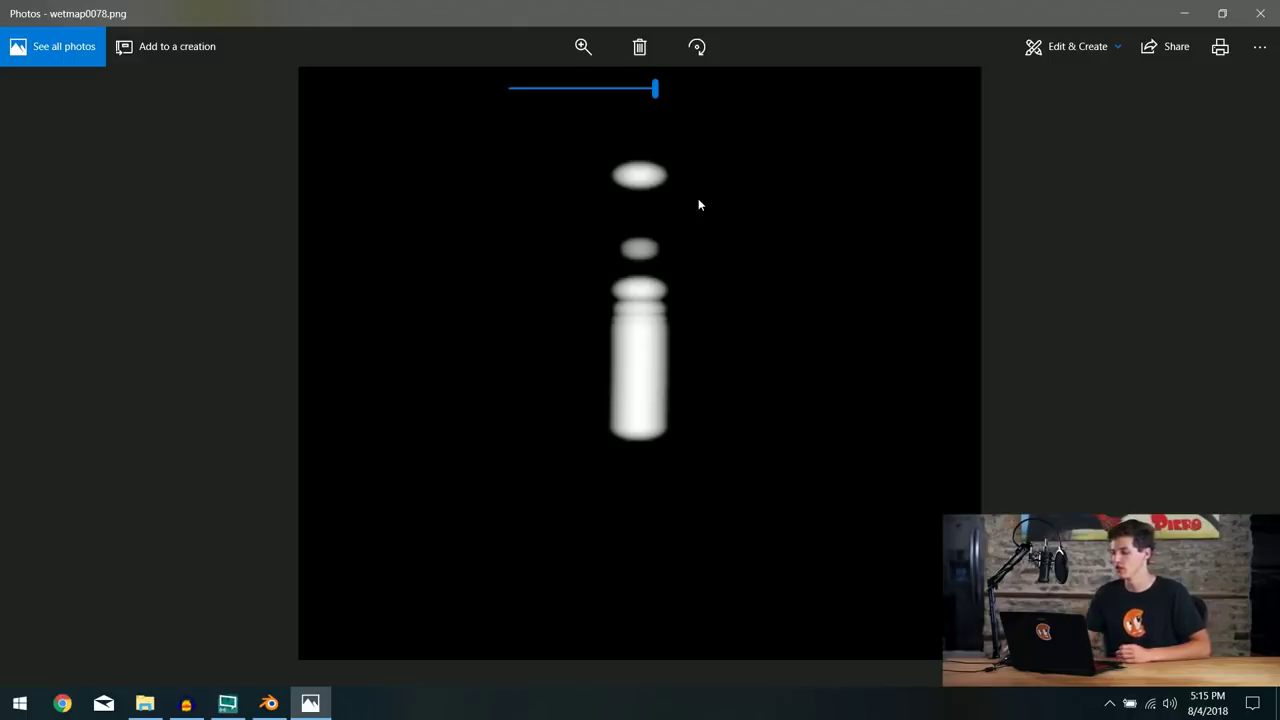
Step: Switch back to Blender and set the canvas surface to 2 sub-steps and a resolution of 1024
left_click(272, 704)
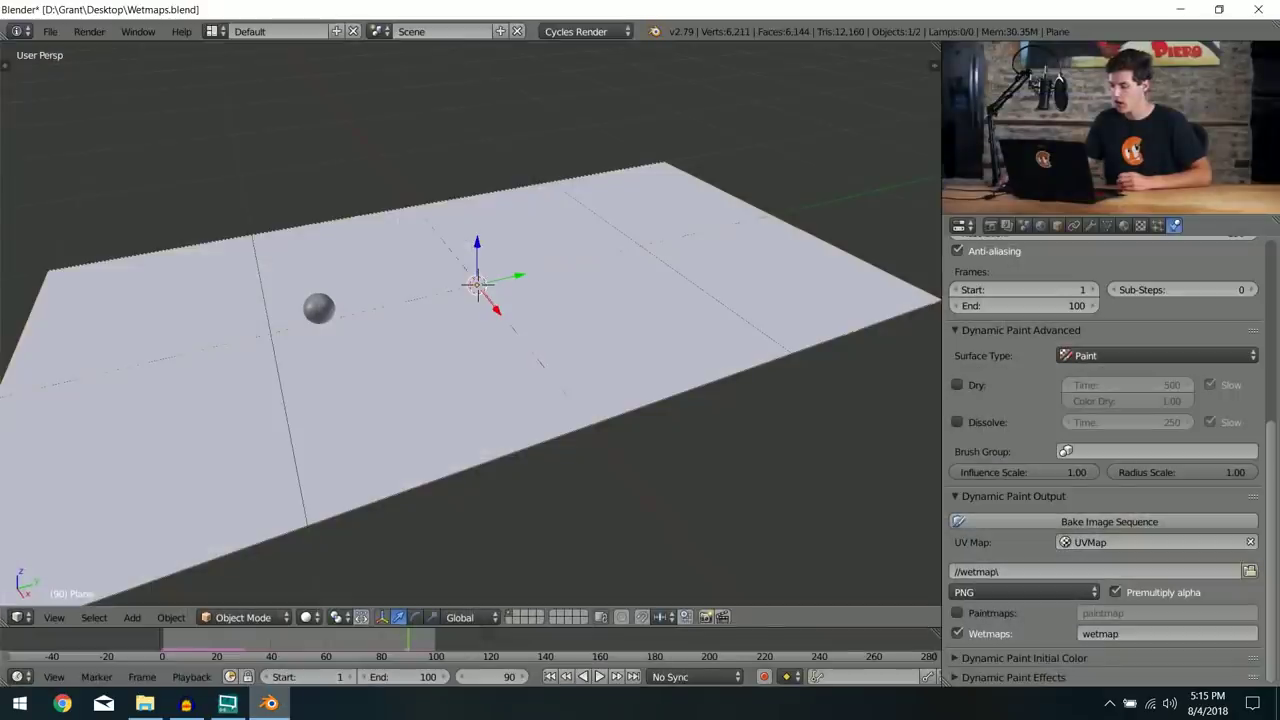
scroll(1111, 502, "up", 5)
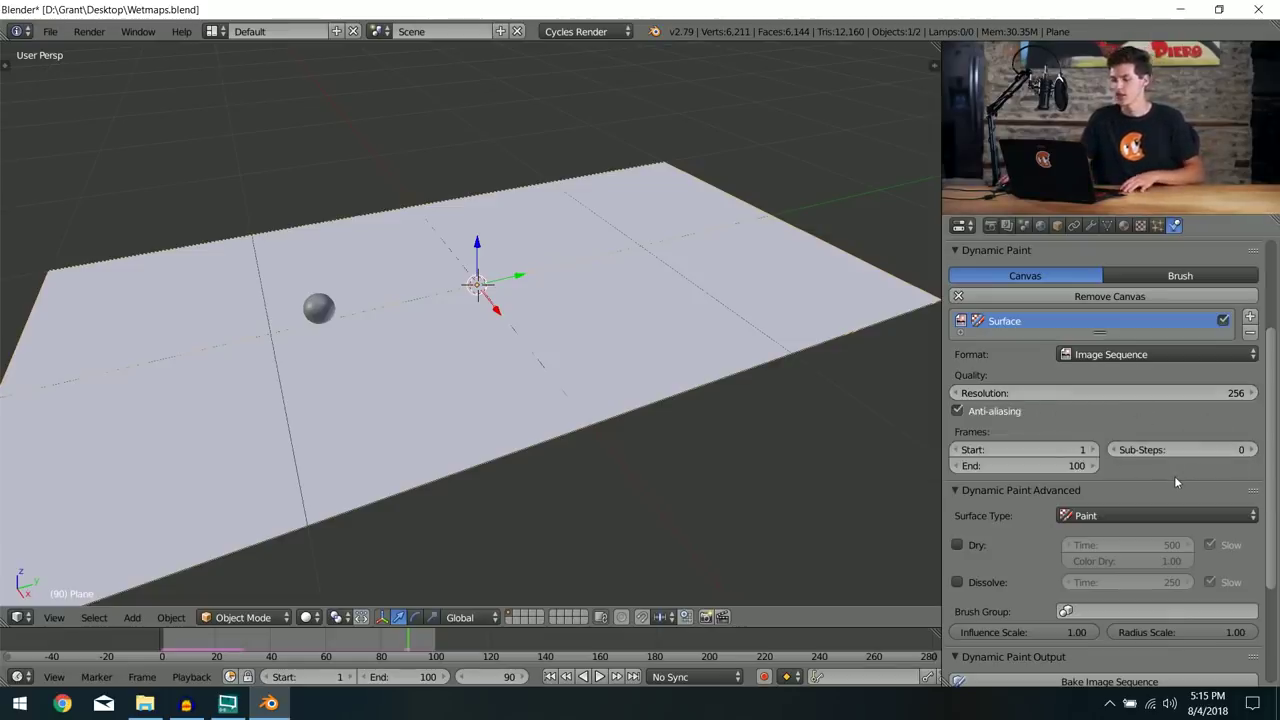
left_click(1247, 449)
left_click(1247, 449)
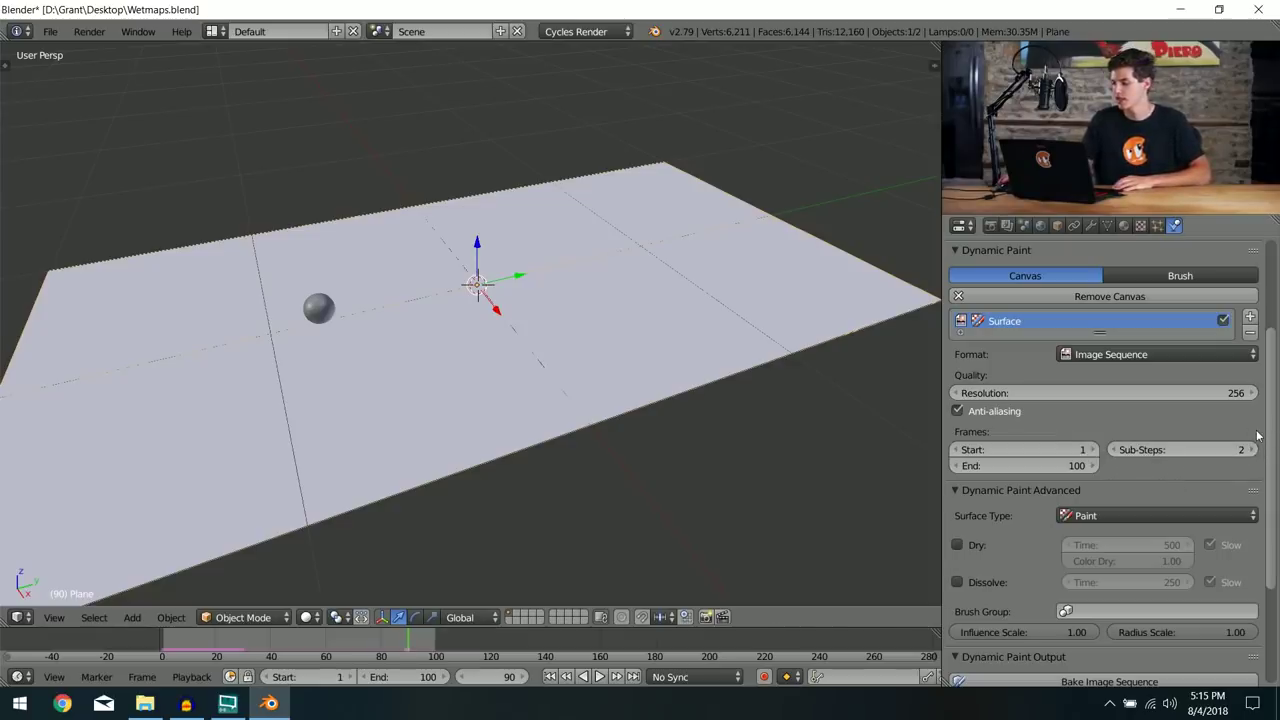
left_click(1130, 394)
key("Return")
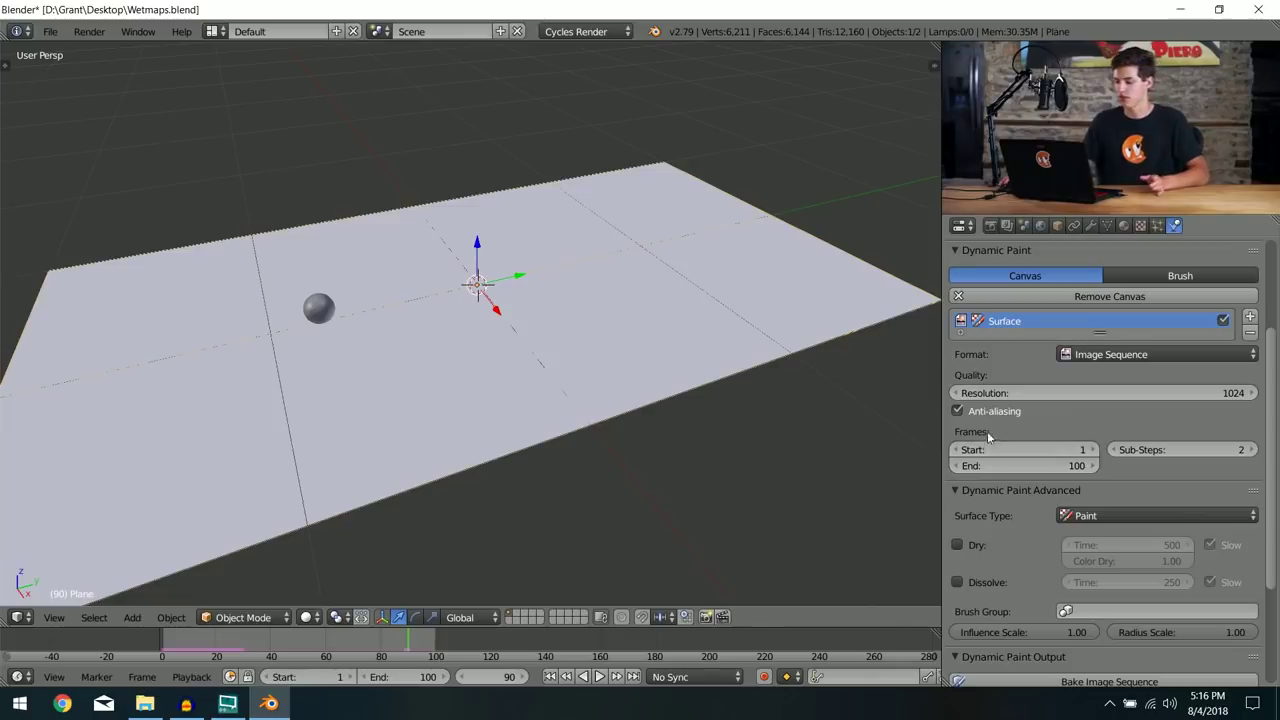
Step: Enable the Spread effect on the plane's Dynamic Paint canvas with a spread speed of 0.05
scroll(985, 427, "down", 4)
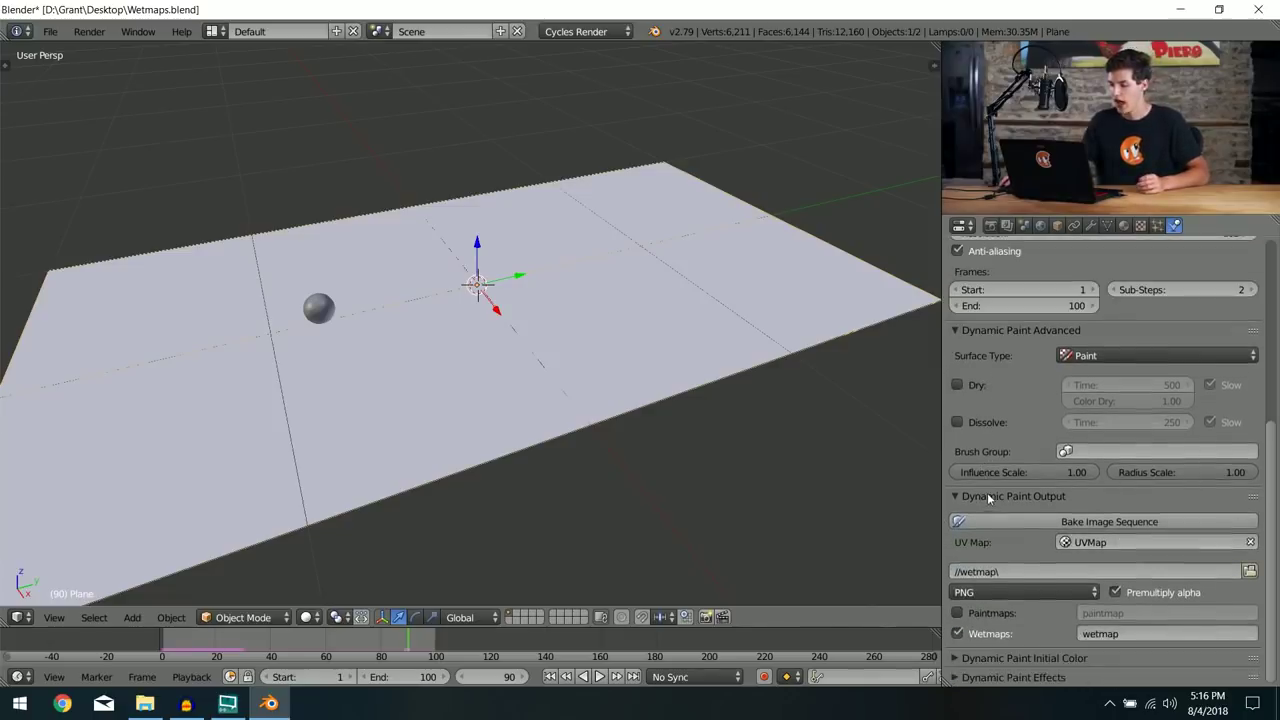
left_click(1042, 679)
scroll(1060, 620, "down", 2)
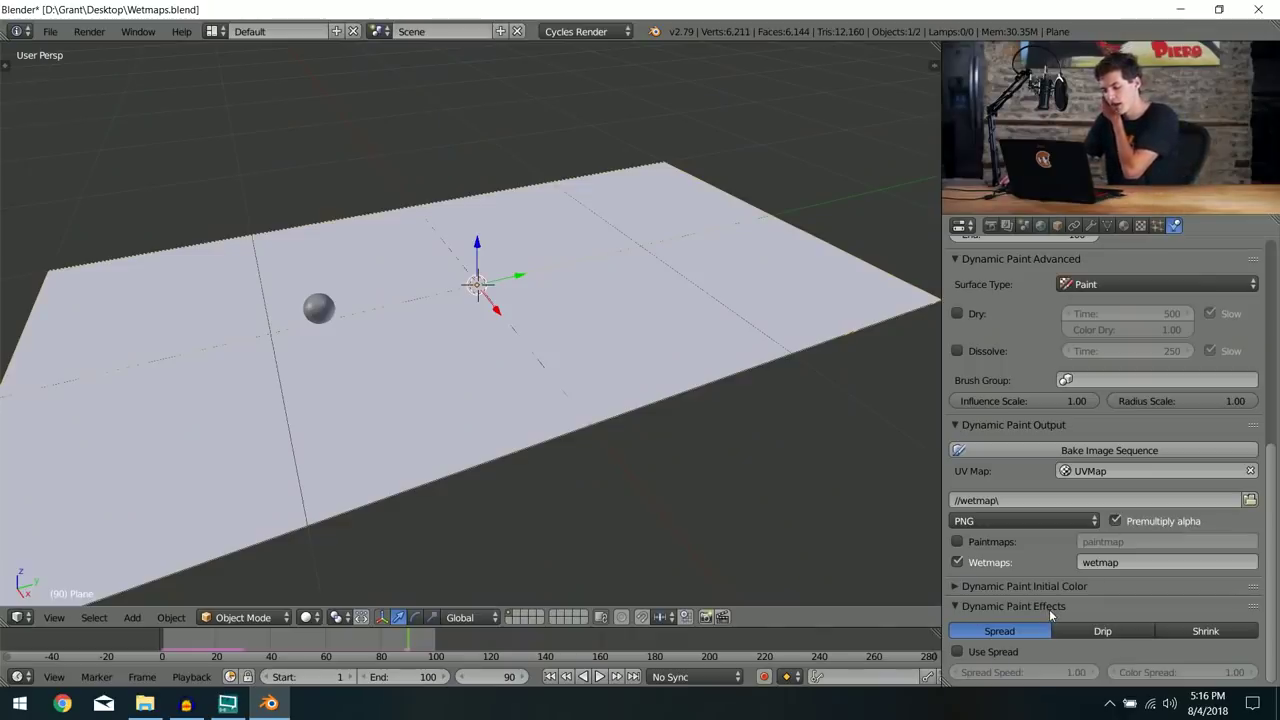
left_click(993, 655)
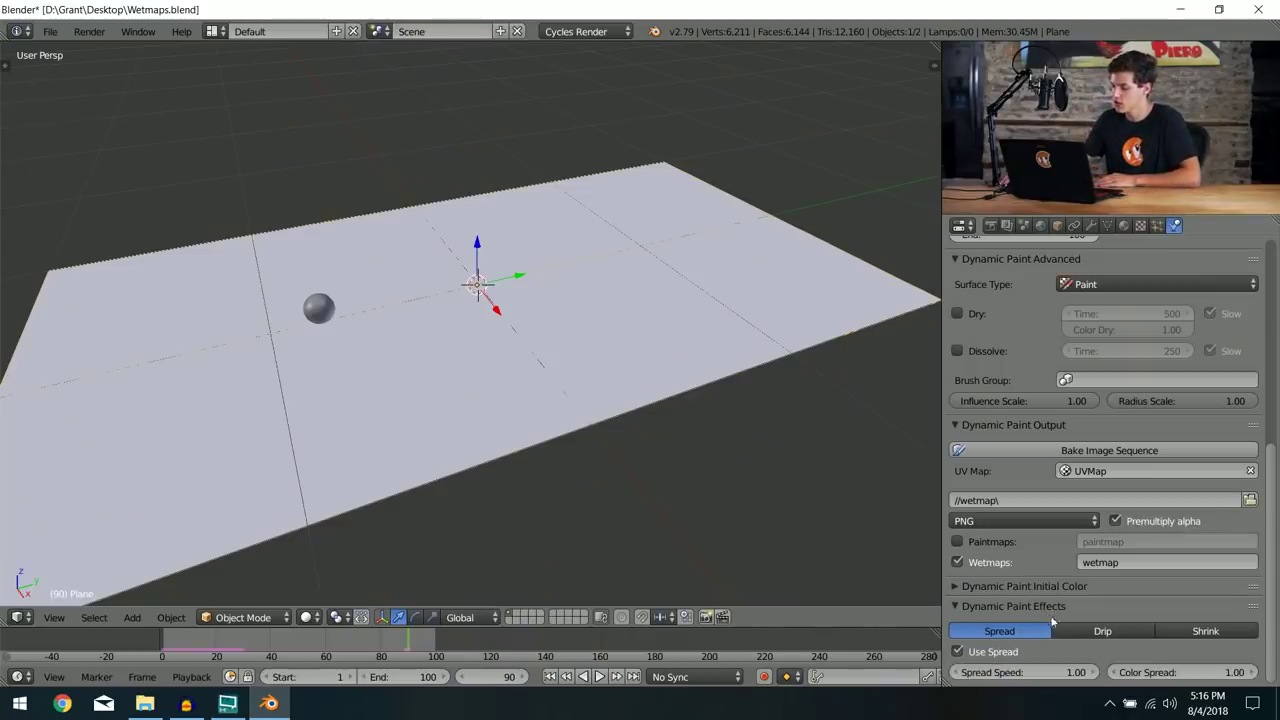
left_click(1048, 668)
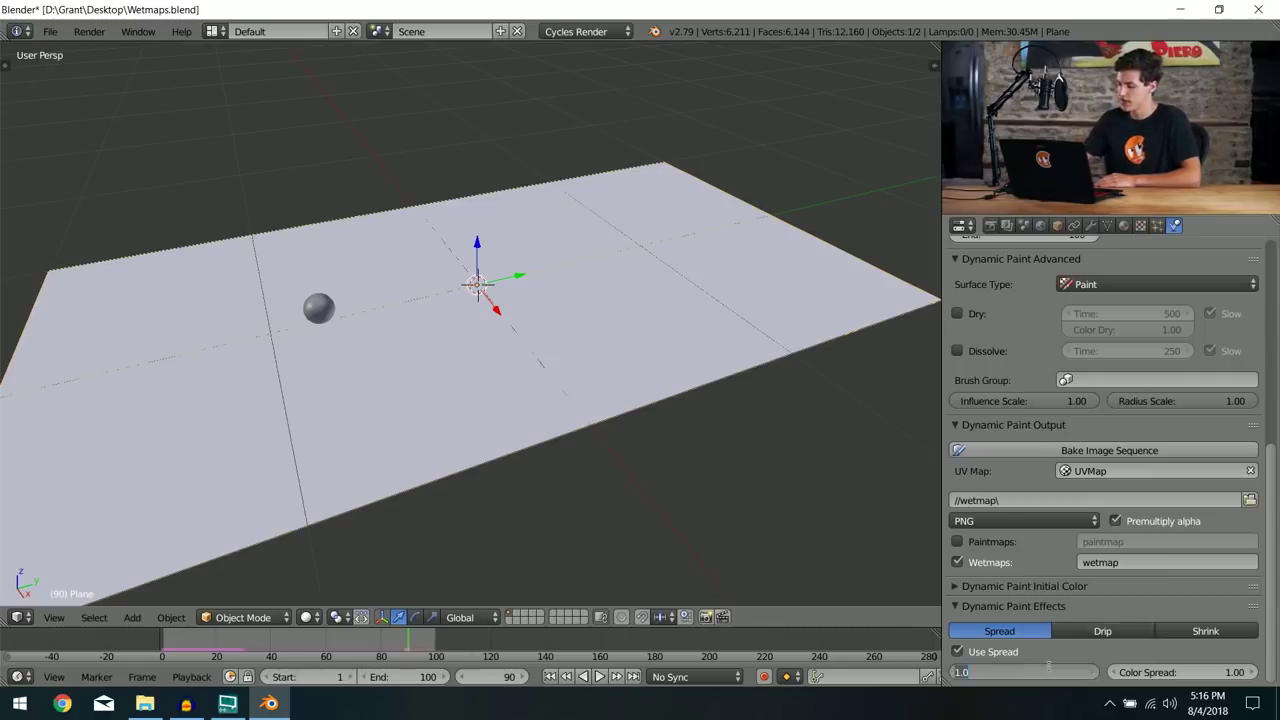
type(".05")
key("Return")
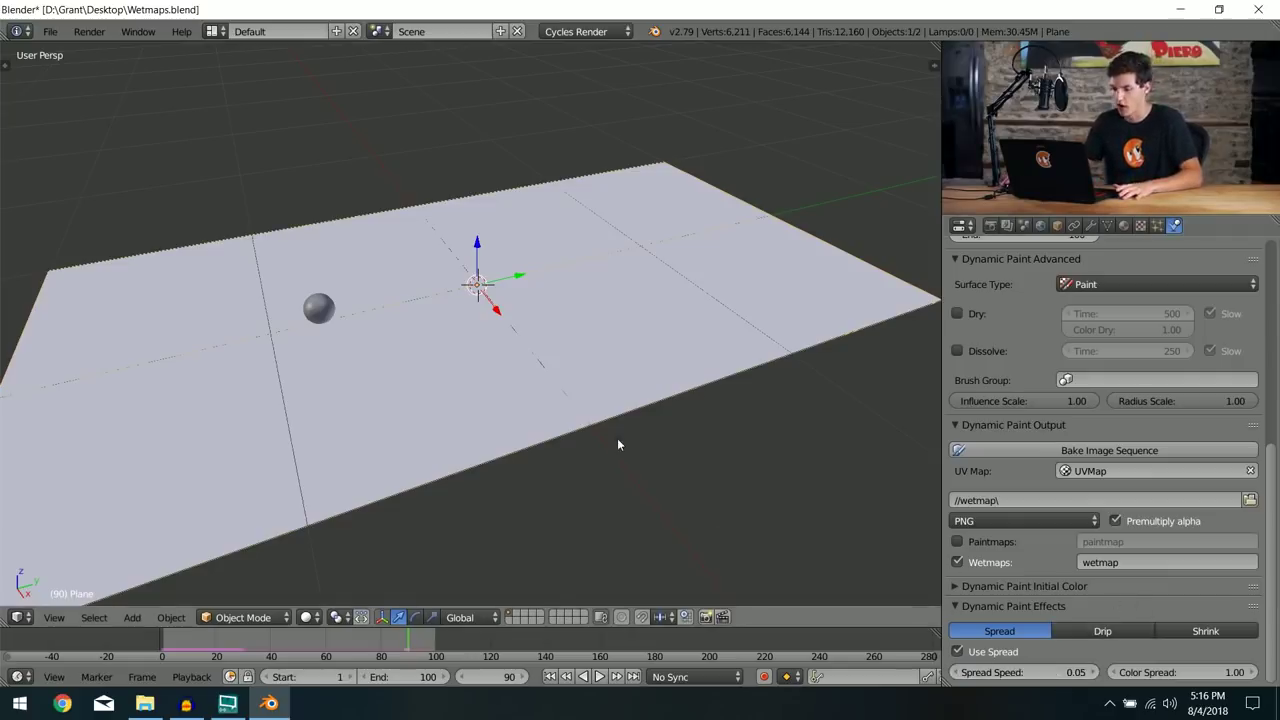
Step: Set the canvas spread speed to 0.04 and rebake the image sequence
left_click(1049, 668)
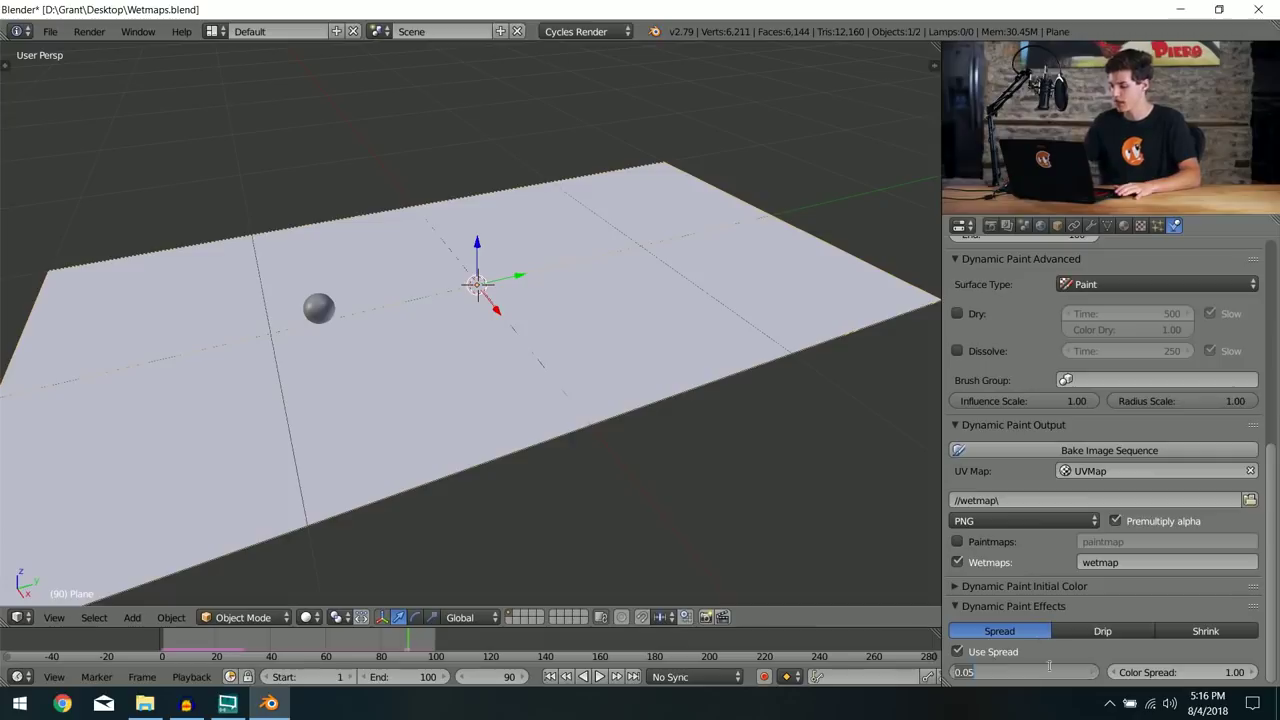
type(".04")
key("Return")
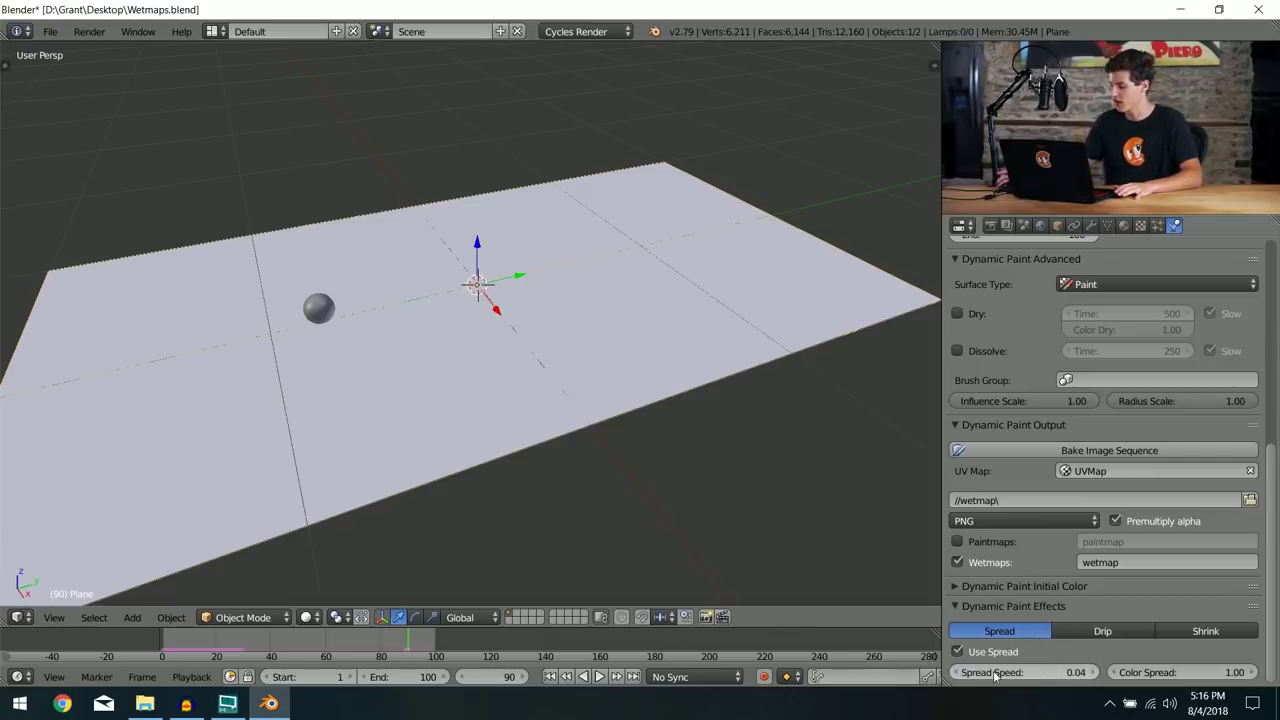
left_click(1050, 451)
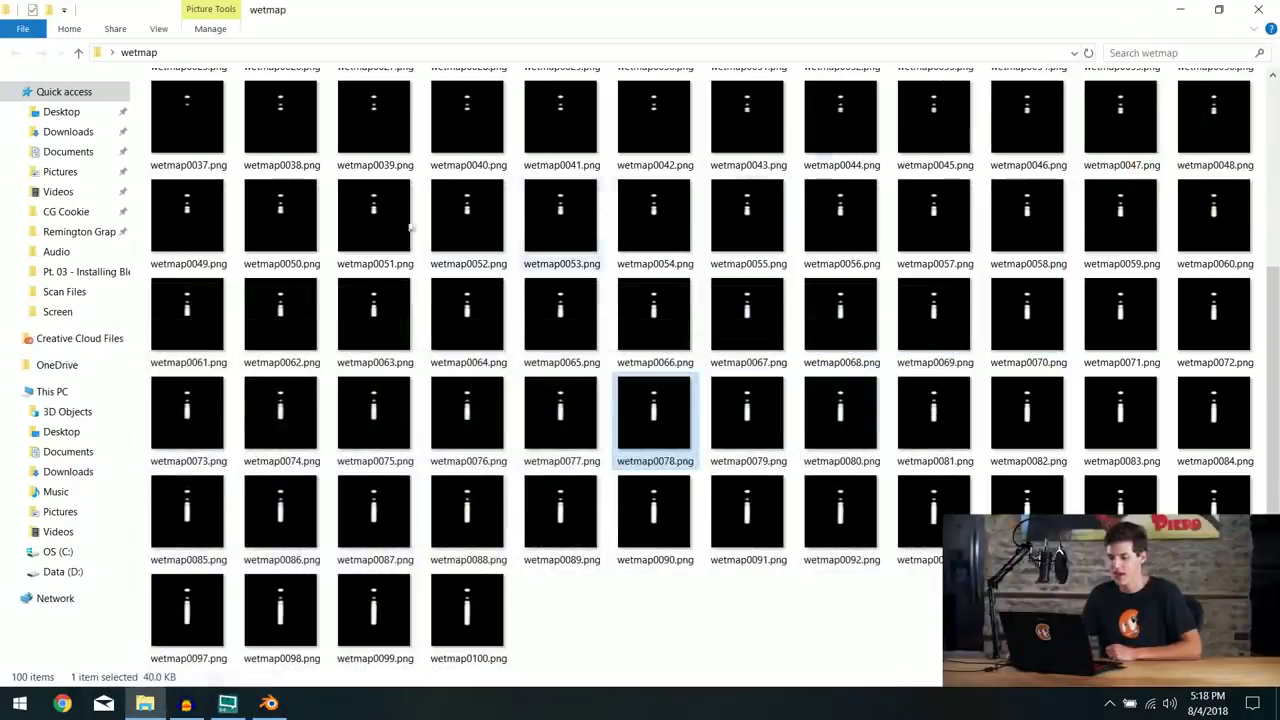
Step: Review the rebaked frames in the wetmap folder, stepping through the images from wetmap0015.png to wetmap0022.png
scroll(410, 228, "up", 3)
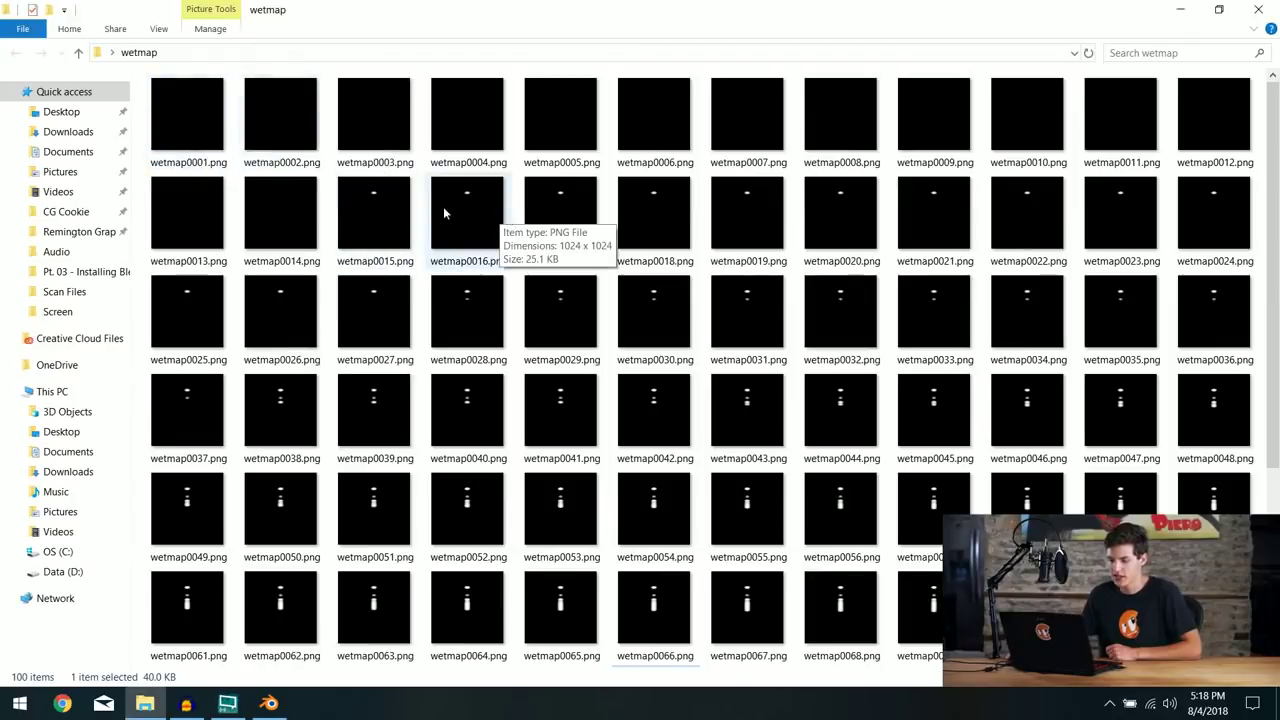
double_click(391, 214)
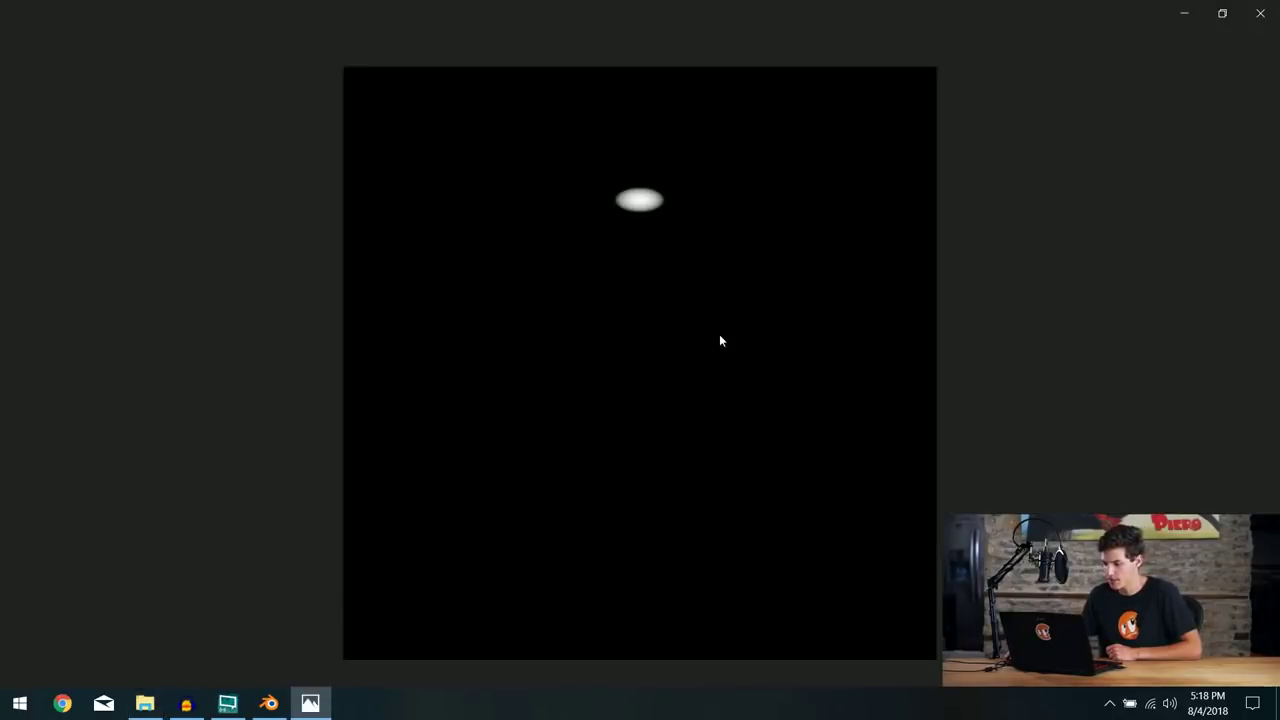
key("Right")
key("Right")
key("Right")
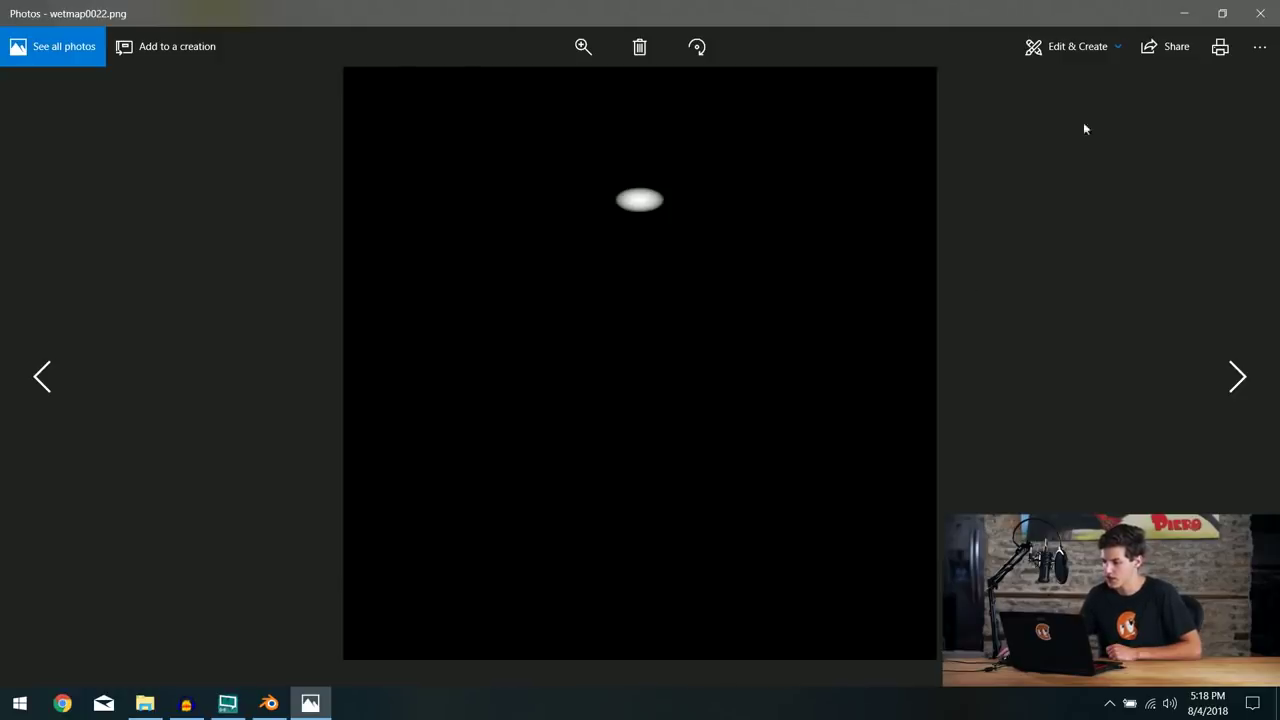
left_click(1260, 13)
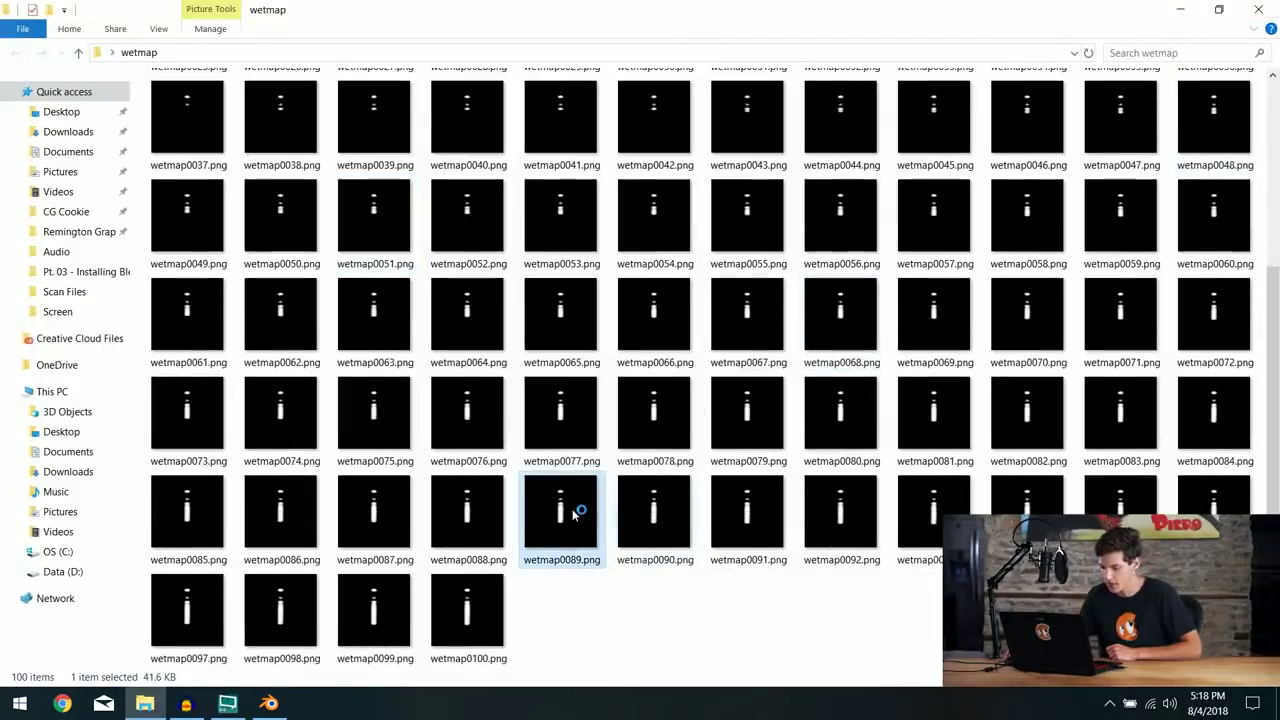
Step: Examine the smoothness of the trail in wetmap0089.png, then return to the wetmap folder
double_click(545, 505)
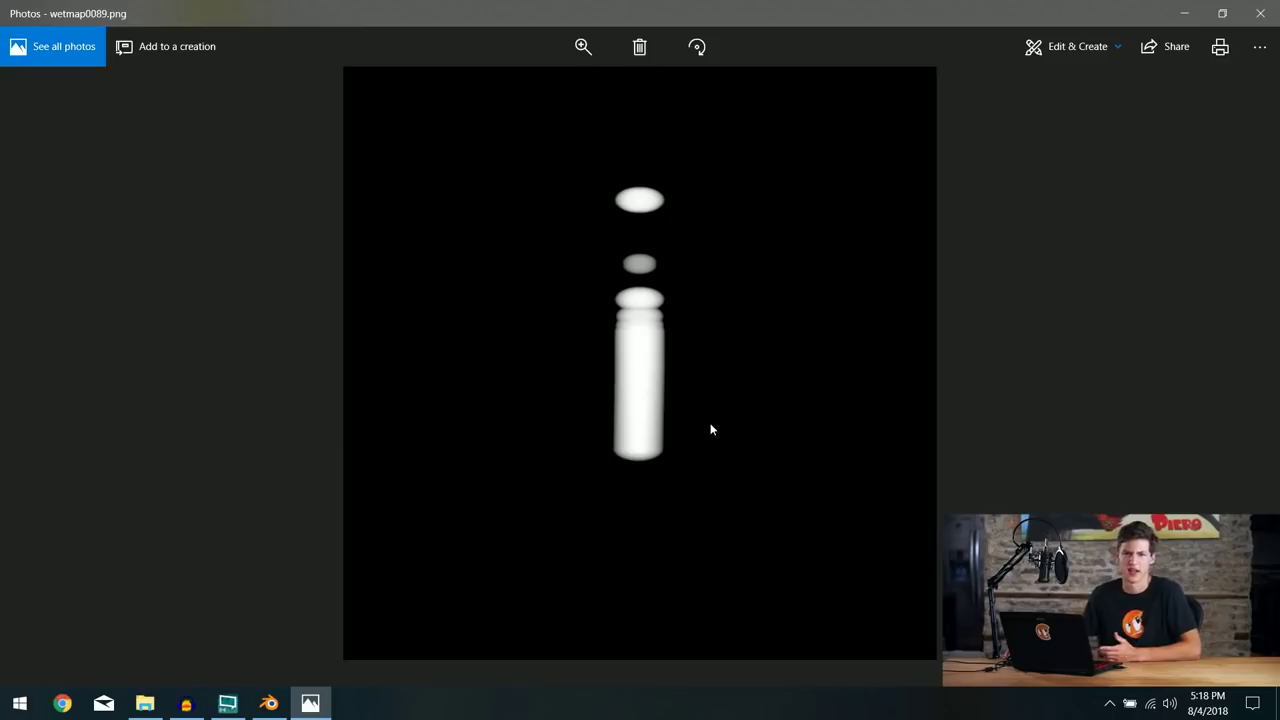
left_click(1260, 13)
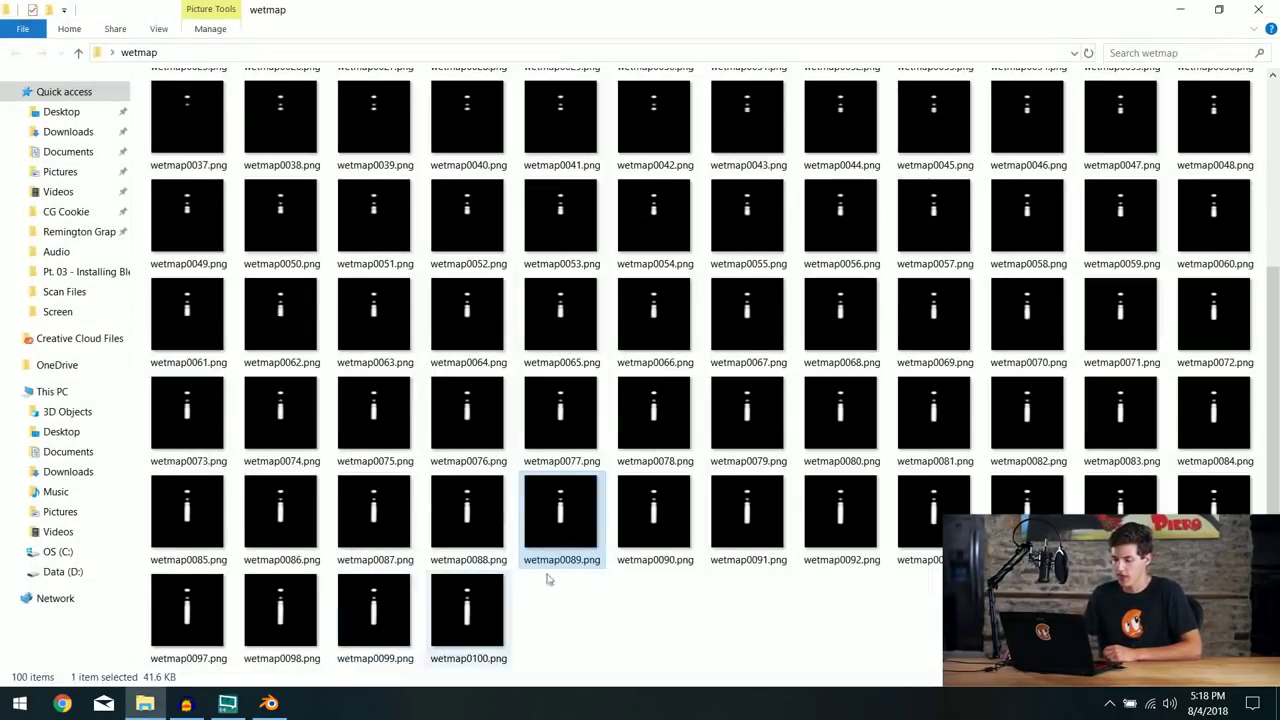
scroll(590, 568, "down", 3)
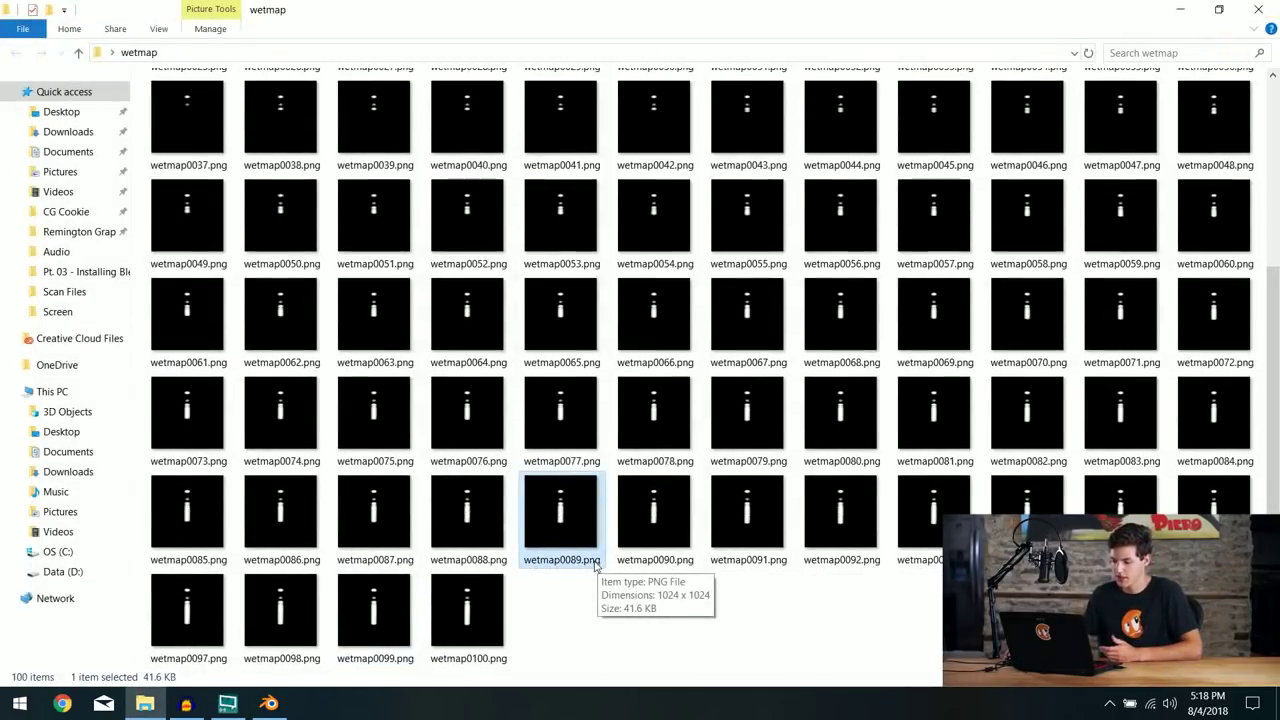
Step: Switch back to Blender, render the plane in the viewport, and split off a Node Editor beside it showing the plane's DarkPlaster material
left_click(269, 704)
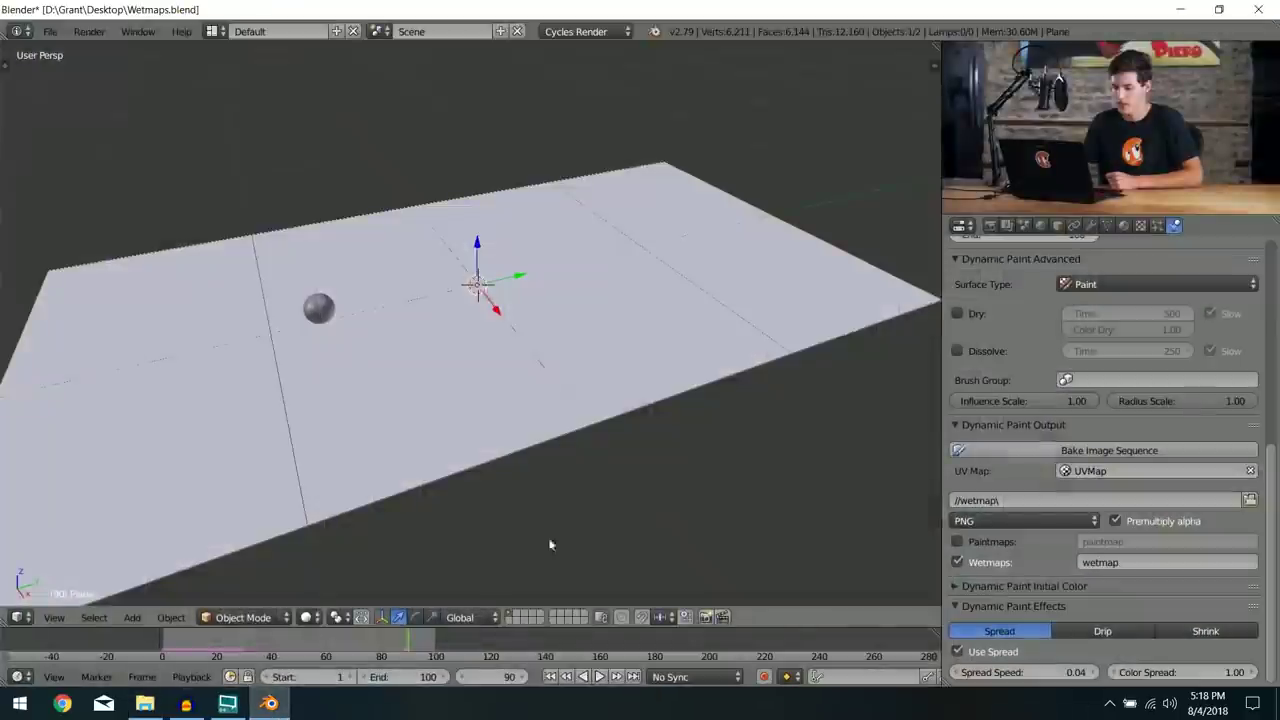
key("shift+z")
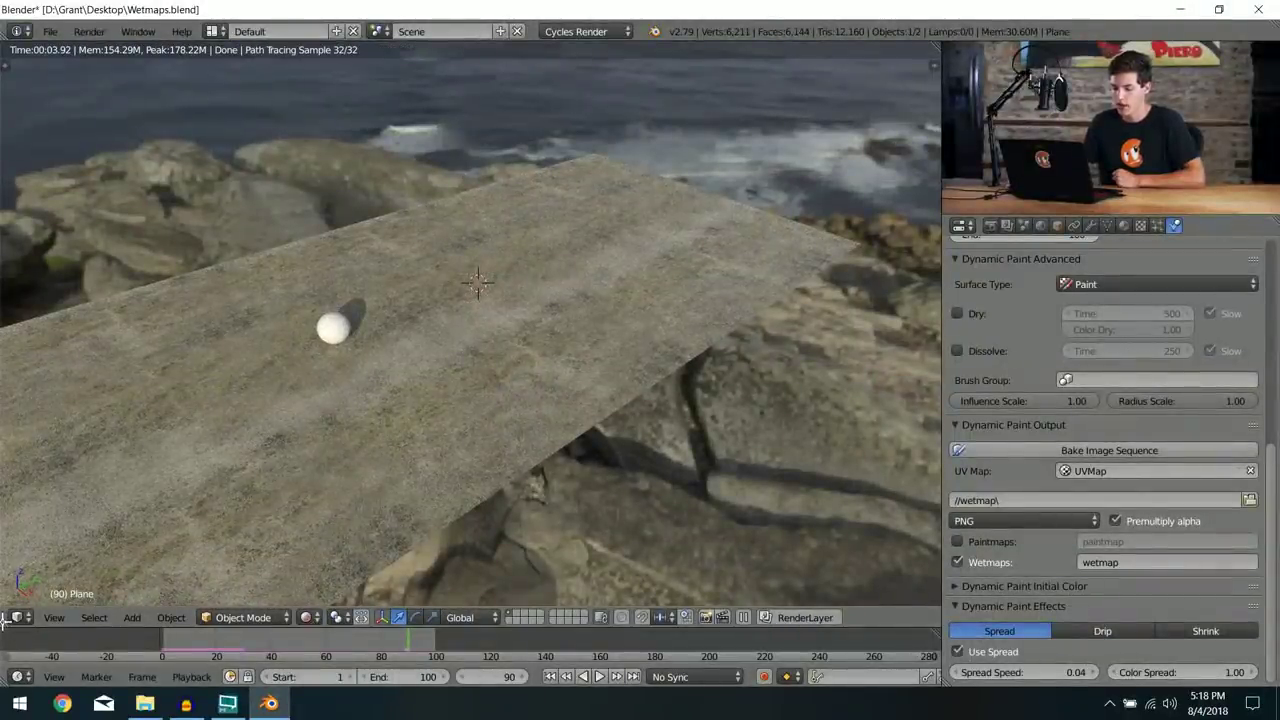
mouse_move(5, 620)
left_mouse_down()
mouse_move(71, 560)
mouse_move(471, 560)
left_mouse_up()
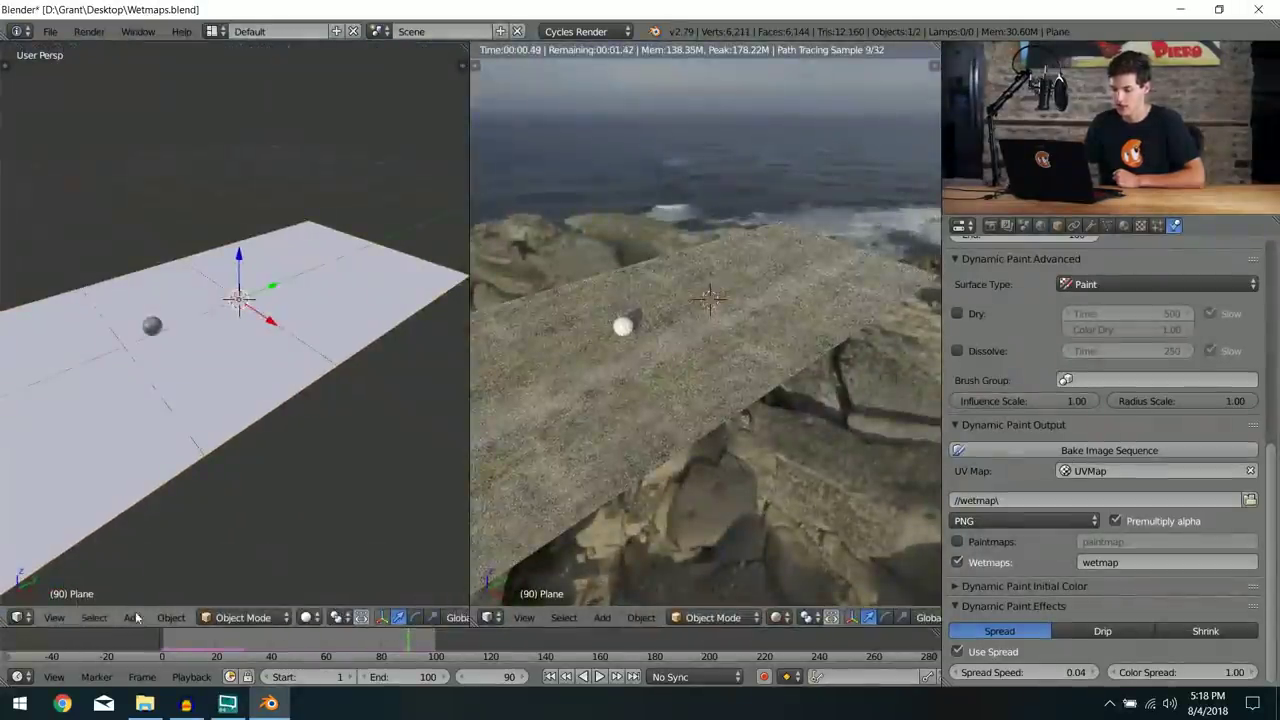
left_click(18, 619)
left_click(72, 436)
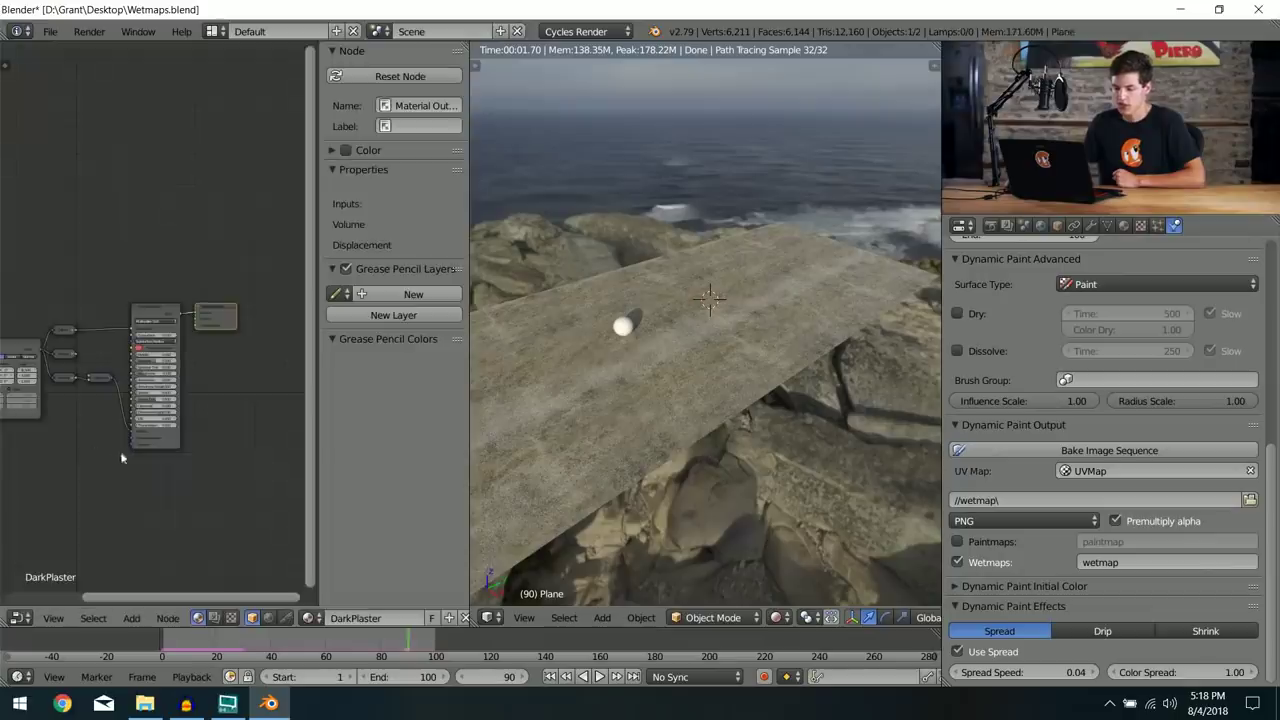
Step: Hide the Node Editor's properties and connect the Rough texture's color output to the Principled BSDF's Roughness input
middle_click_drag(142, 462, 176, 477)
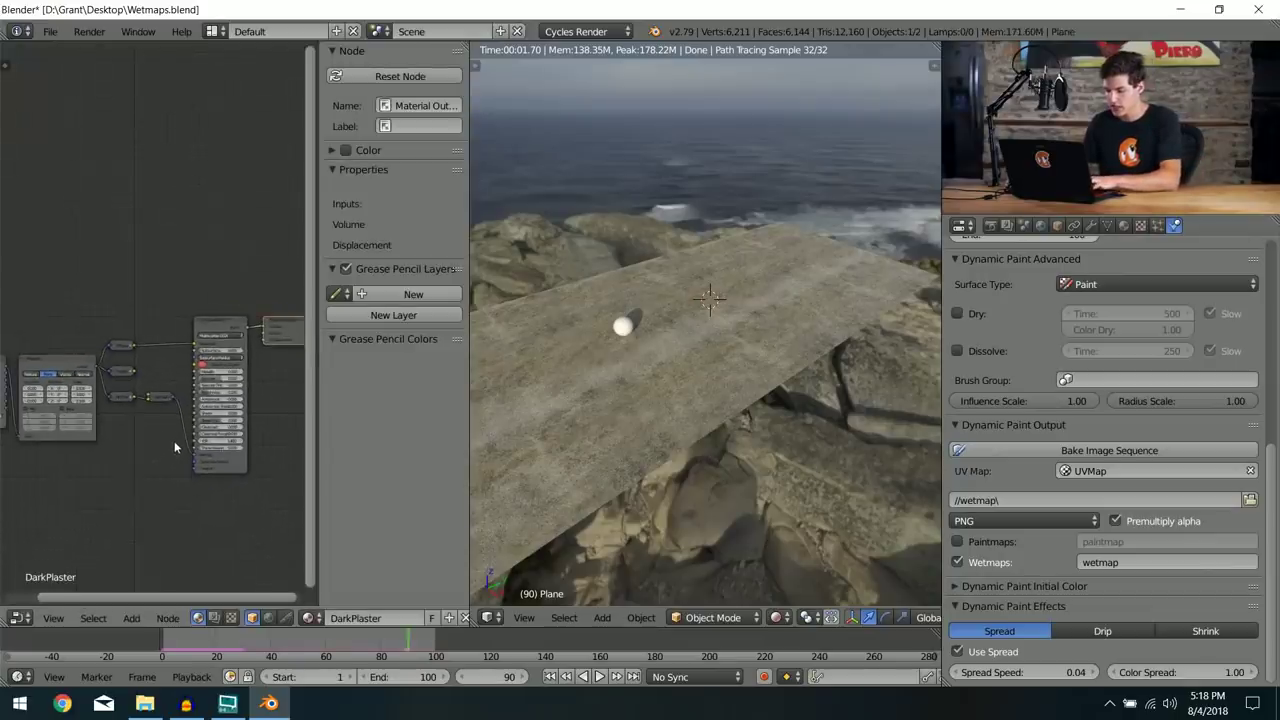
key("n")
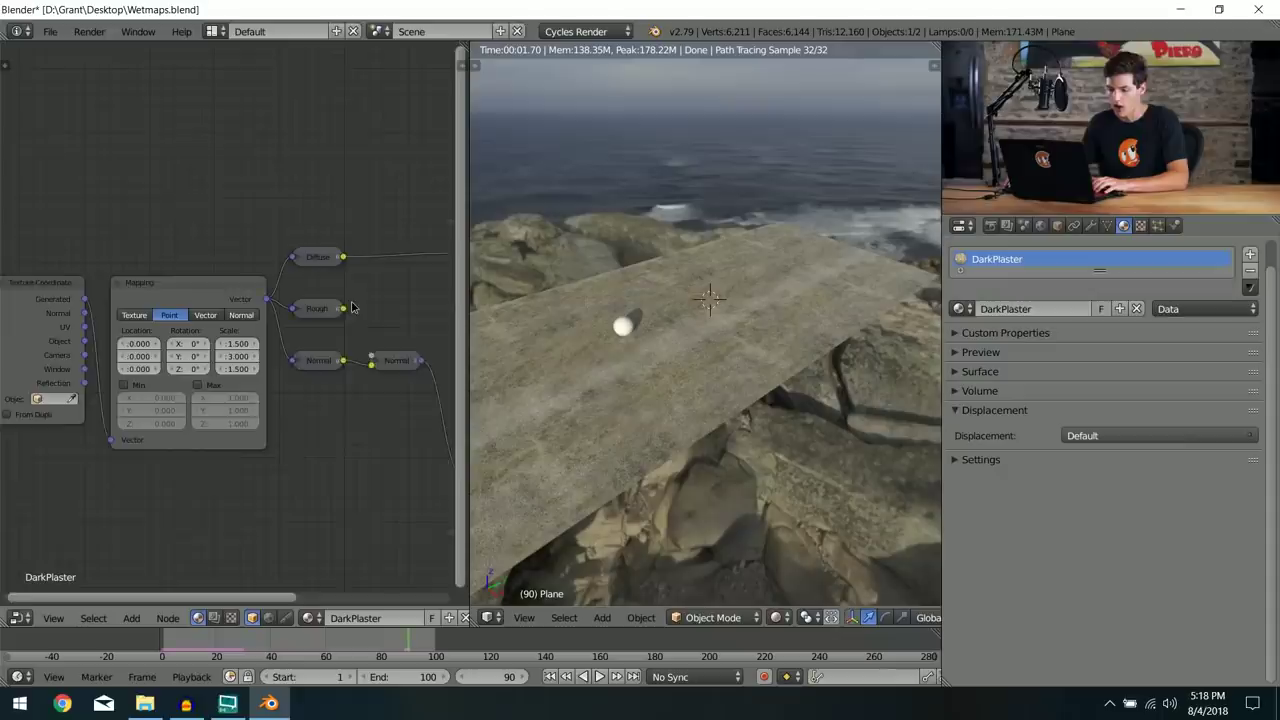
middle_click_drag(342, 306, 304, 322)
scroll(258, 322, "down", 2)
scroll(221, 292, "up", 4)
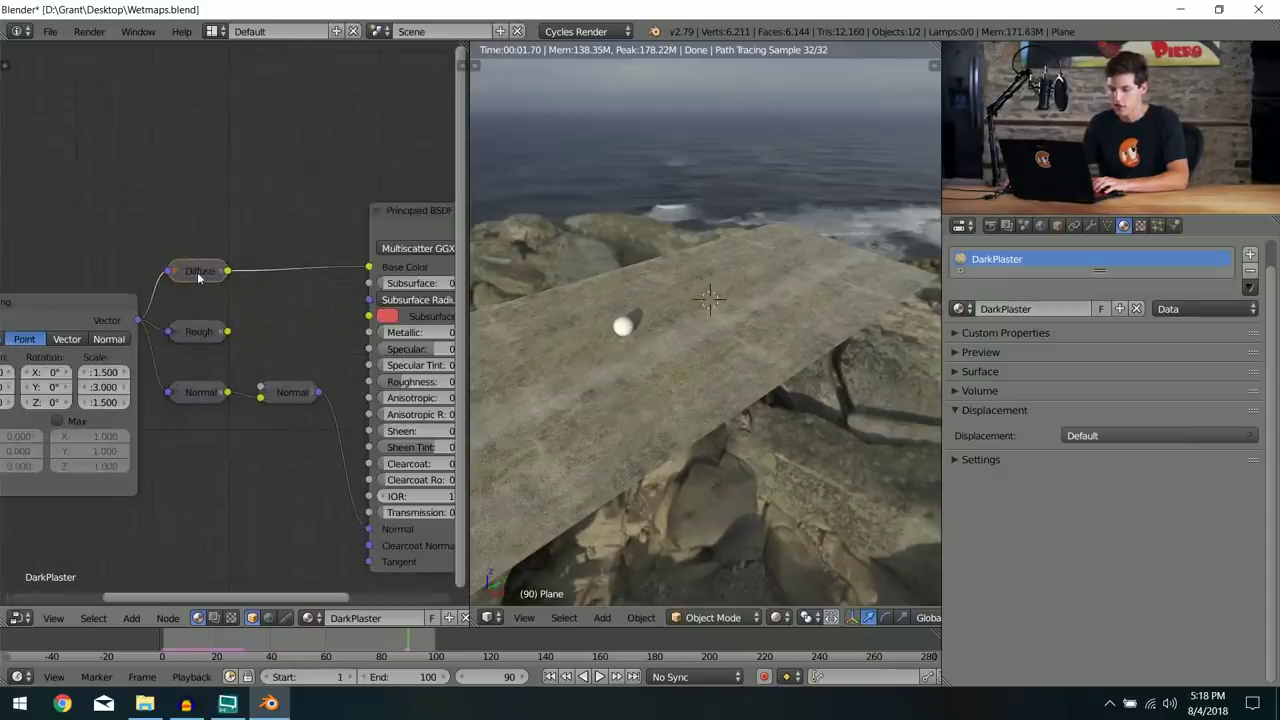
left_click(207, 332)
middle_click_drag(246, 336, 208, 342)
left_click_drag(196, 344, 331, 389)
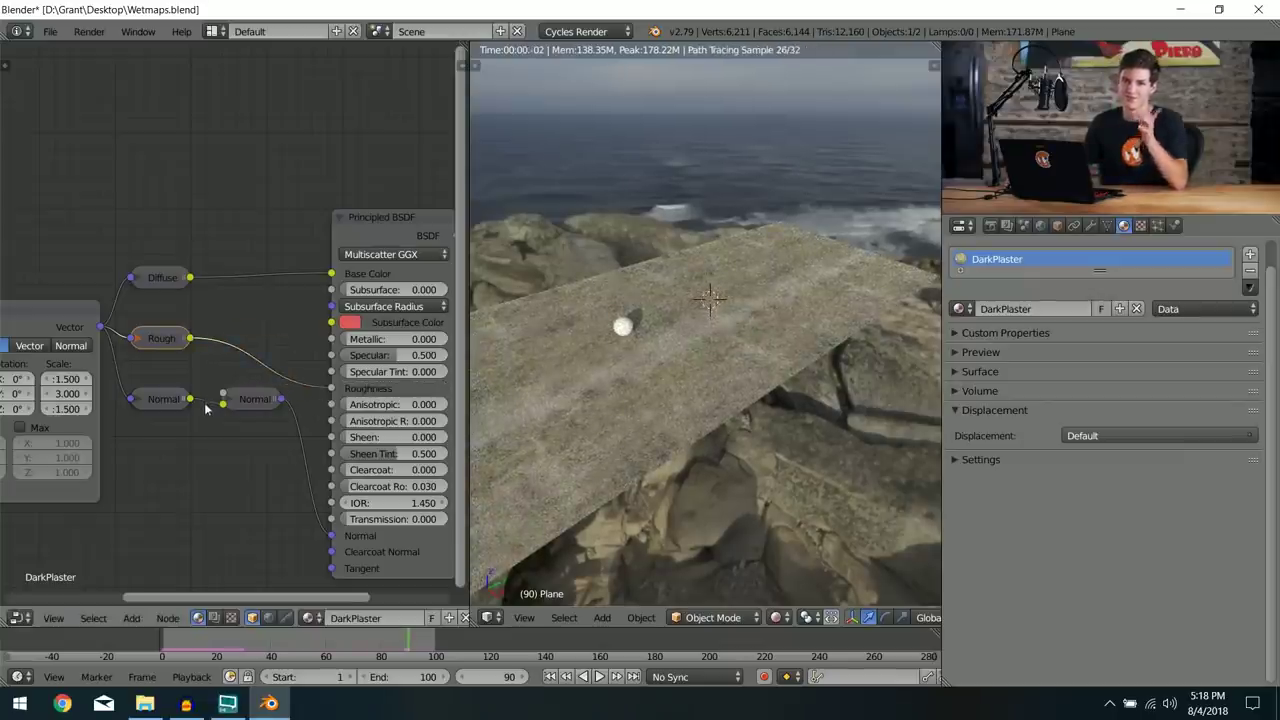
Step: Examine the DarkPlaster node setup, from the Diffuse, Rough and Normal textures to the Principled BSDF, Material Output and Mapping nodes
middle_click_drag(218, 390, 234, 382)
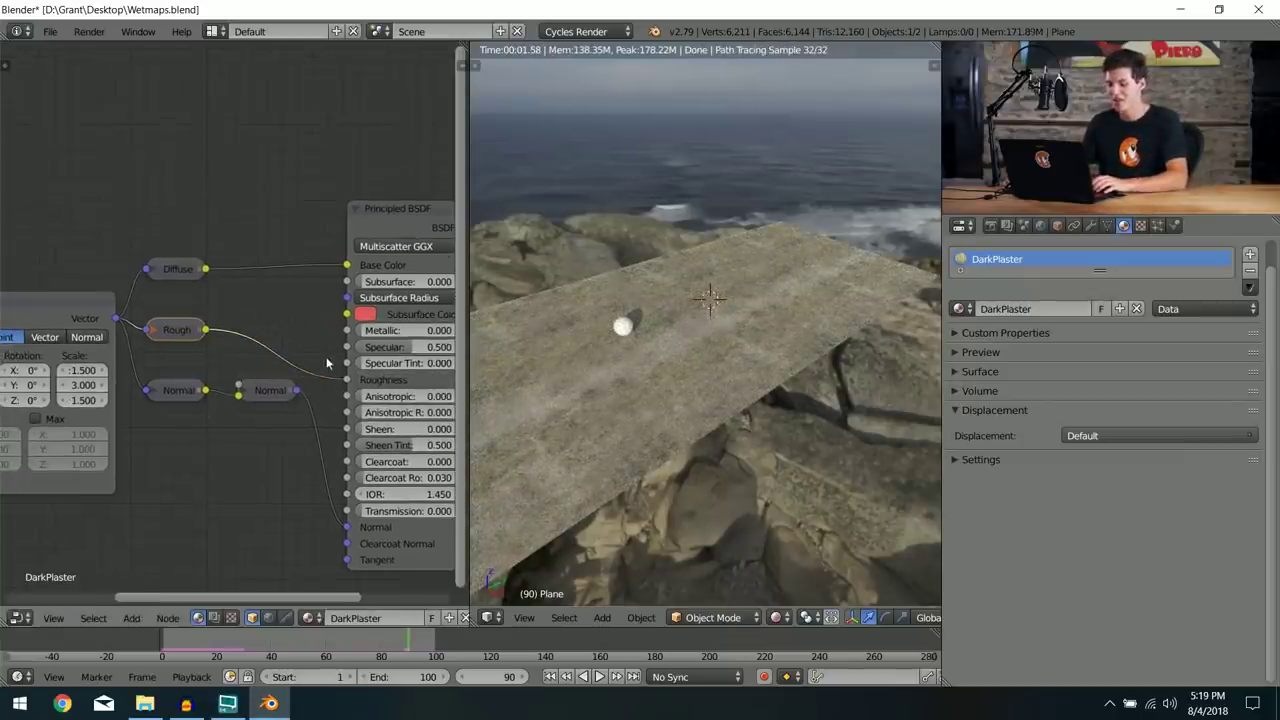
scroll(185, 333, "up", 1)
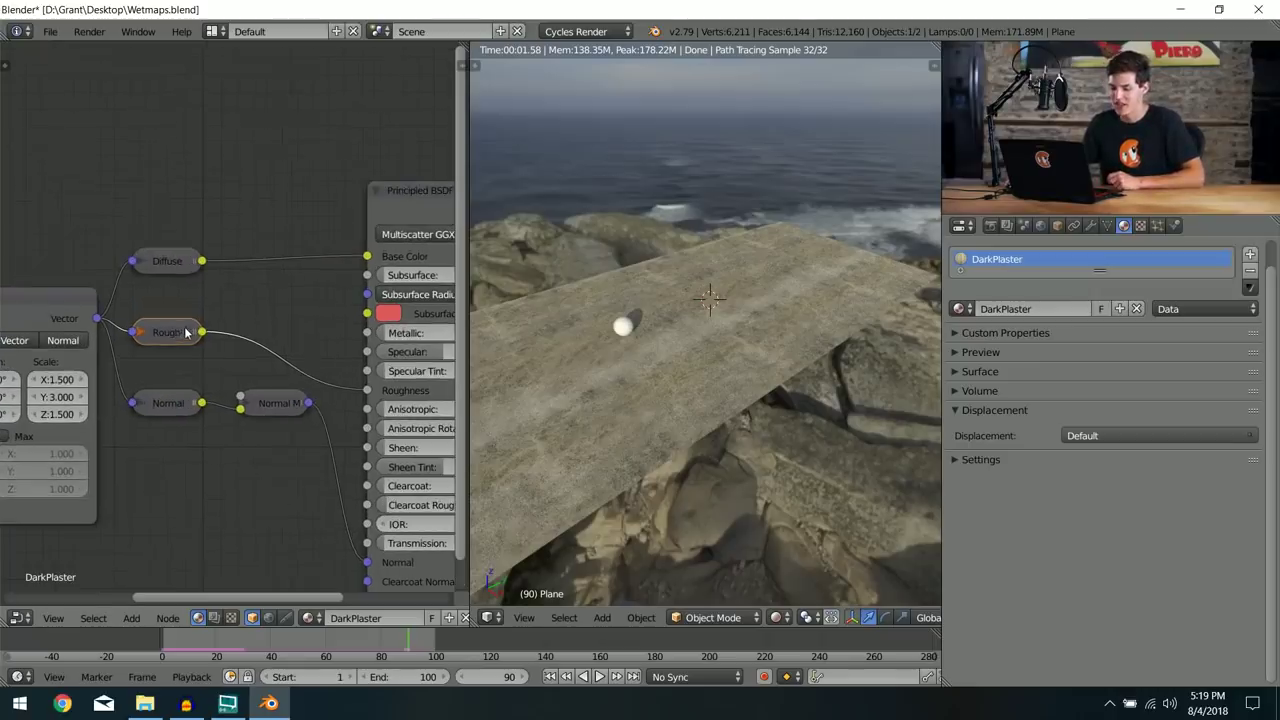
left_click(174, 266)
left_click(165, 337)
left_click(172, 408)
left_click(273, 408)
middle_click_drag(300, 383, 229, 383)
scroll(229, 383, "up", 1)
left_click(357, 176)
middle_click_drag(319, 191, 188, 198)
left_click(419, 224)
scroll(335, 263, "down", 6)
middle_click_drag(124, 289, 247, 311)
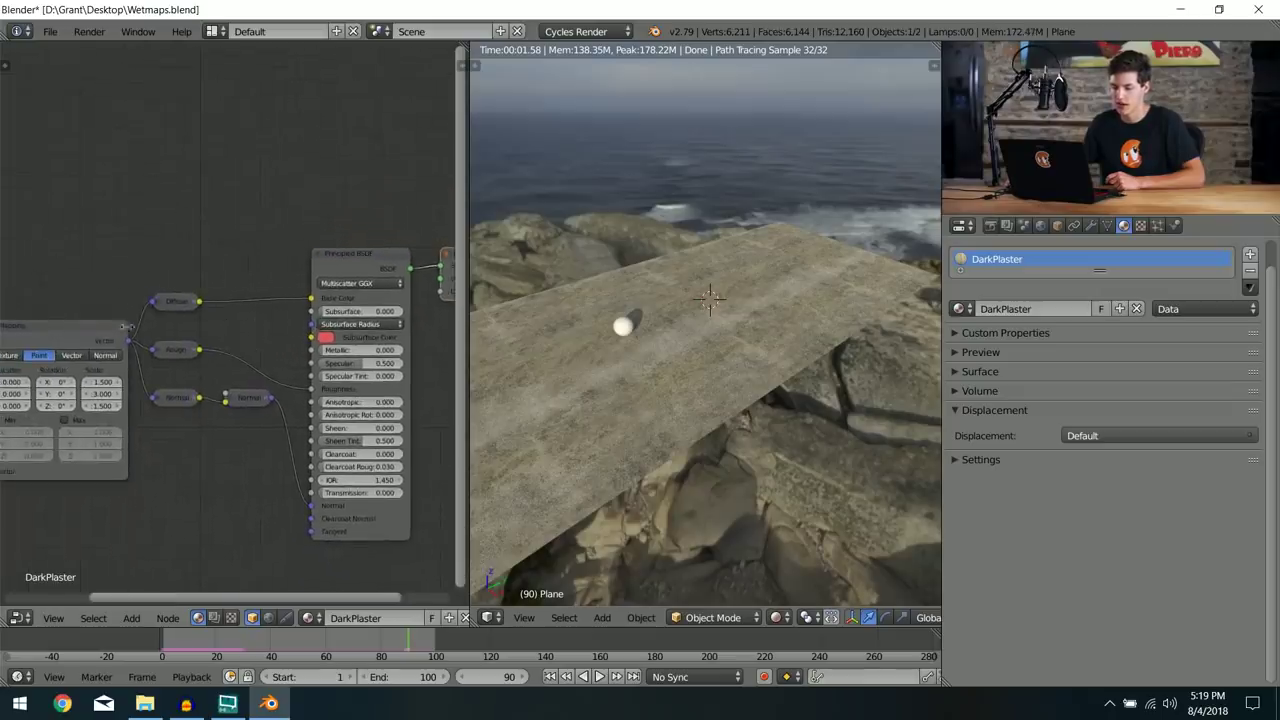
middle_click_drag(124, 331, 198, 307)
scroll(204, 306, "down", 2)
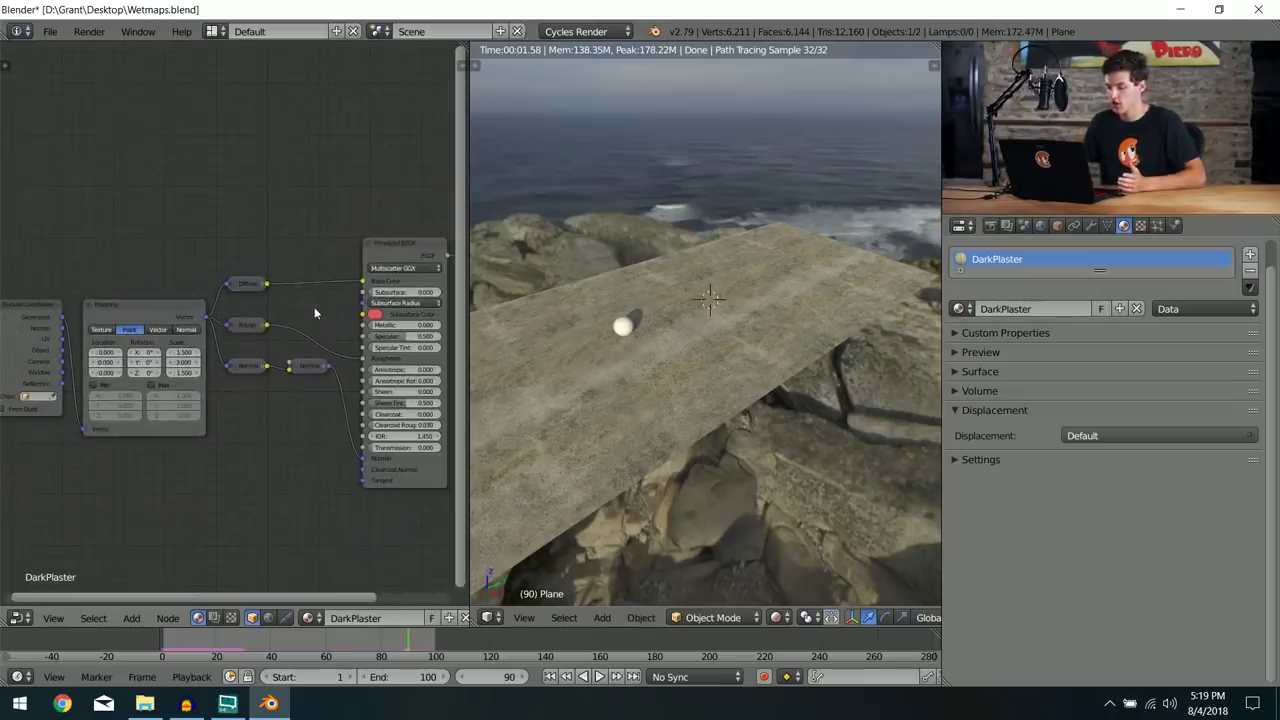
scroll(276, 383, "up", 1)
middle_click_drag(175, 334, 146, 373)
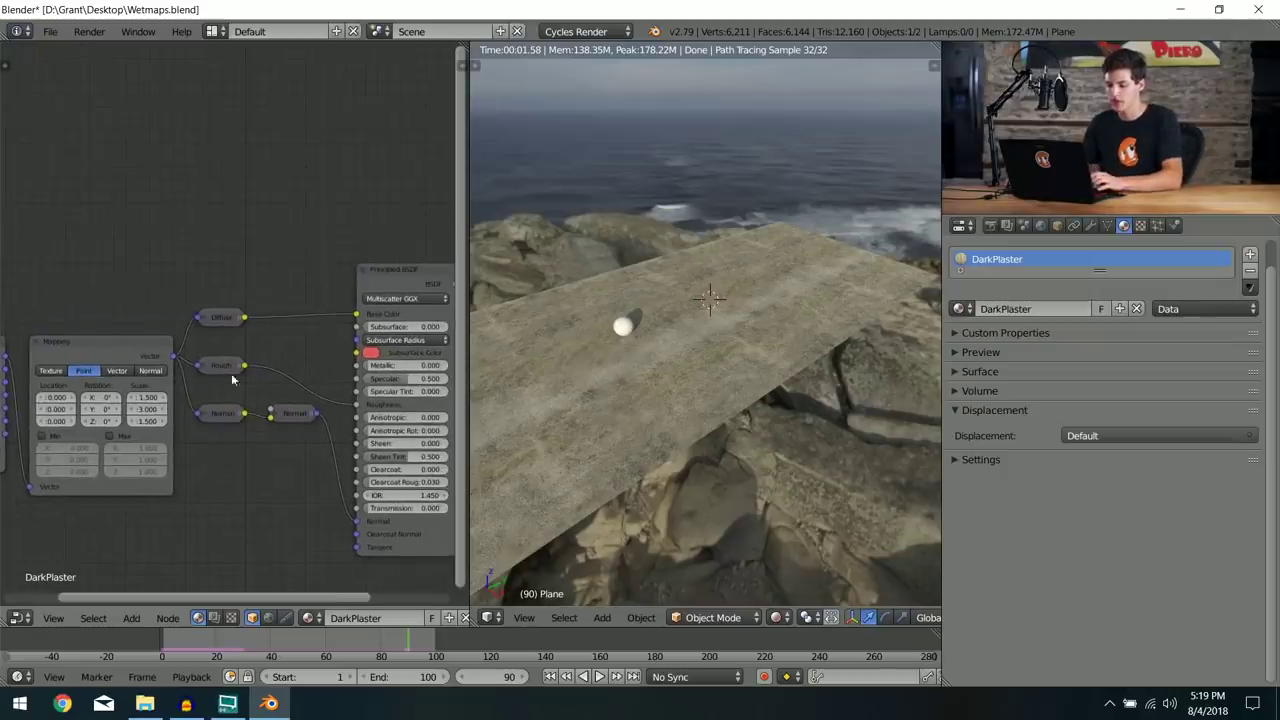
Step: Widen the Node Editor and add an Image Texture node above the Mapping node
left_click_drag(469, 303, 714, 303)
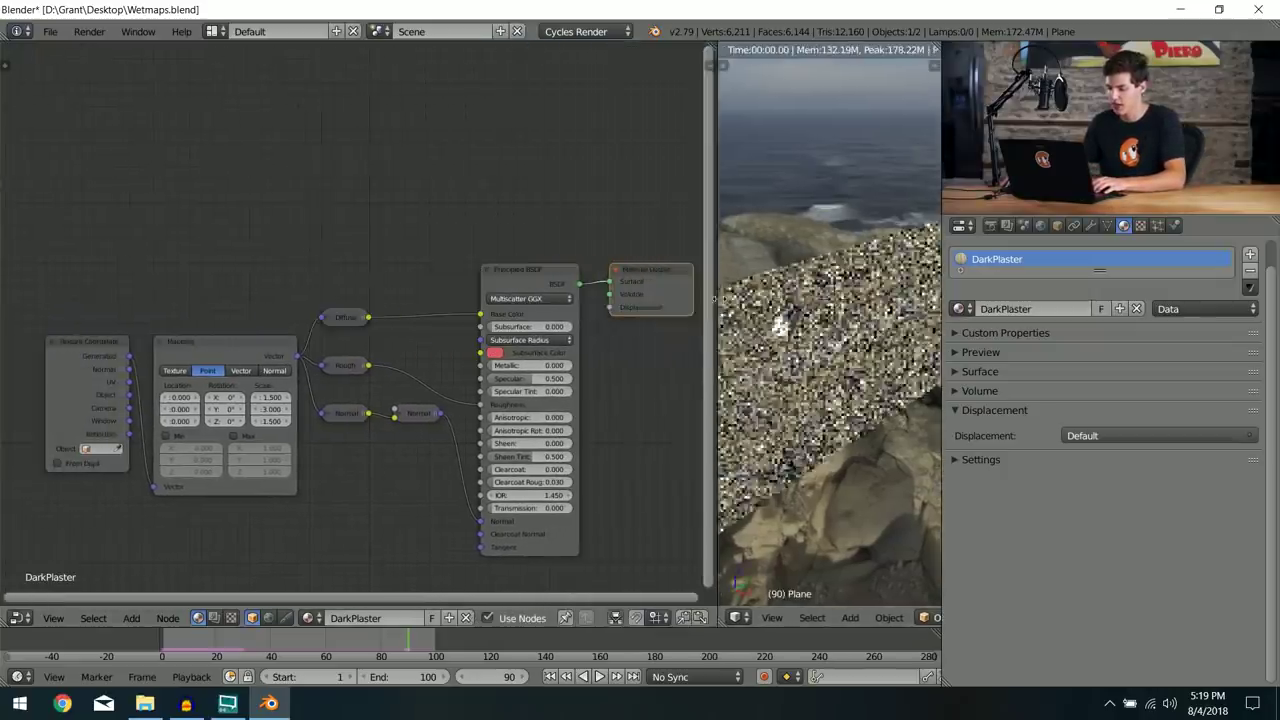
scroll(245, 340, "up", 3)
key("shift+a")
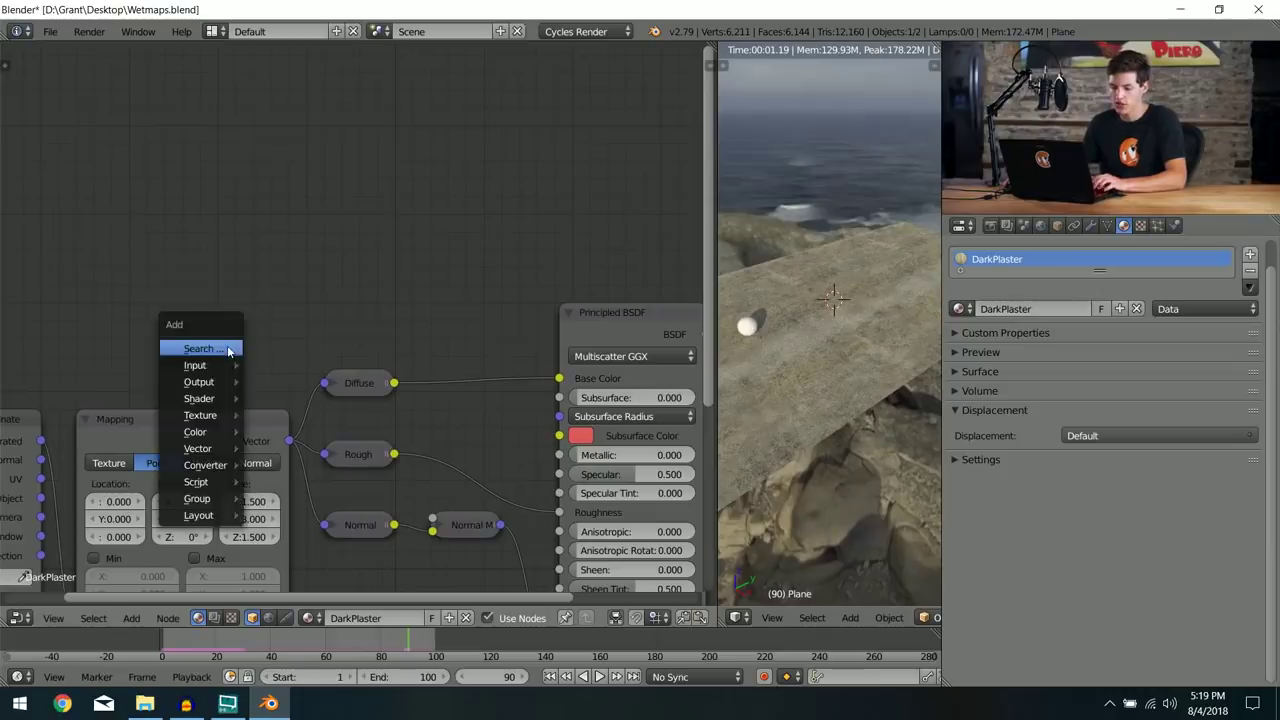
mouse_move(212, 415)
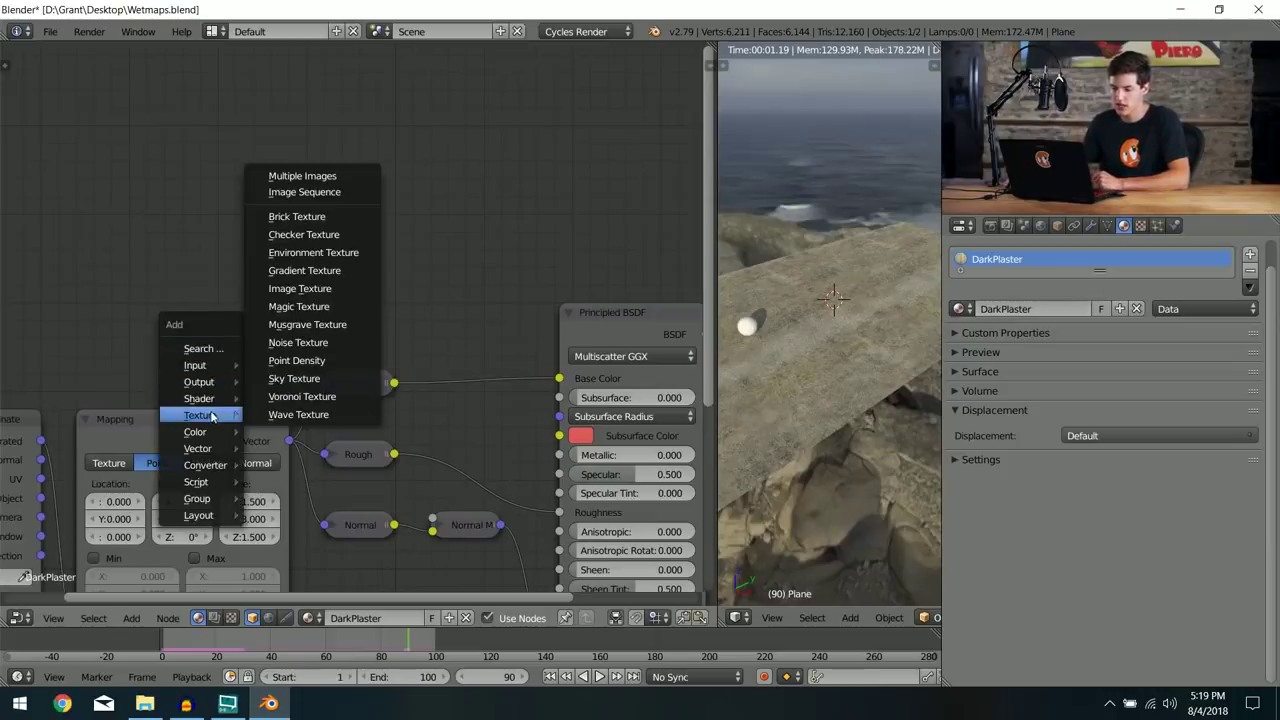
left_click(318, 289)
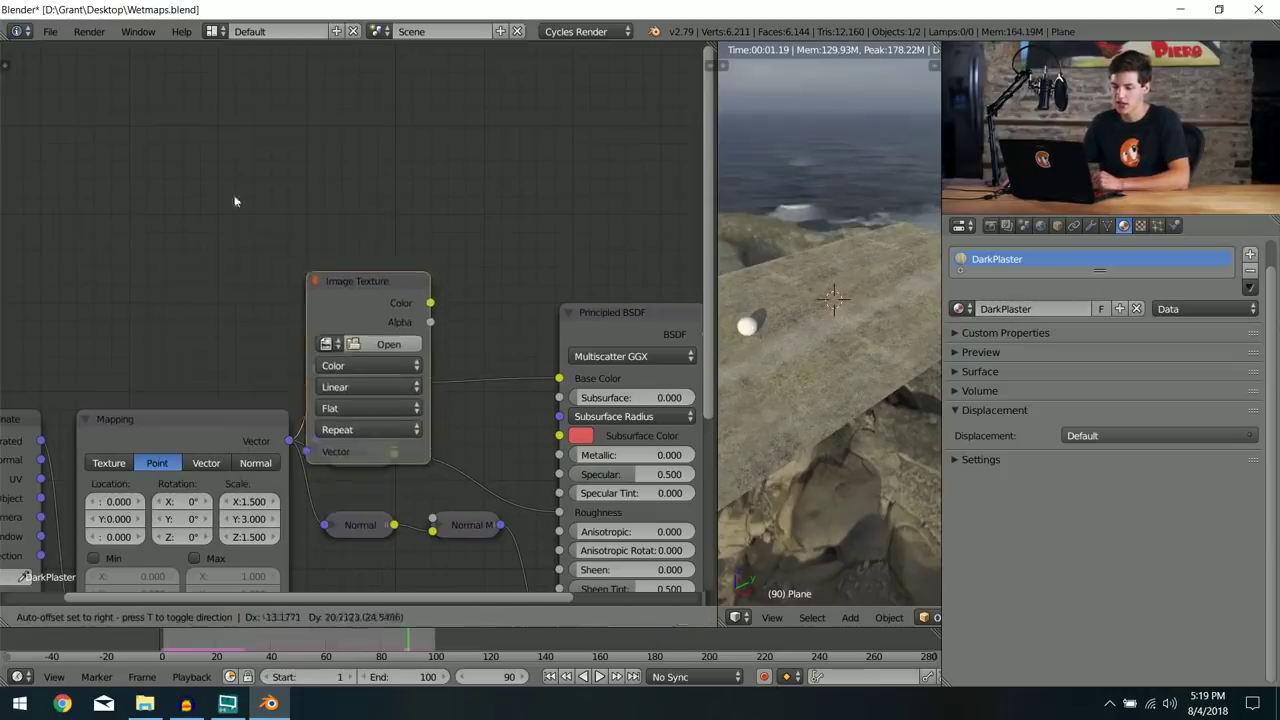
left_click(257, 128)
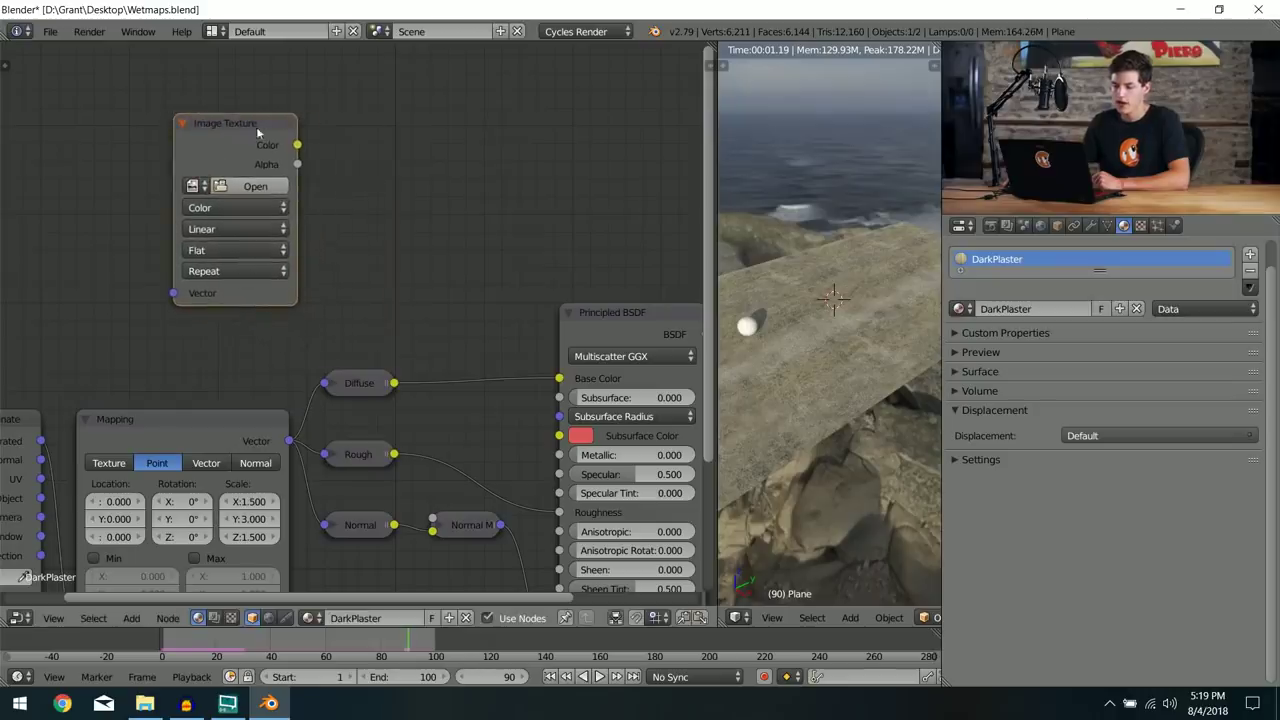
Step: Load all the PNG frames from the wetmap folder into the new Image Texture node as an image sequence
left_click(253, 187)
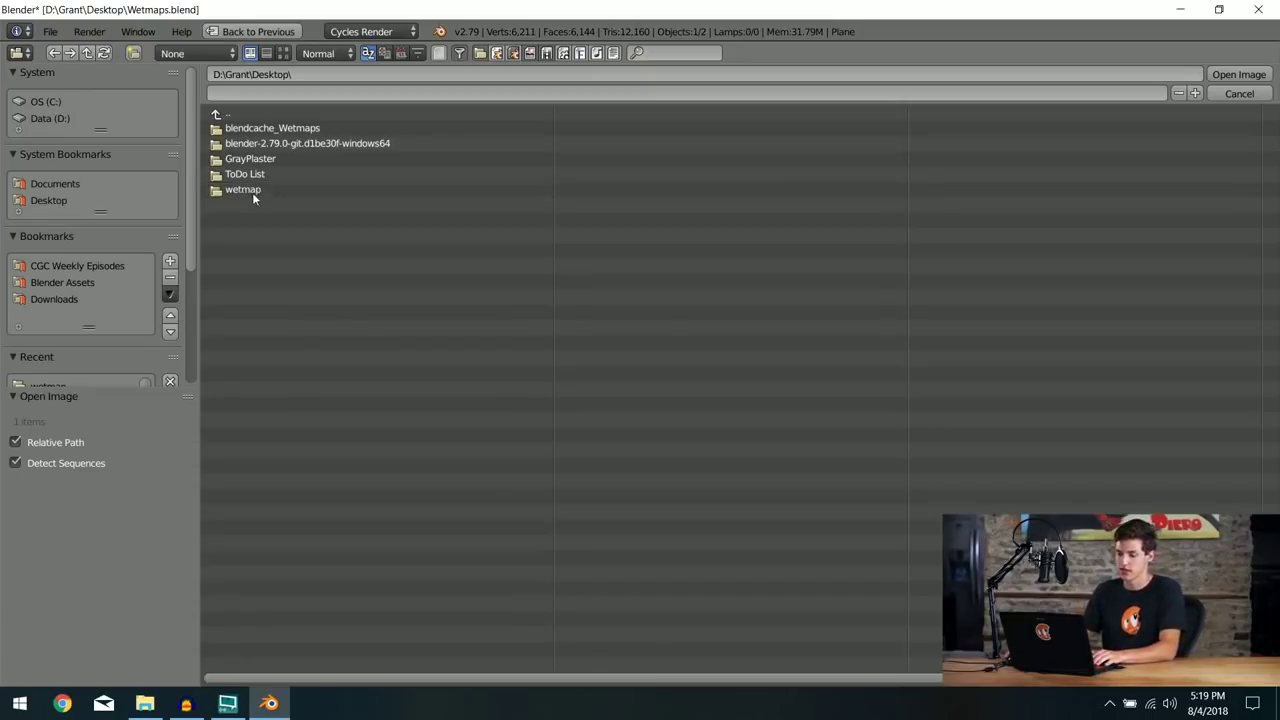
left_click(253, 192)
left_click(237, 159)
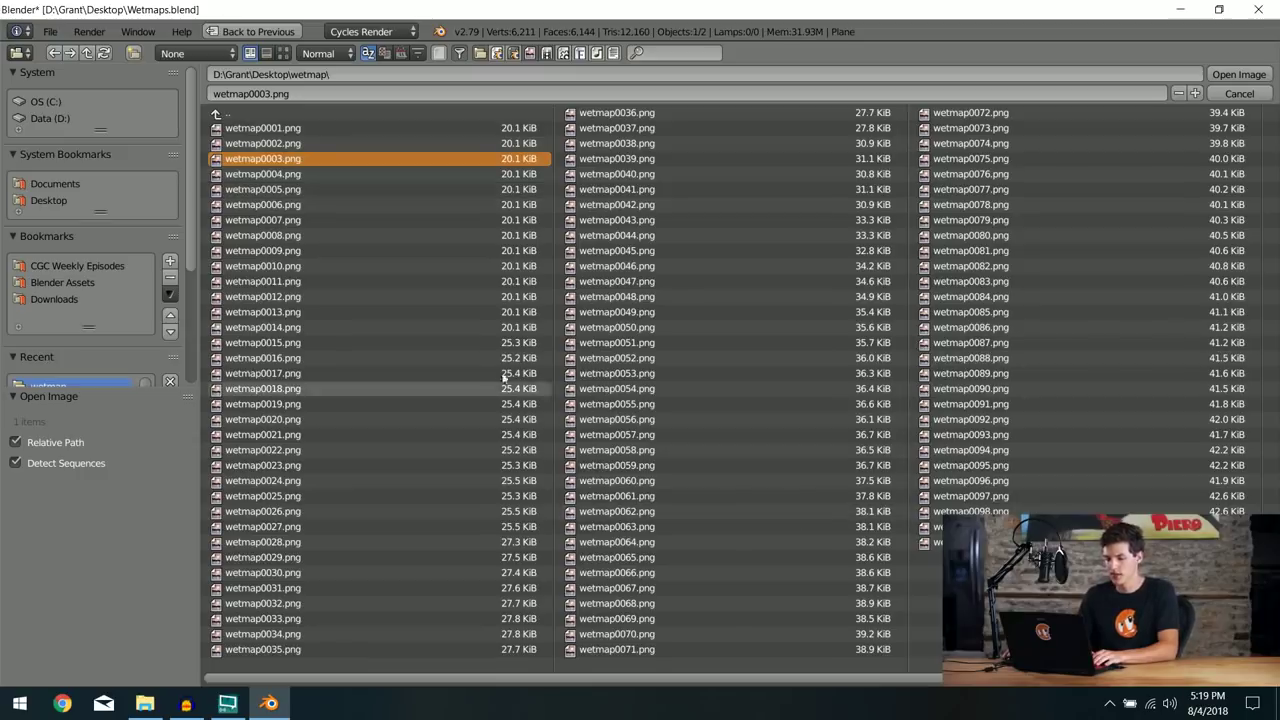
key("a")
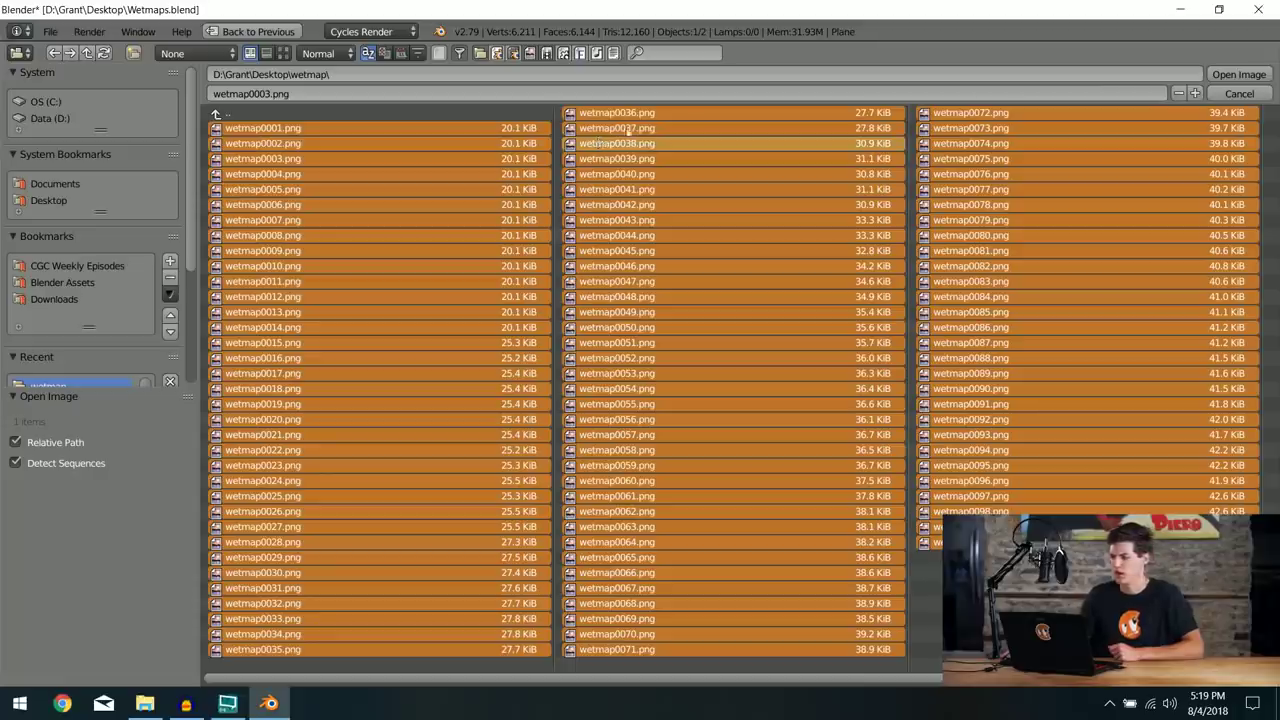
left_click(1232, 74)
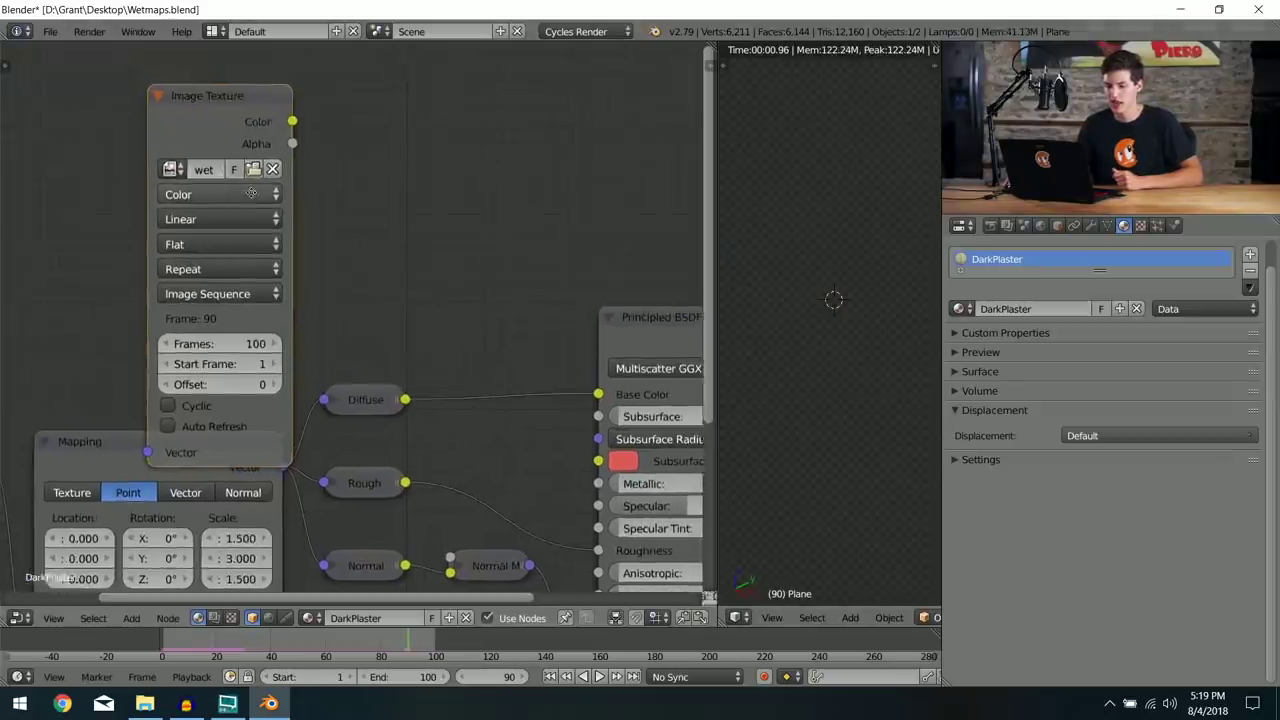
Step: Reposition the wetmap Image Texture node above the Mapping node and enable Auto Refresh on it
middle_click_drag(251, 193, 303, 252)
left_click_drag(275, 192, 262, 139)
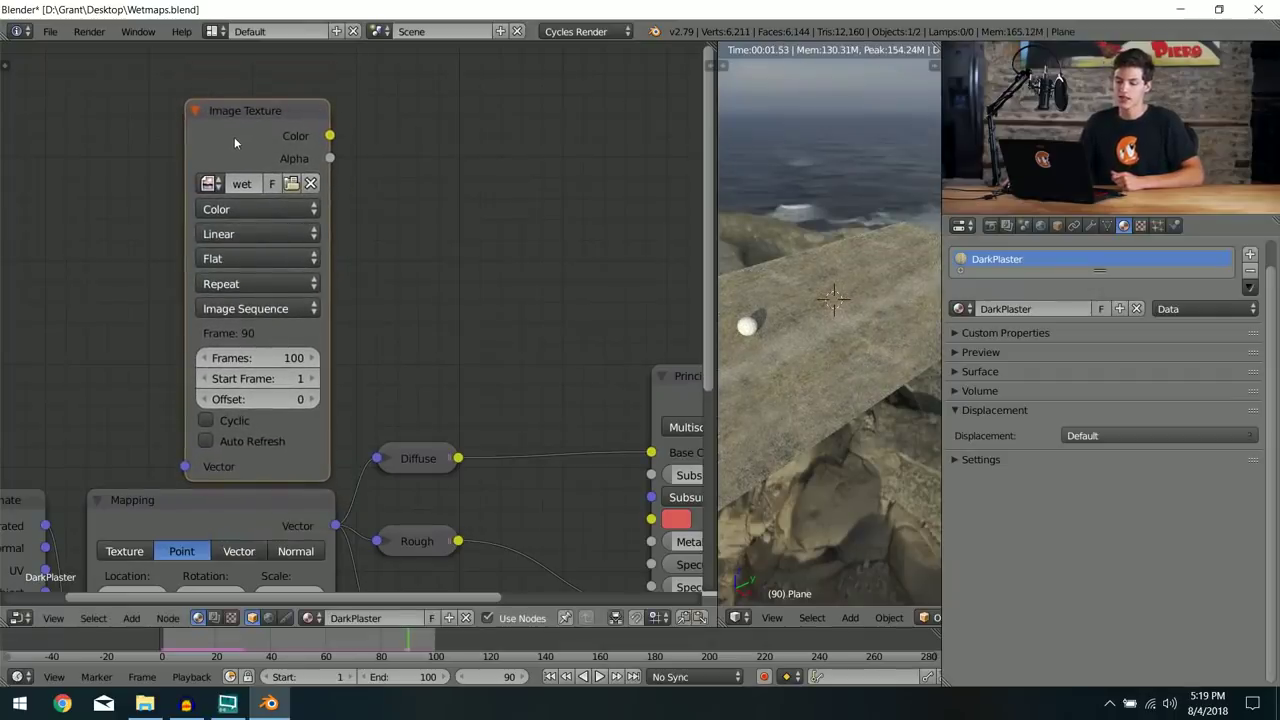
left_click(207, 441)
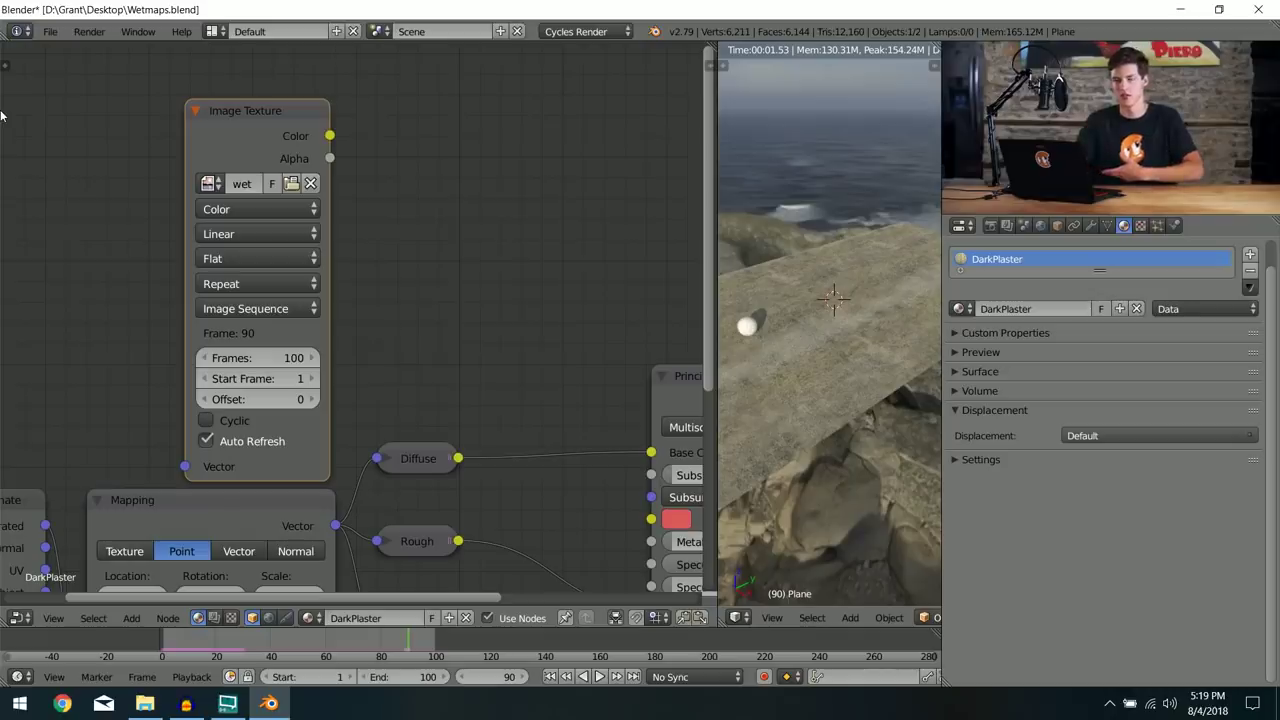
Step: Connect the wetmap Image Texture's Color output to the Principled BSDF's Base Color in place of the Diffuse texture
scroll(189, 244, "down", 4)
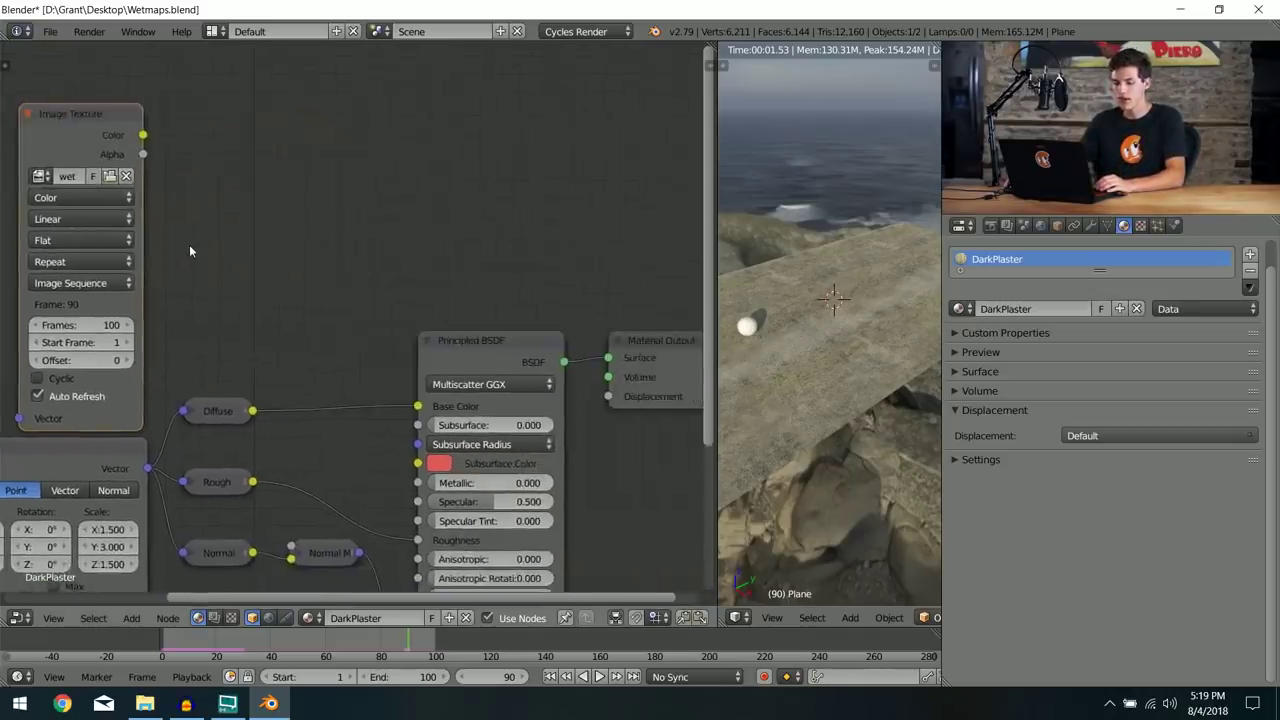
middle_click_drag(215, 190, 252, 197)
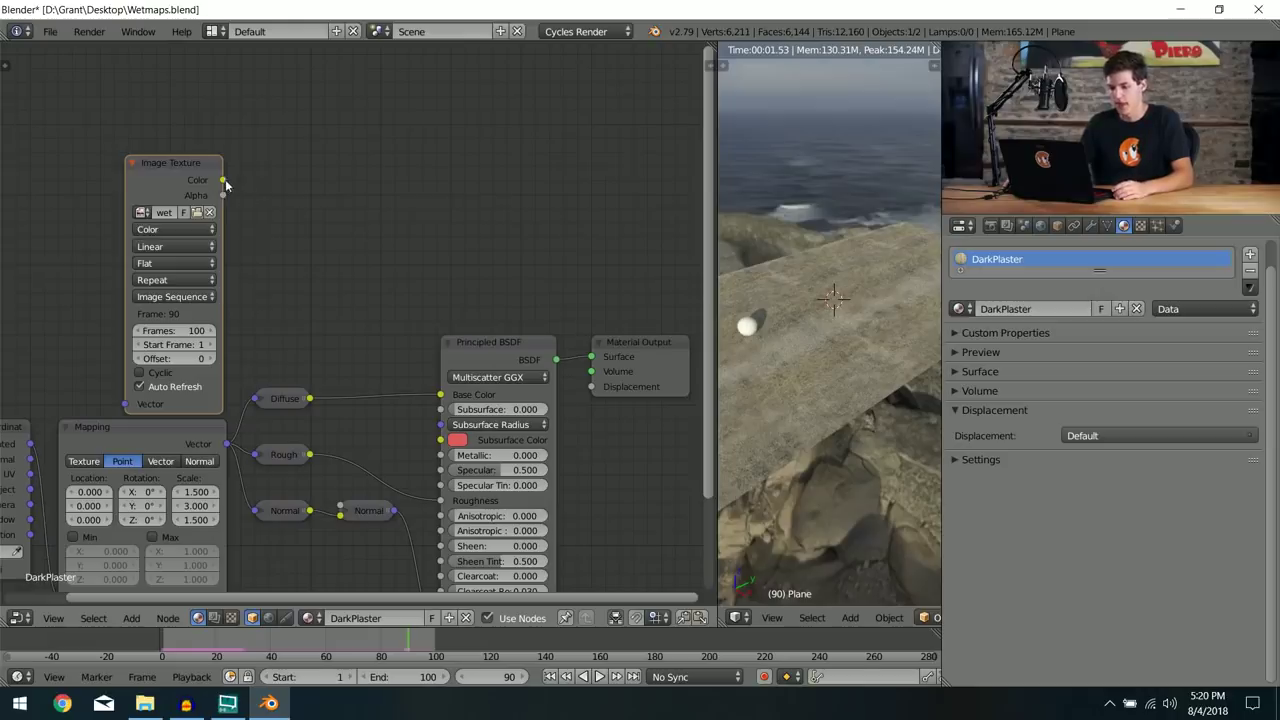
left_click_drag(225, 181, 291, 183)
left_click_drag(261, 206, 443, 397)
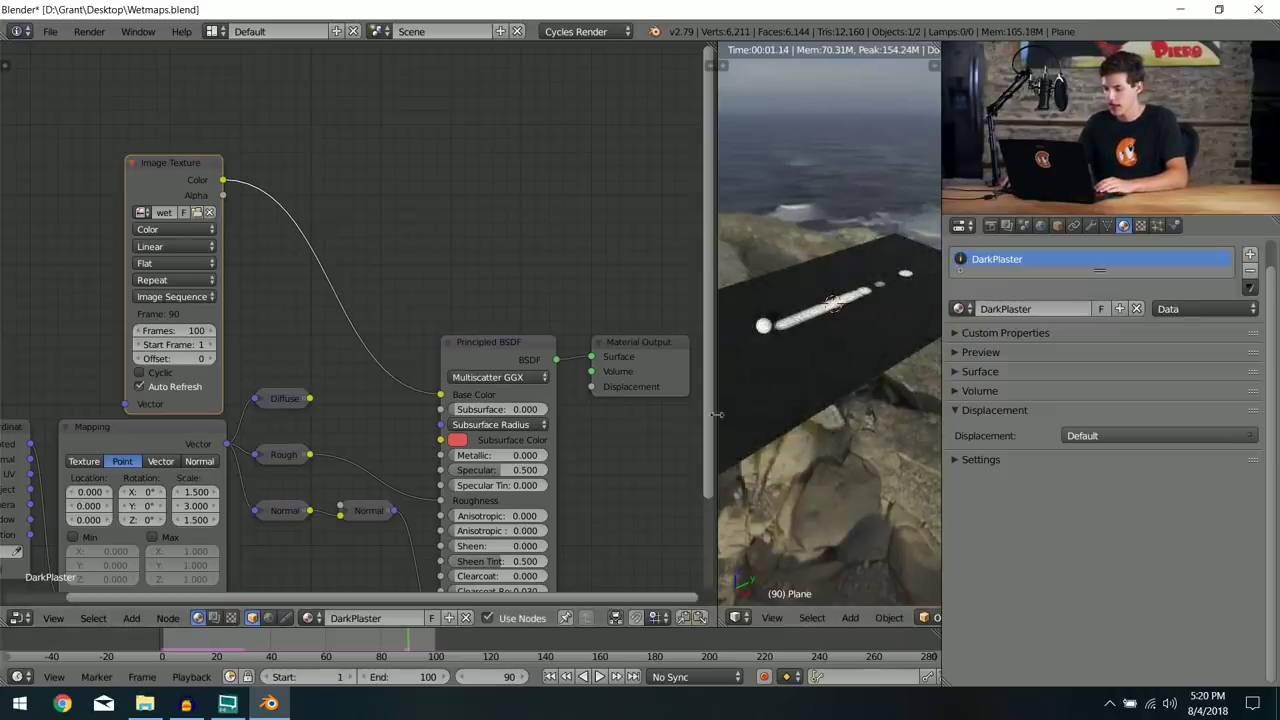
Step: Widen the 3D viewport, go to frame 85 and examine the painted trail up close around the sphere
left_click_drag(714, 420, 580, 420)
middle_click_drag(785, 370, 685, 380)
mouse_move(394, 651)
left_mouse_down()
mouse_move(323, 652)
mouse_move(394, 646)
left_mouse_up()
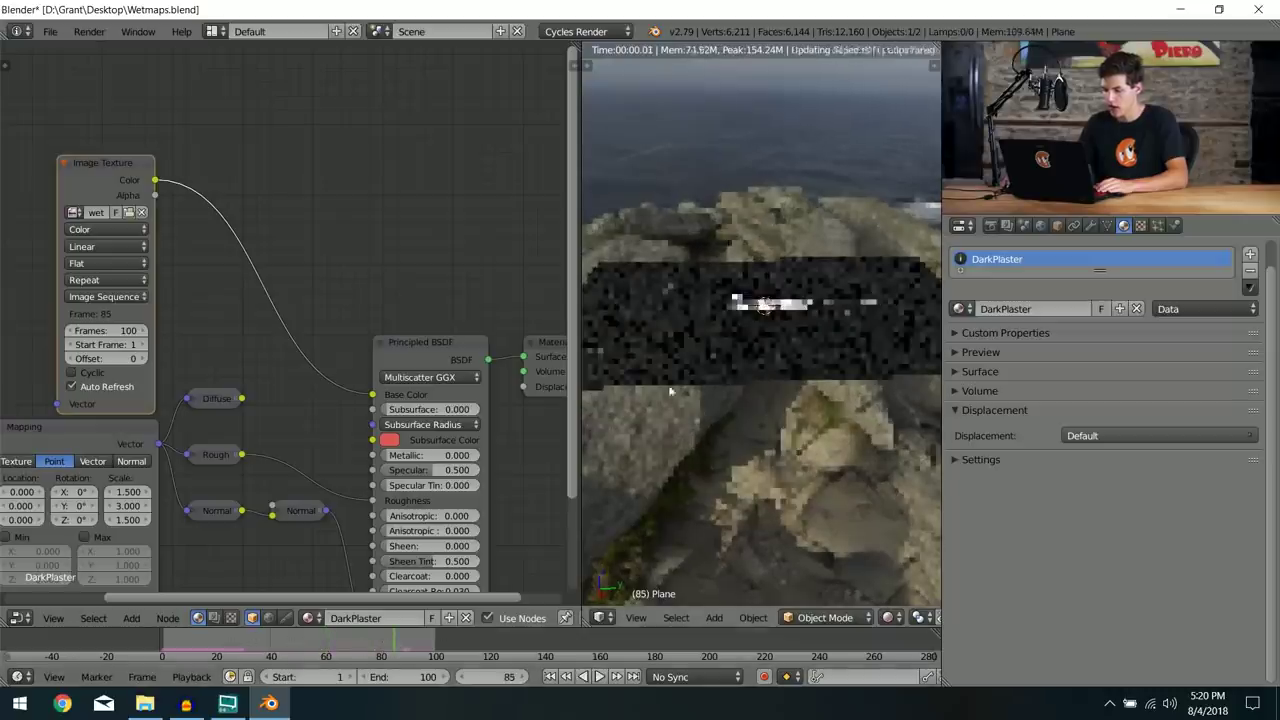
middle_click_drag(670, 391, 776, 292)
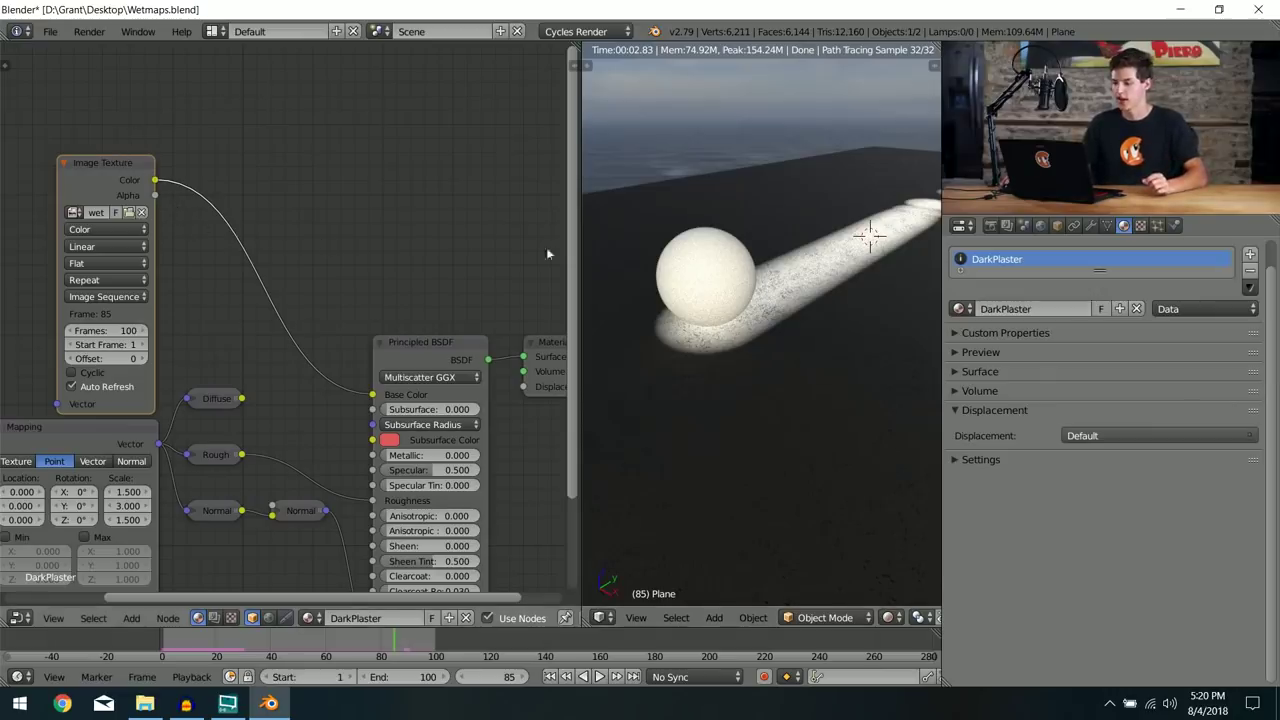
Step: Set the sphere's Dynamic Paint brush paint distance to 0.02
left_click(1177, 226)
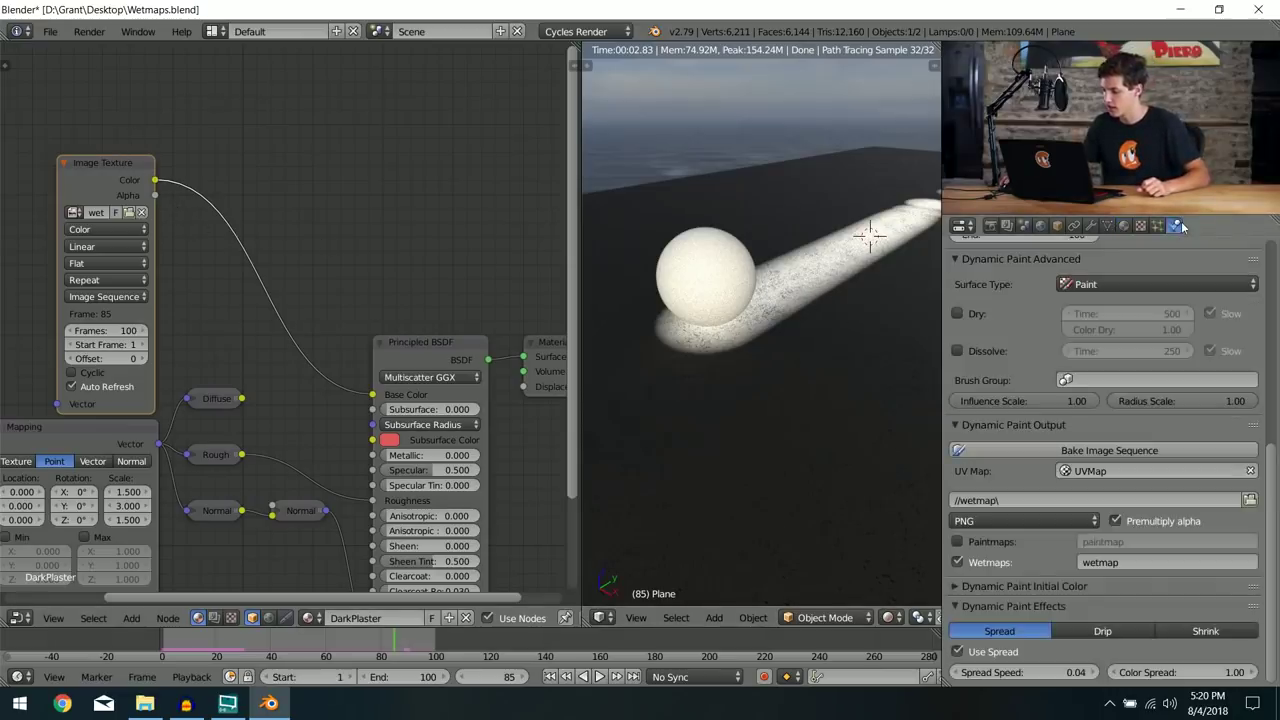
scroll(1082, 514, "up", 4)
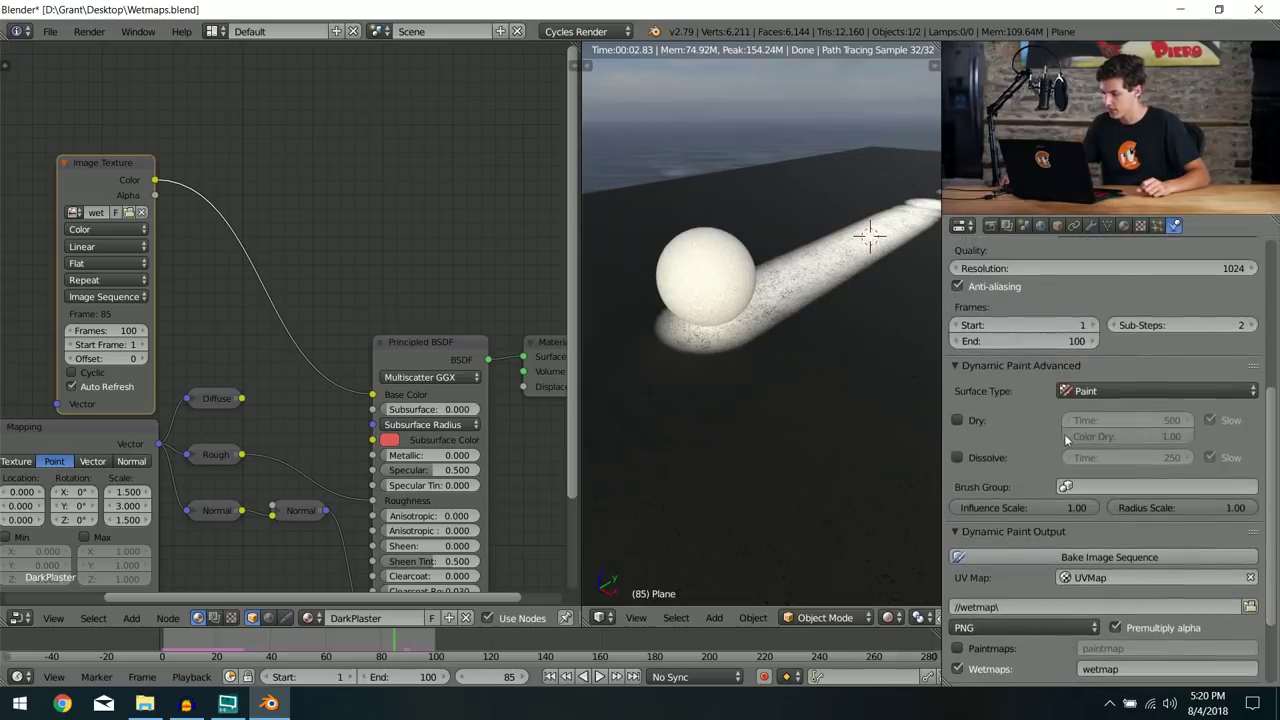
right_click(726, 274)
left_click(1129, 296)
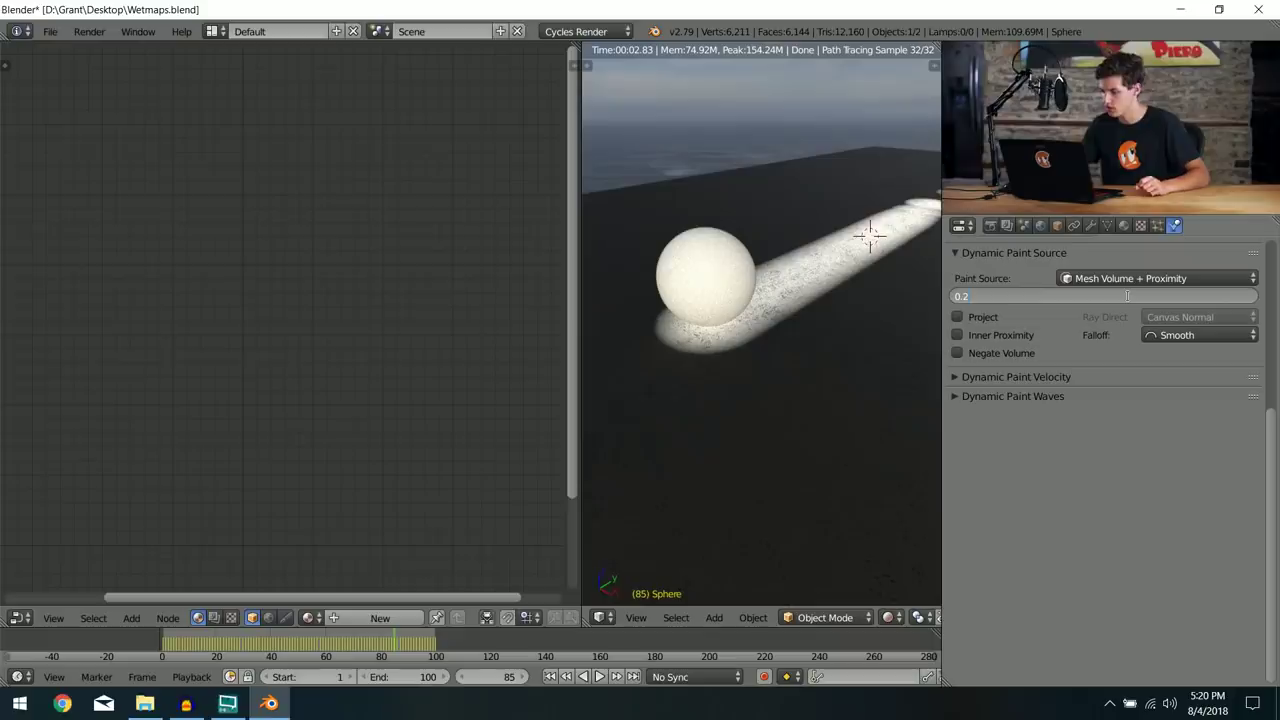
type("0.02")
key("Return")
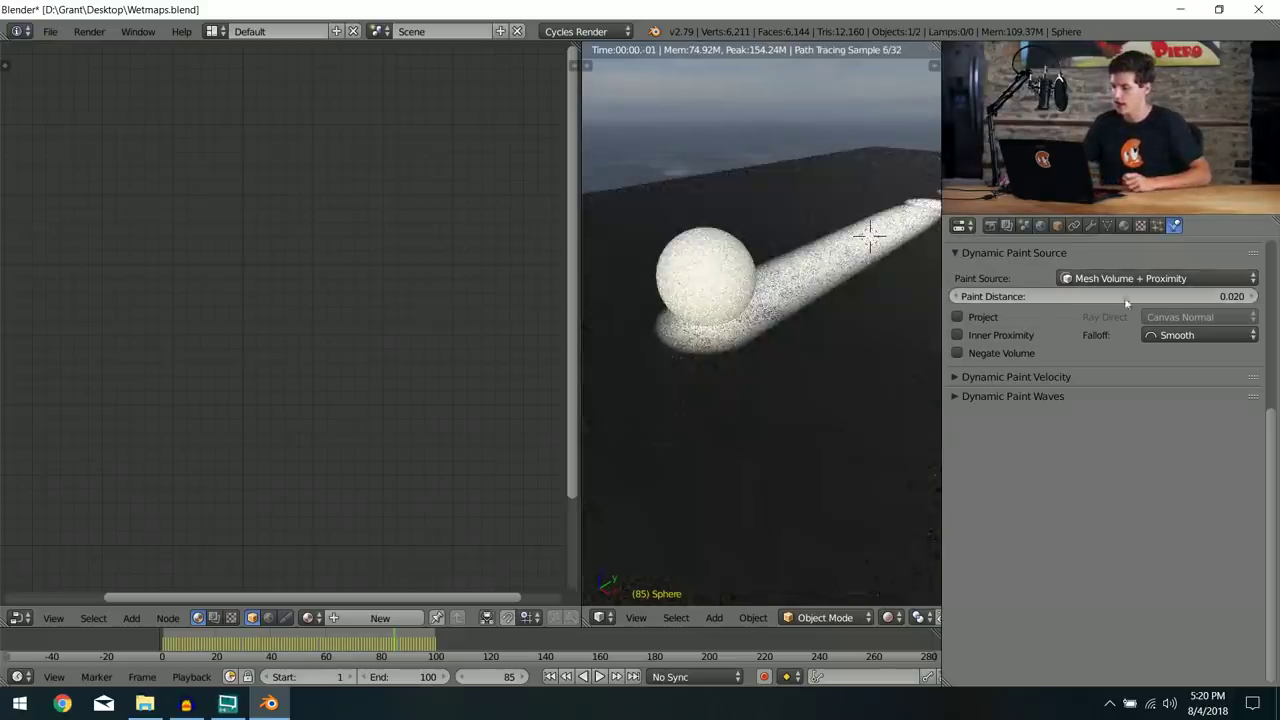
Step: Rebake the image sequence from the plane's Dynamic Paint canvas
scroll(1018, 279, "up", 2)
right_click(787, 303)
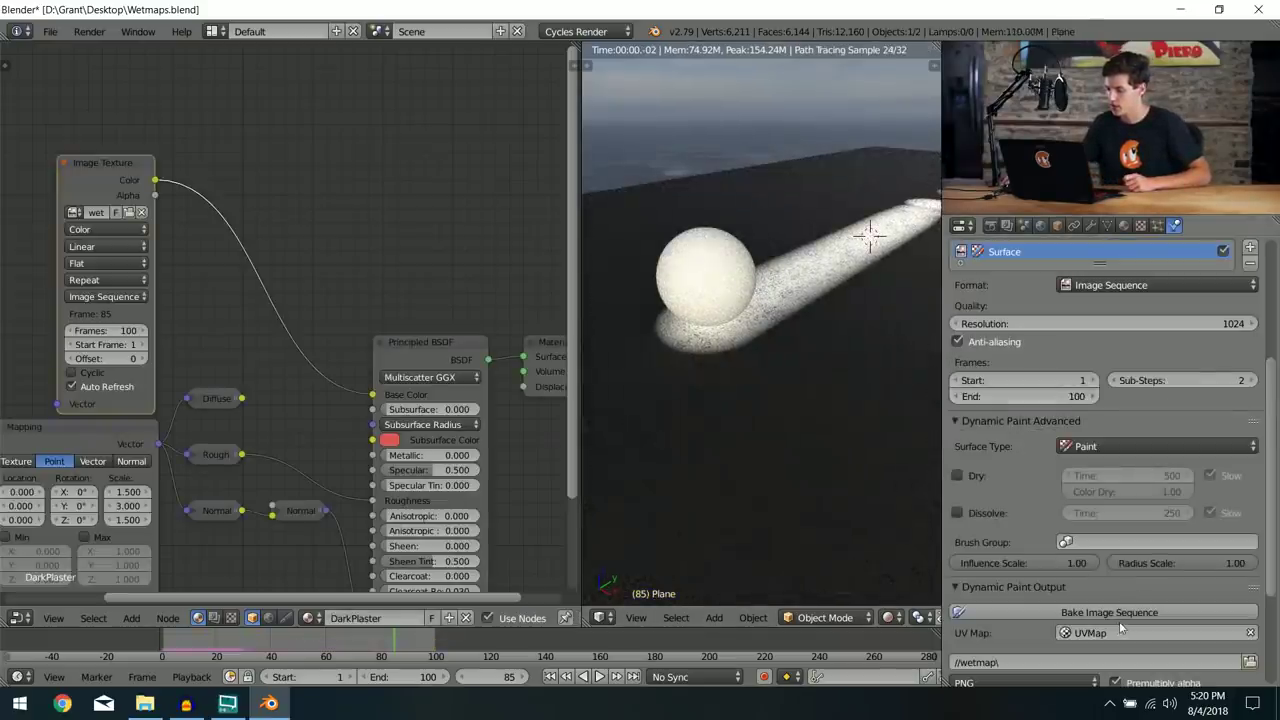
left_click(1115, 613)
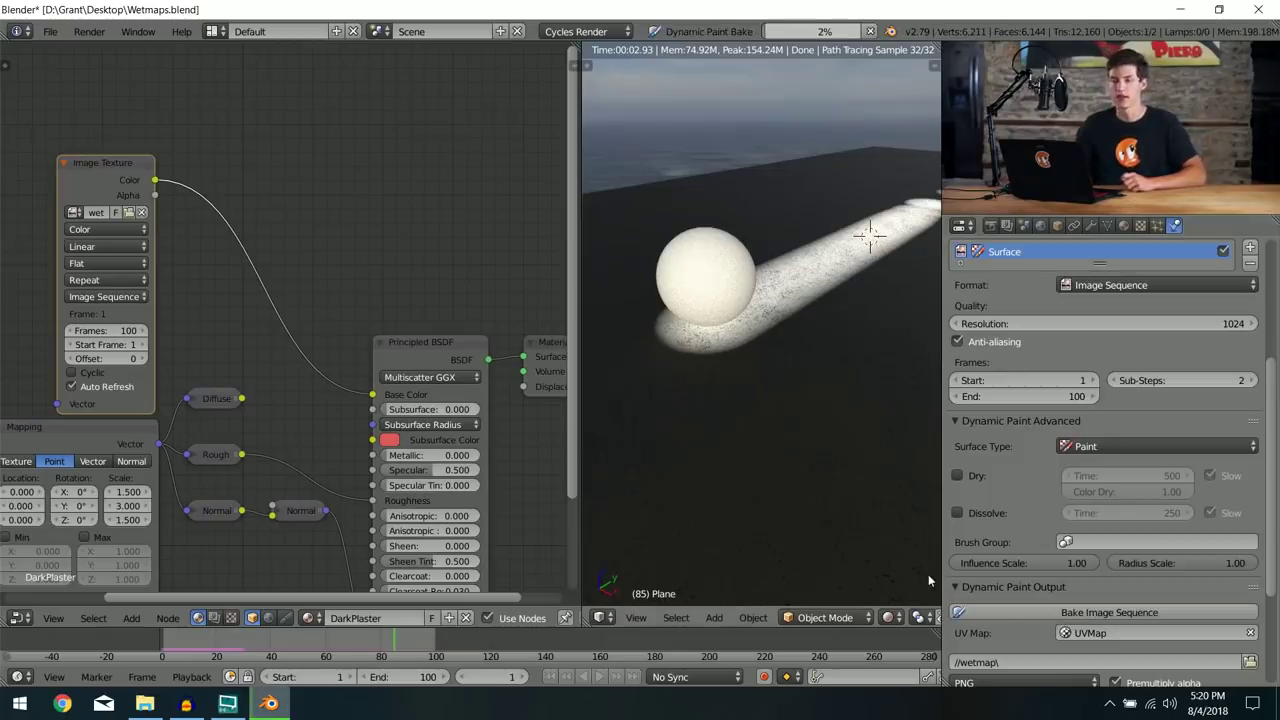
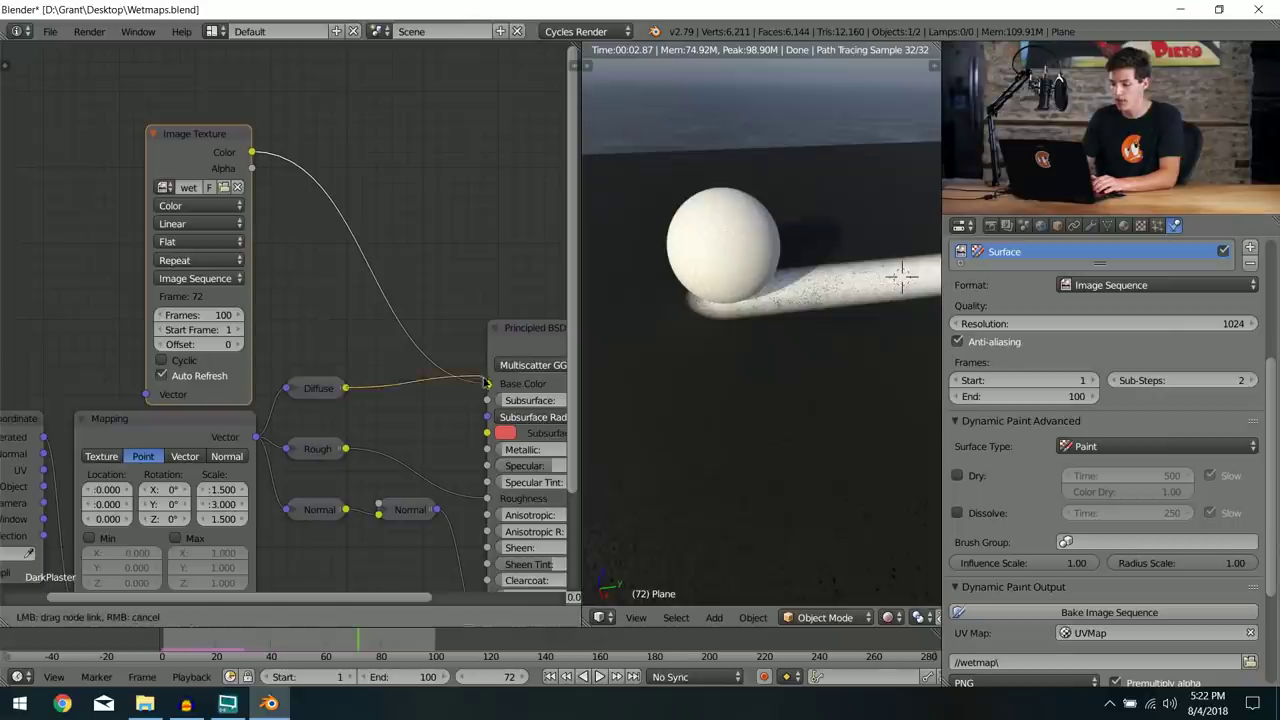
Step: Reconnect the Diffuse texture to Base Color and move the wetmap Image Texture node above the Texture Coordinate node
scroll(300, 290, "down", 3)
scroll(293, 255, "up", 4)
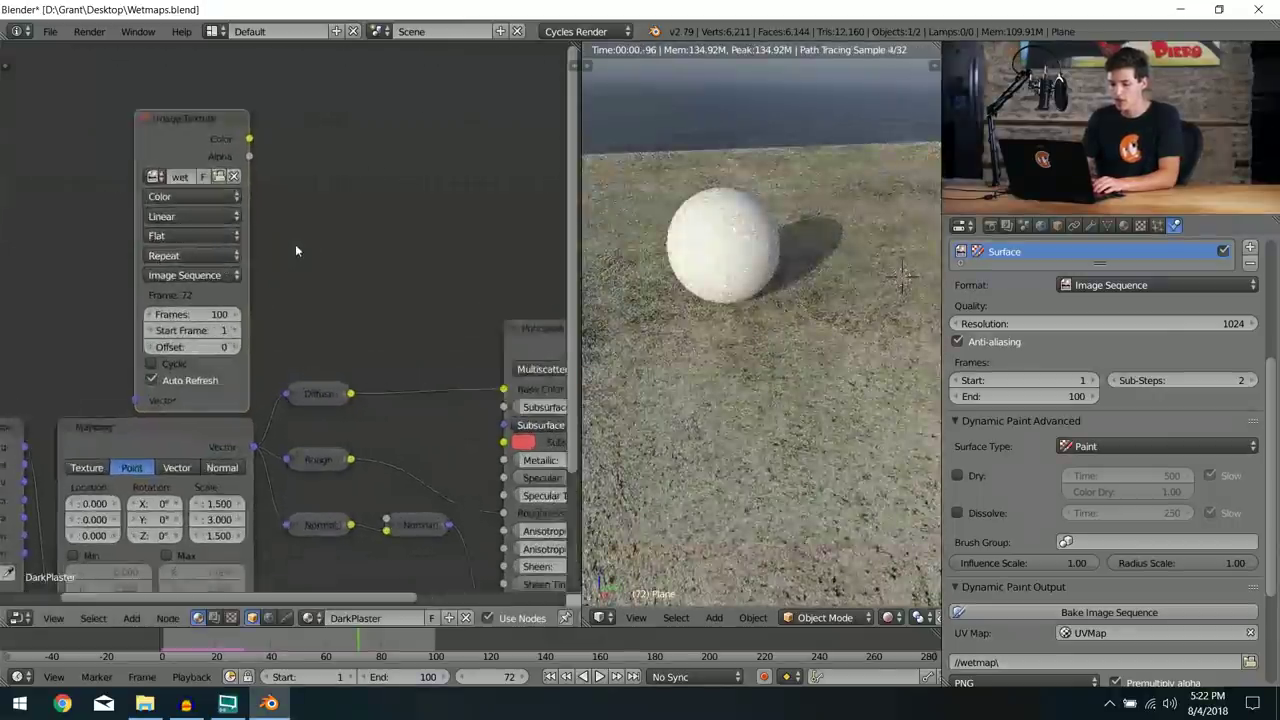
middle_click_drag(266, 162, 362, 152)
left_click_drag(280, 146, 80, 121)
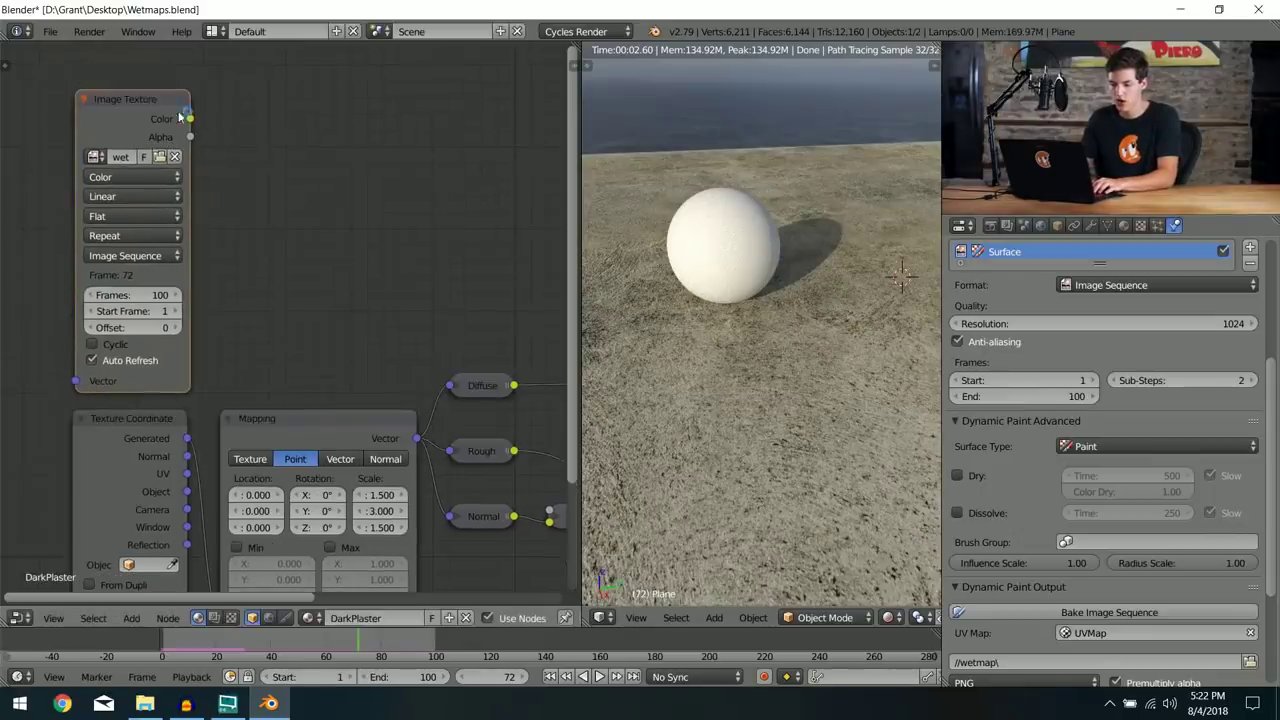
Step: Add a ColorRamp node beside the wetmap Image Texture node, above the Mapping node
middle_click_drag(224, 134, 185, 164)
key("shift+a")
mouse_move(161, 217)
left_click(248, 232)
left_click(223, 67)
scroll(273, 92, "down", 2)
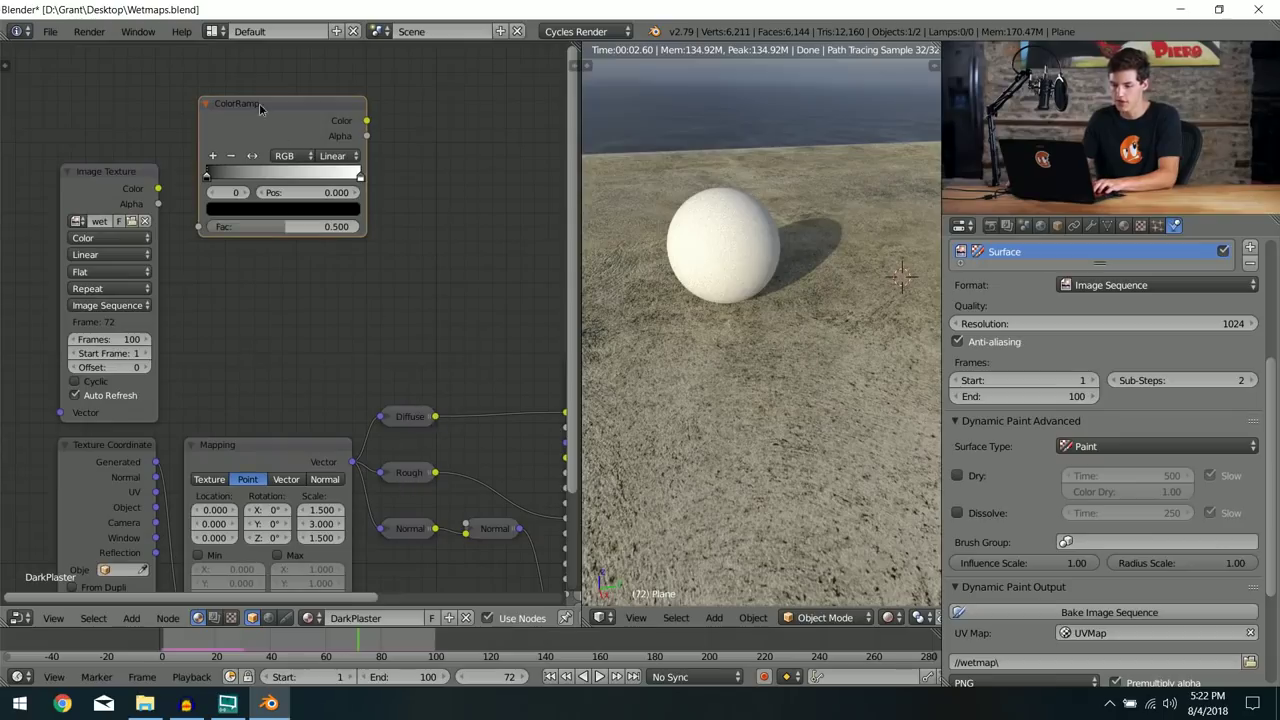
Step: Duplicate the ColorRamp node below the original and feed the wetmap image's Color into the Fac input of both ramps
key("shift+d")
left_click(259, 252)
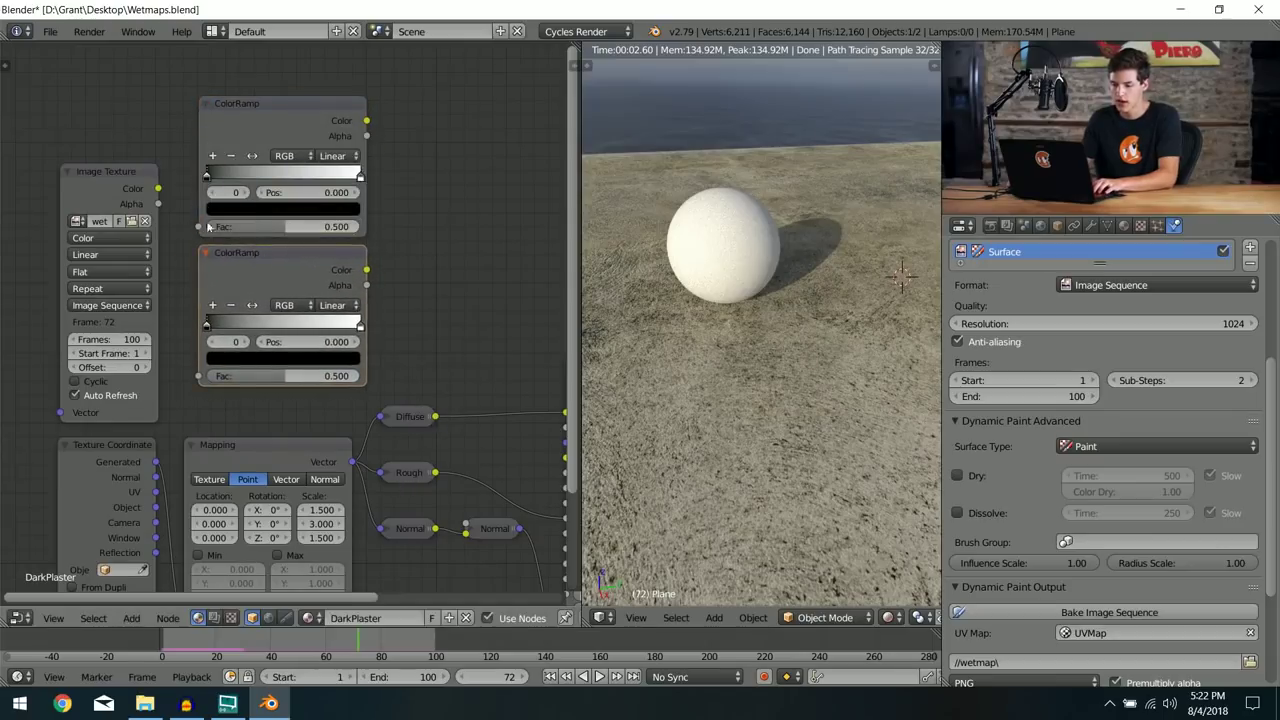
left_click_drag(158, 188, 210, 178)
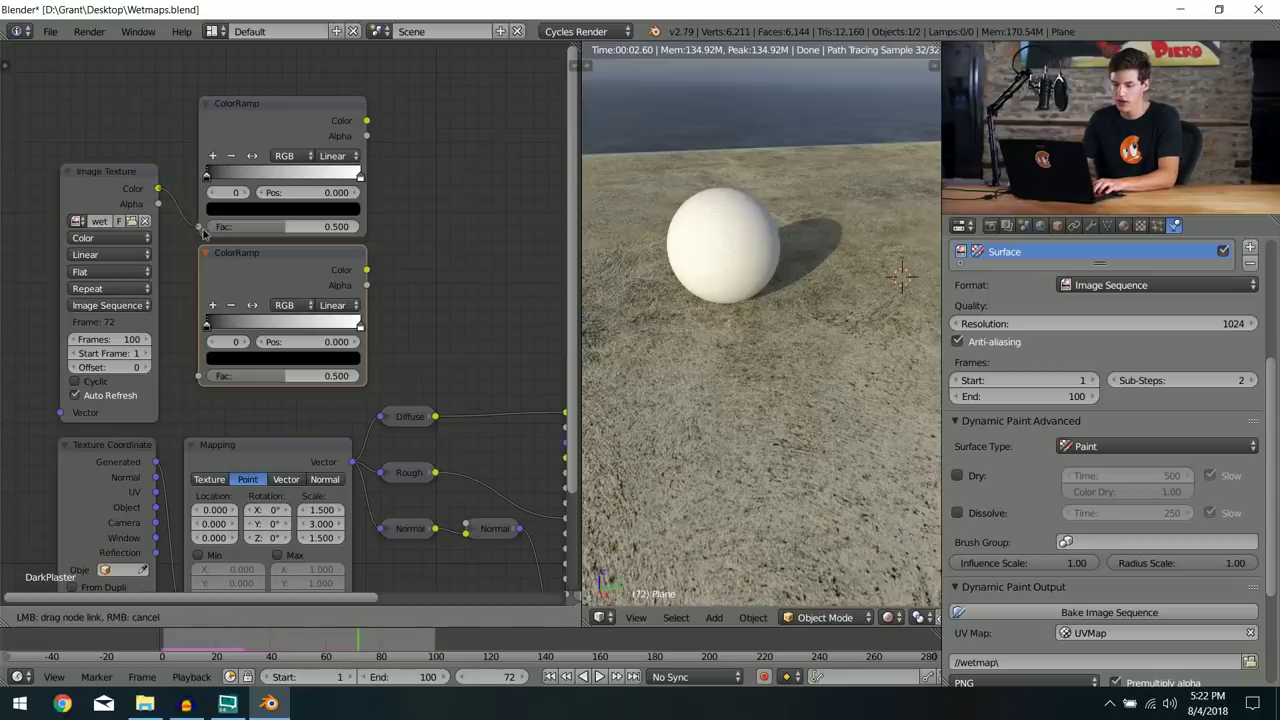
left_click_drag(202, 230, 200, 227)
left_click_drag(158, 188, 190, 320)
left_click_drag(196, 377, 198, 376)
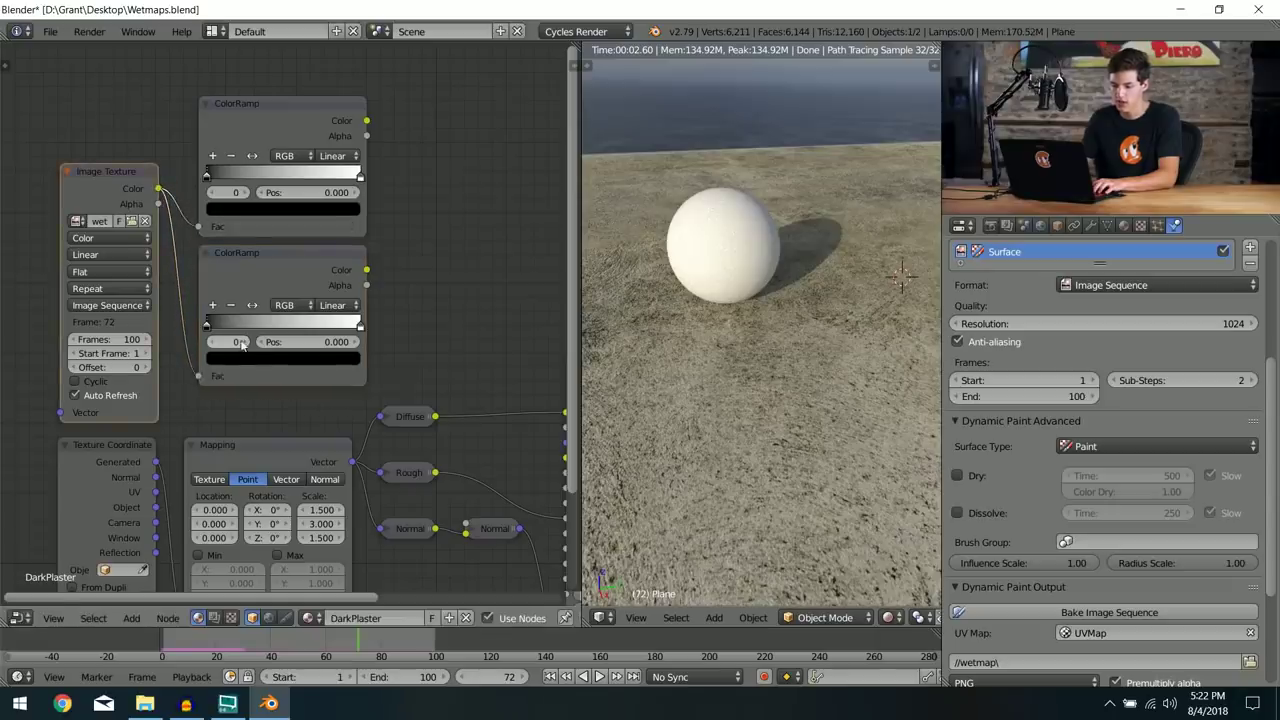
Step: Insert a Hue Saturation Value node on the link between the Diffuse texture and the Principled BSDF's Base Color
middle_click_drag(238, 341, 140, 330)
scroll(264, 332, "up", 2)
middle_click_drag(302, 288, 228, 226)
scroll(229, 226, "down", 3)
scroll(245, 230, "up", 3)
left_click(240, 362)
left_click(222, 364)
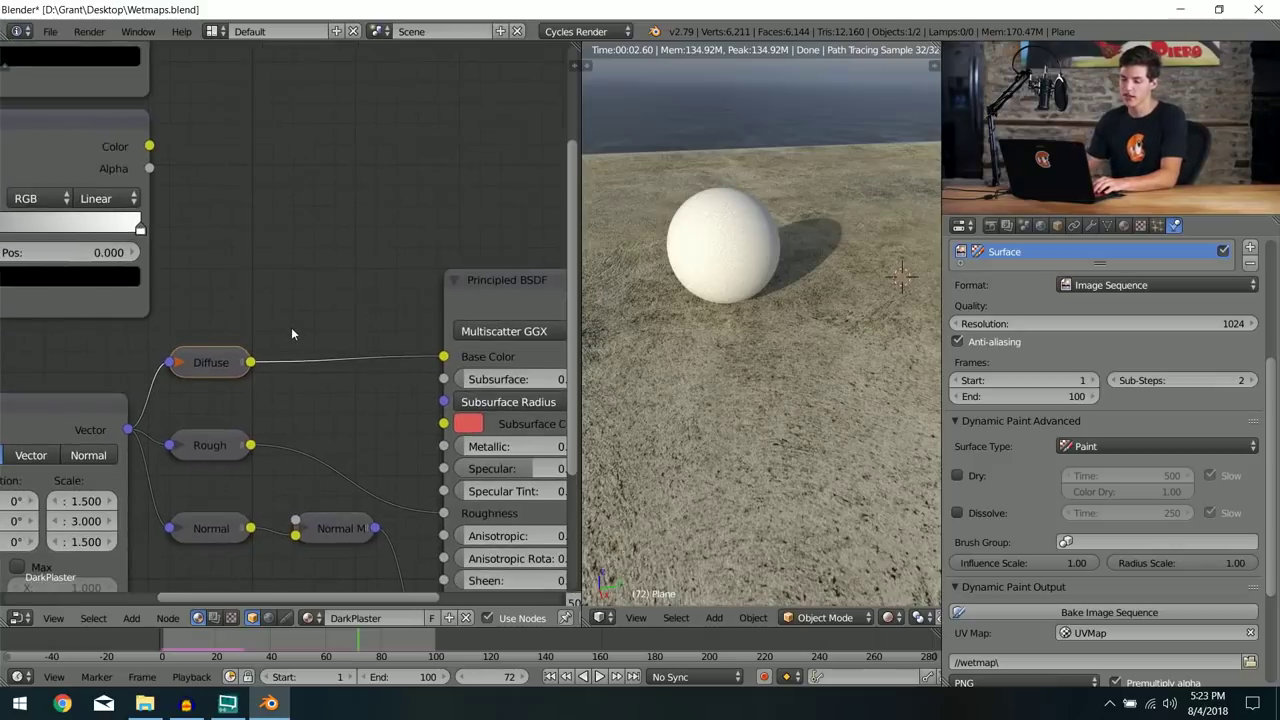
key("shift+a")
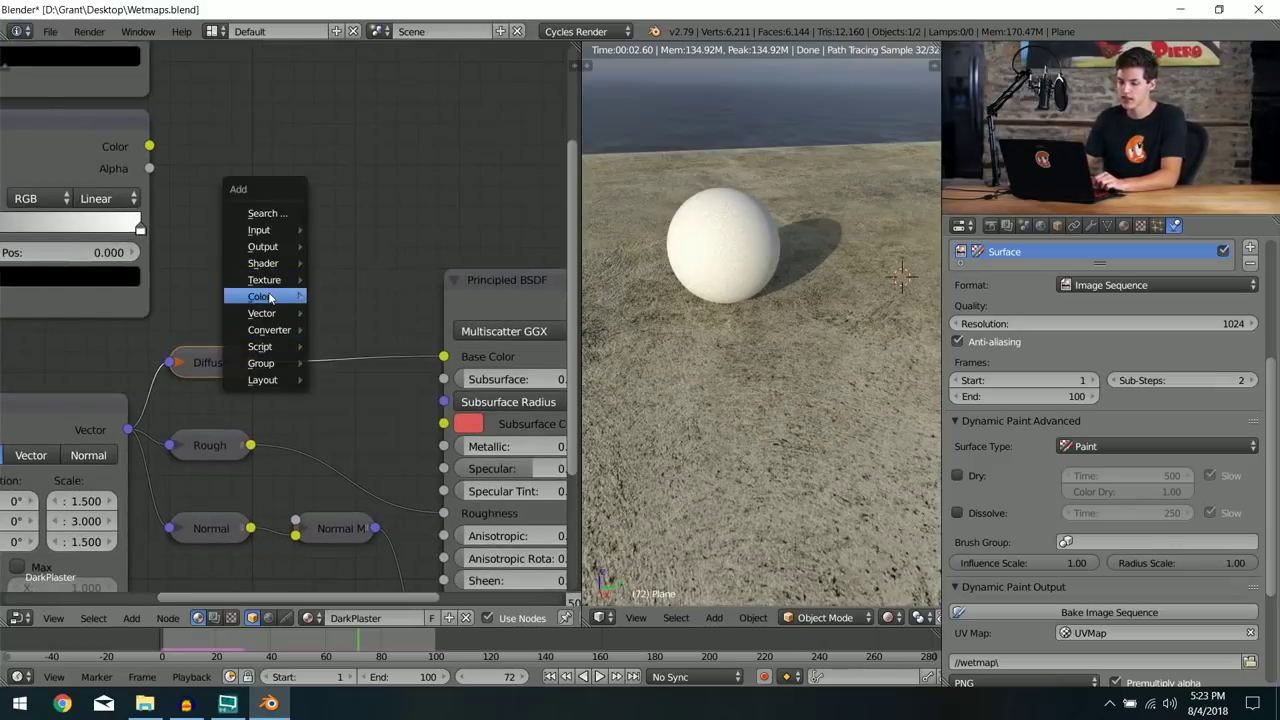
mouse_move(269, 297)
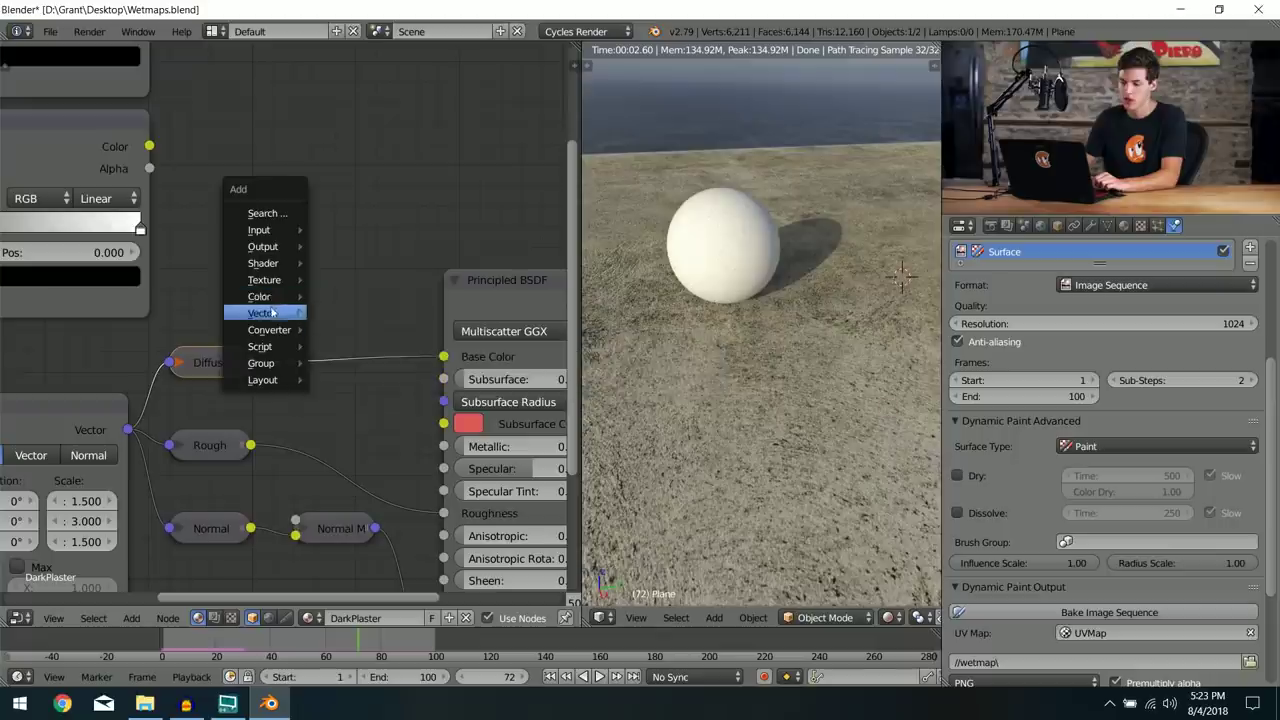
left_click(358, 331)
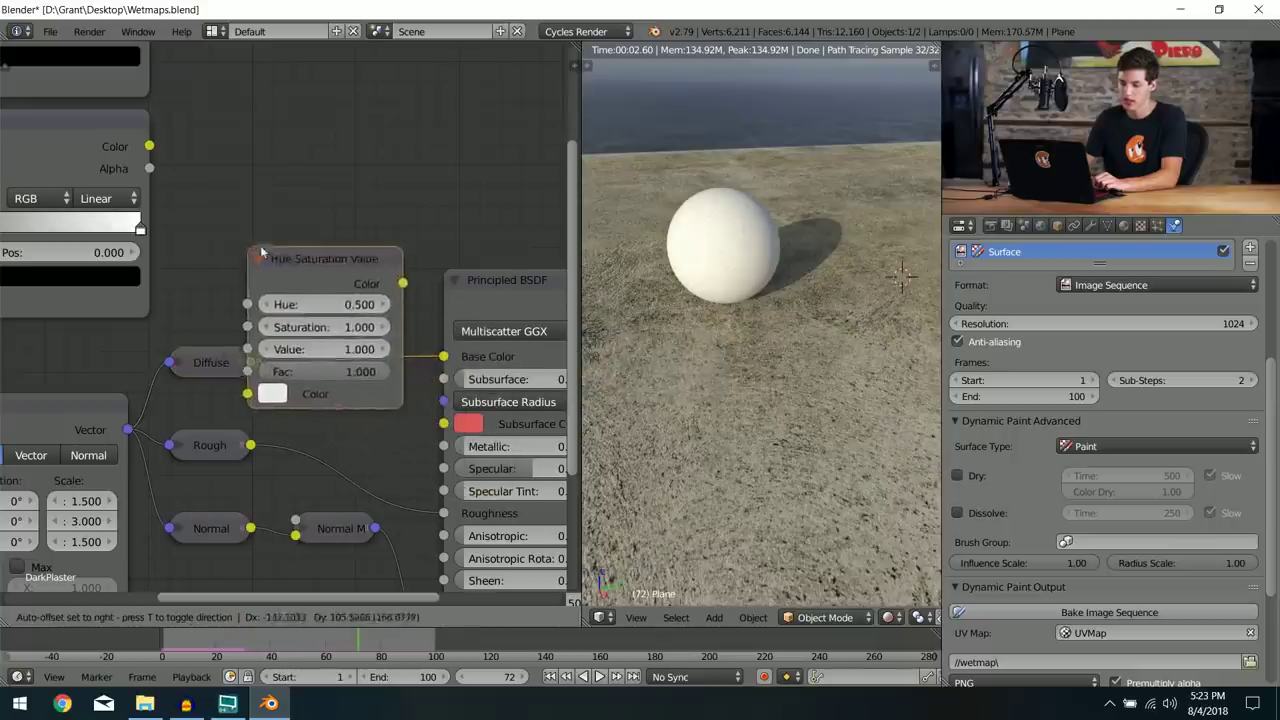
left_click(435, 342)
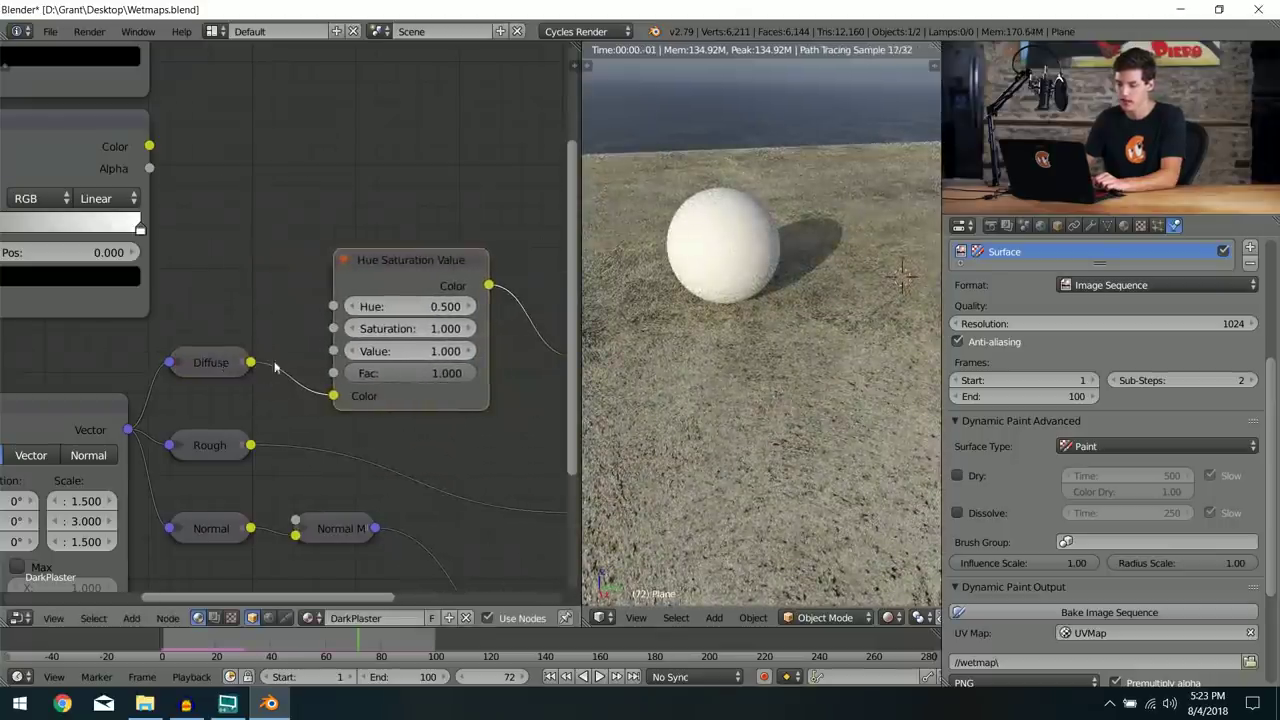
Step: Move the Hue Saturation Value node slightly higher between the Diffuse texture and the Principled BSDF
scroll(275, 367, "down", 1)
left_click(190, 364)
scroll(300, 340, "down", 1)
middle_click_drag(390, 330, 300, 330)
left_click(477, 298)
scroll(366, 404, "up", 3)
left_click_drag(311, 282, 317, 235)
scroll(311, 338, "down", 2)
middle_click_drag(322, 336, 353, 391)
scroll(353, 355, "up", 2)
scroll(243, 236, "down", 2)
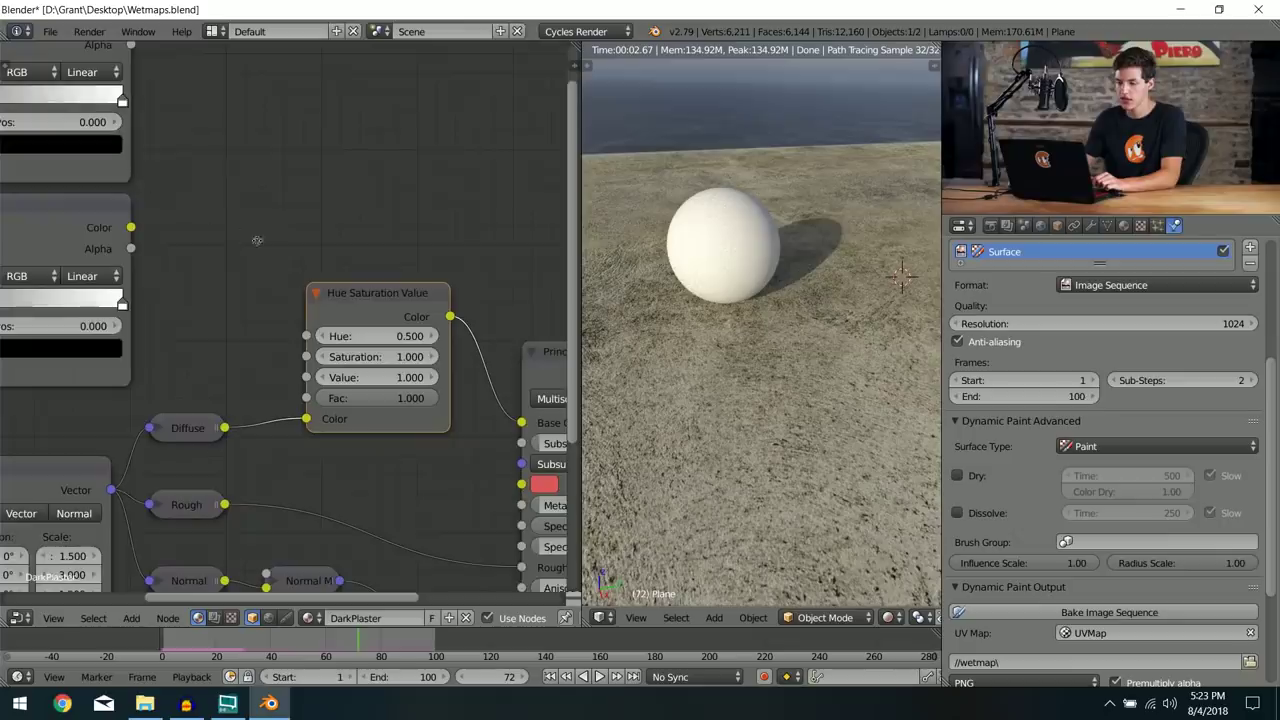
Step: Link the upper ColorRamp's Color output to the Fac input of the Hue Saturation Value node
middle_click_drag(241, 236, 296, 273)
scroll(249, 177, "down", 4)
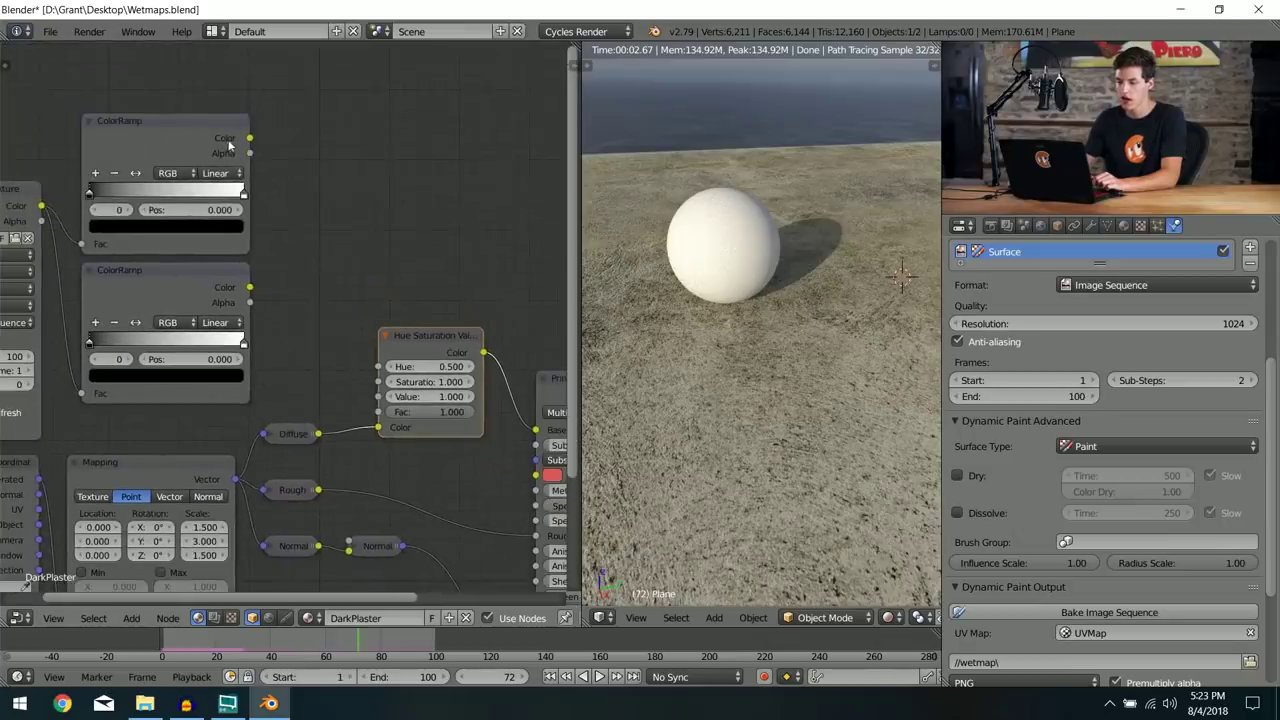
left_click_drag(250, 139, 372, 170)
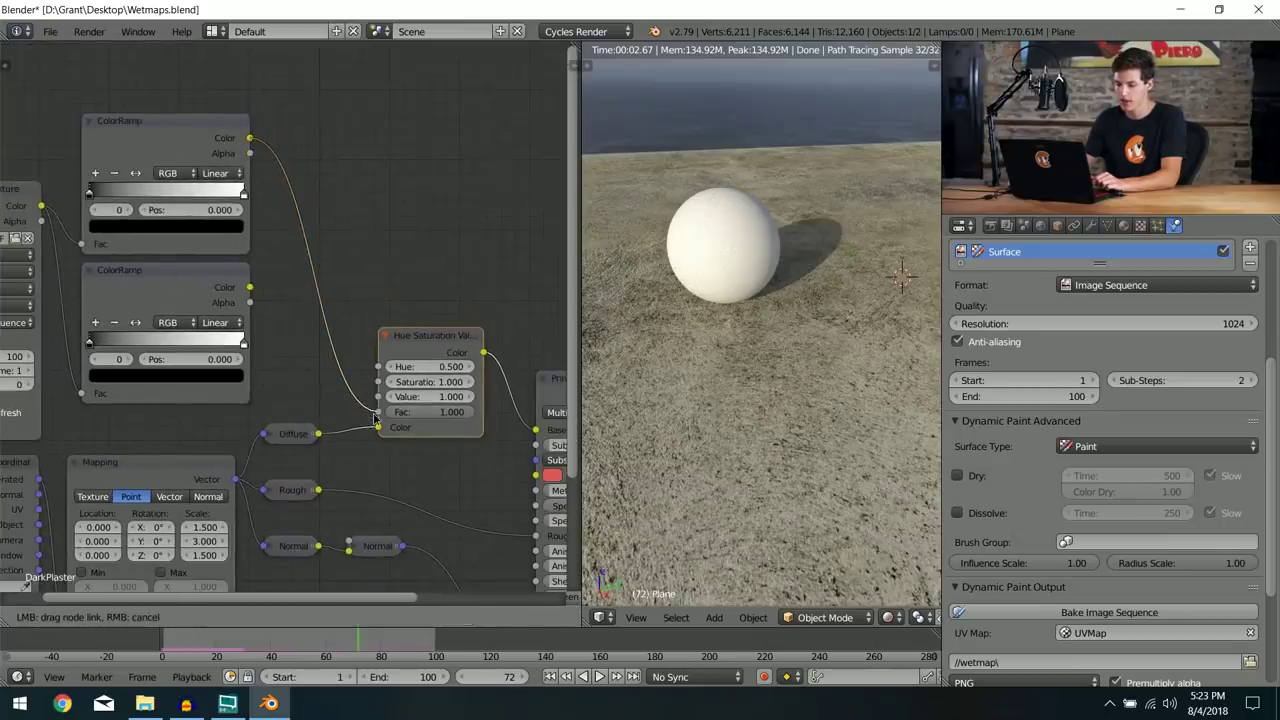
left_click_drag(376, 414, 378, 412)
scroll(413, 383, "up", 2)
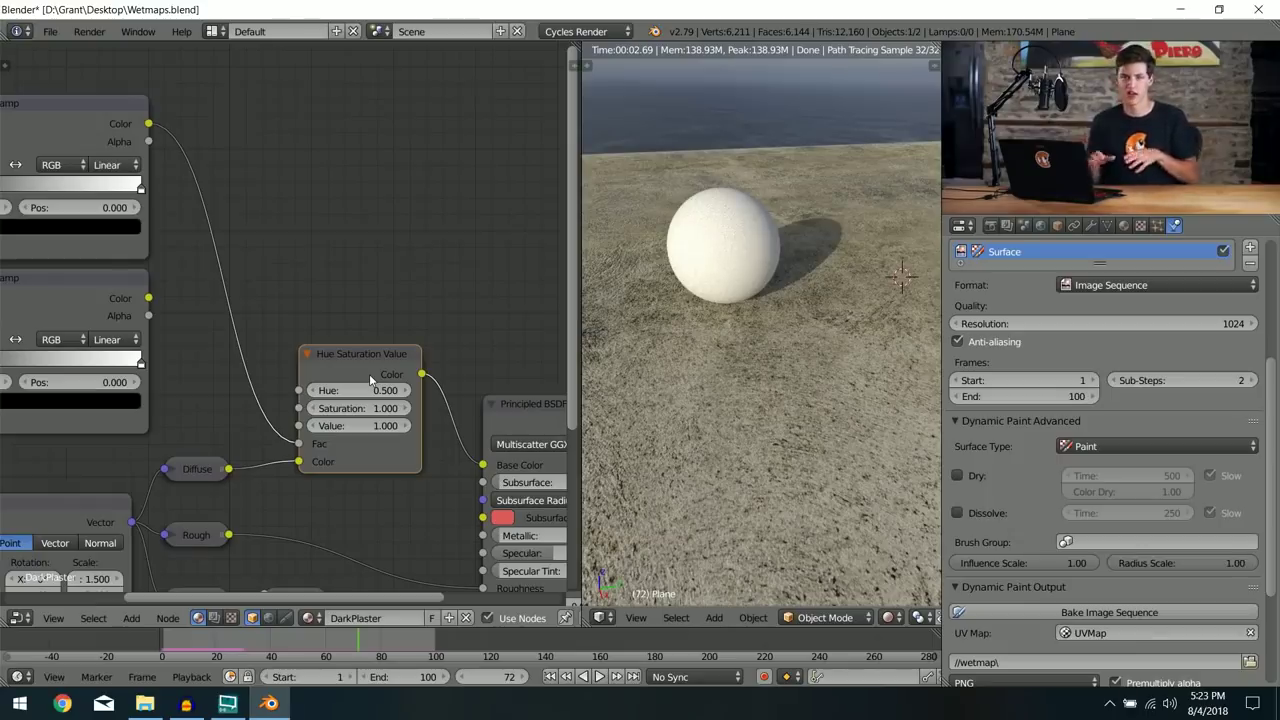
Step: Set the Hue Saturation Value node's Value to 0 and examine the sphere's trail across the plane in the rendered view
scroll(387, 374, "up", 2)
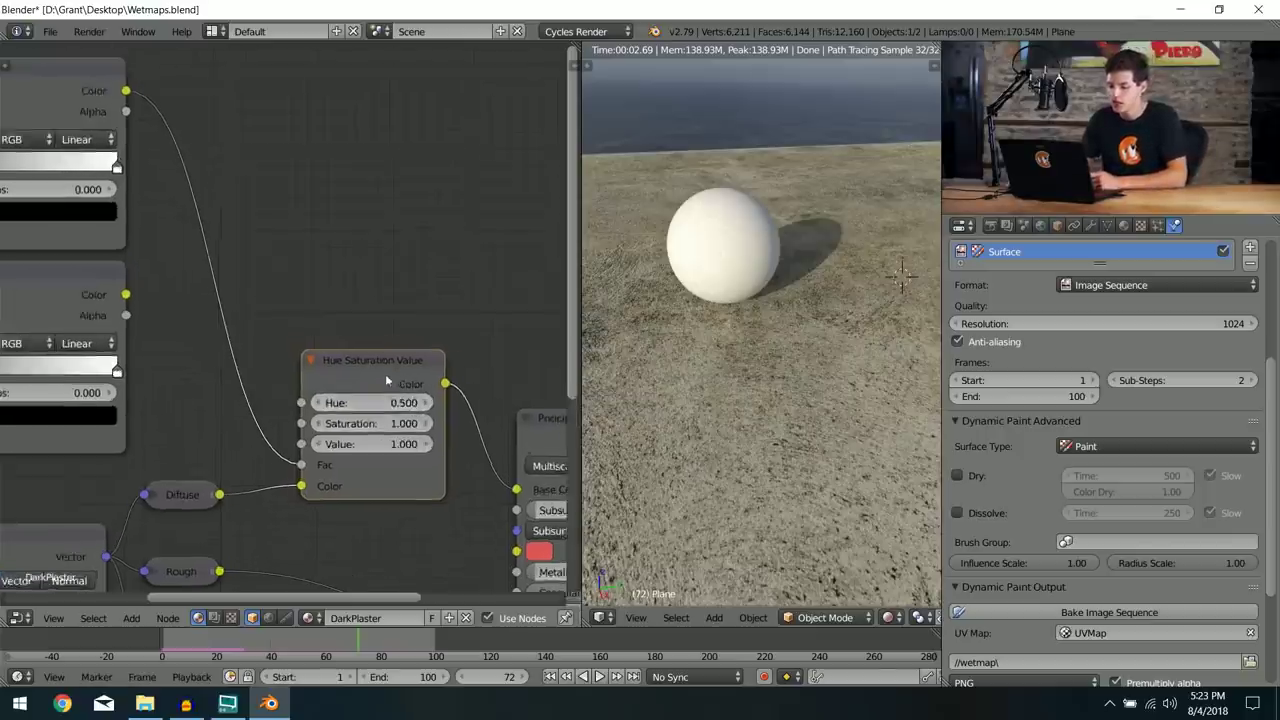
left_click_drag(263, 407, 160, 407)
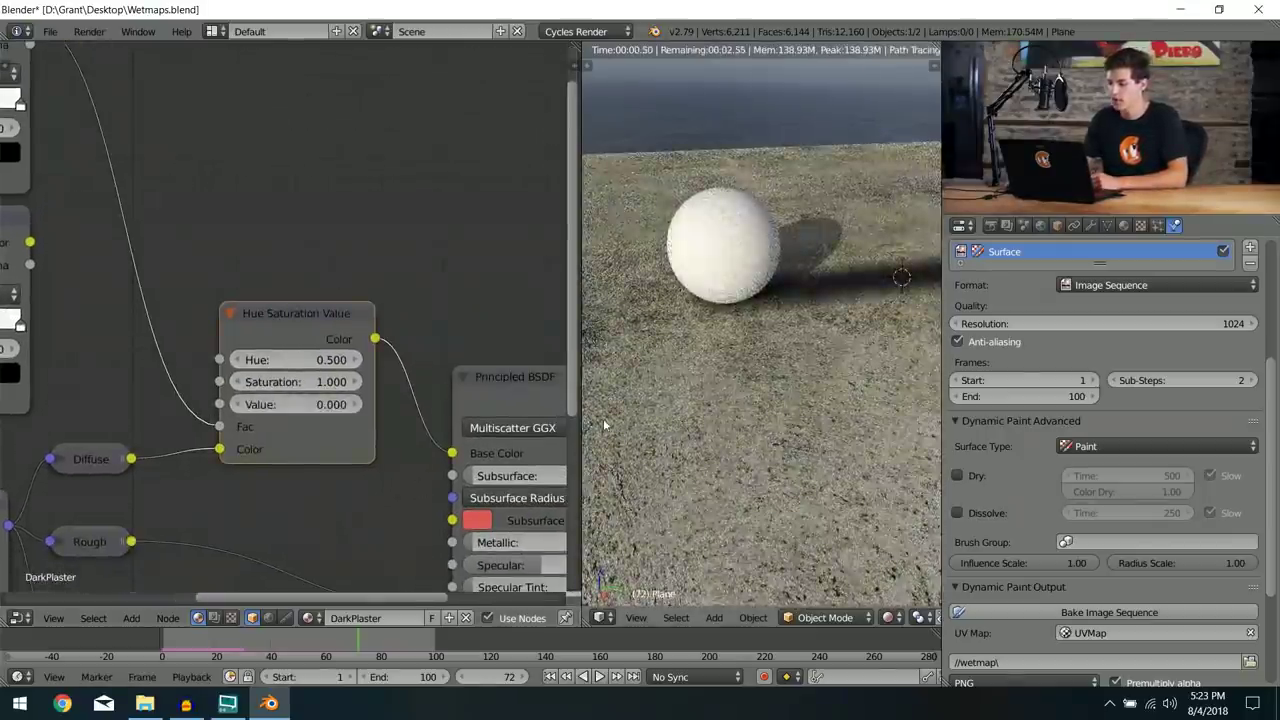
scroll(731, 346, "down", 4)
middle_click_drag(731, 346, 920, 372)
middle_click_drag(809, 340, 772, 390, "shift")
scroll(772, 390, "up", 1)
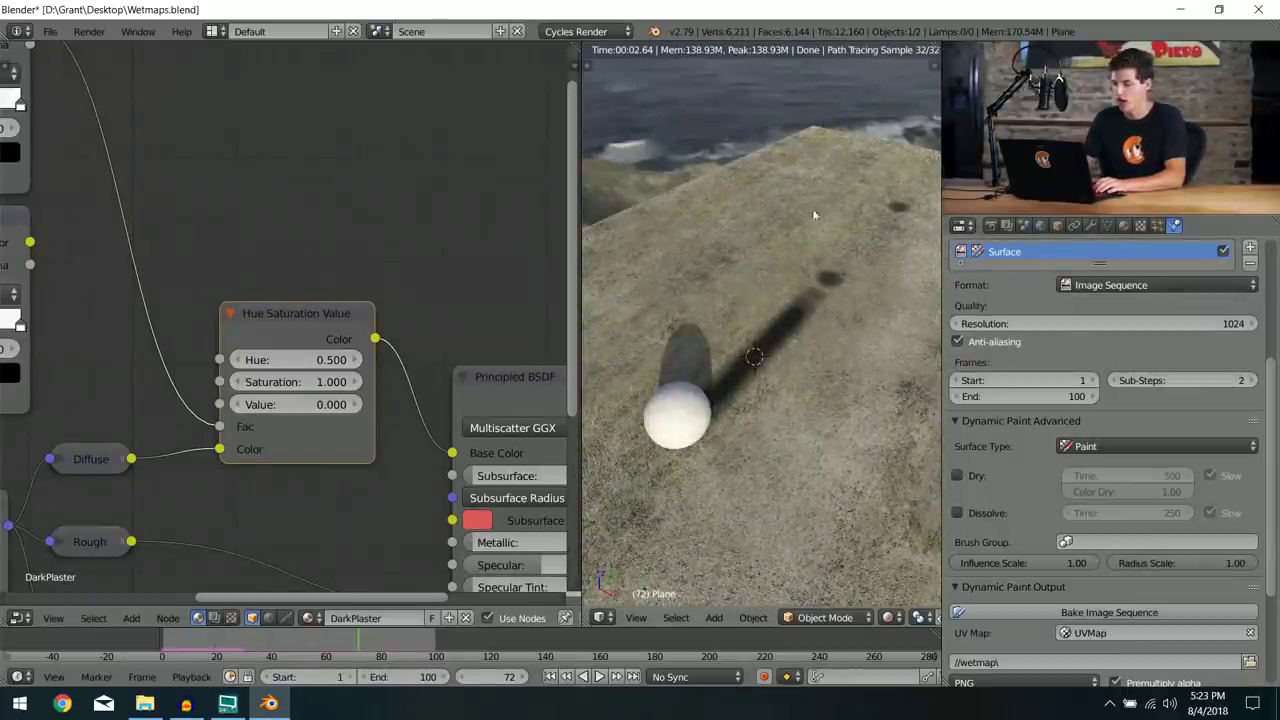
scroll(313, 310, "up", 2)
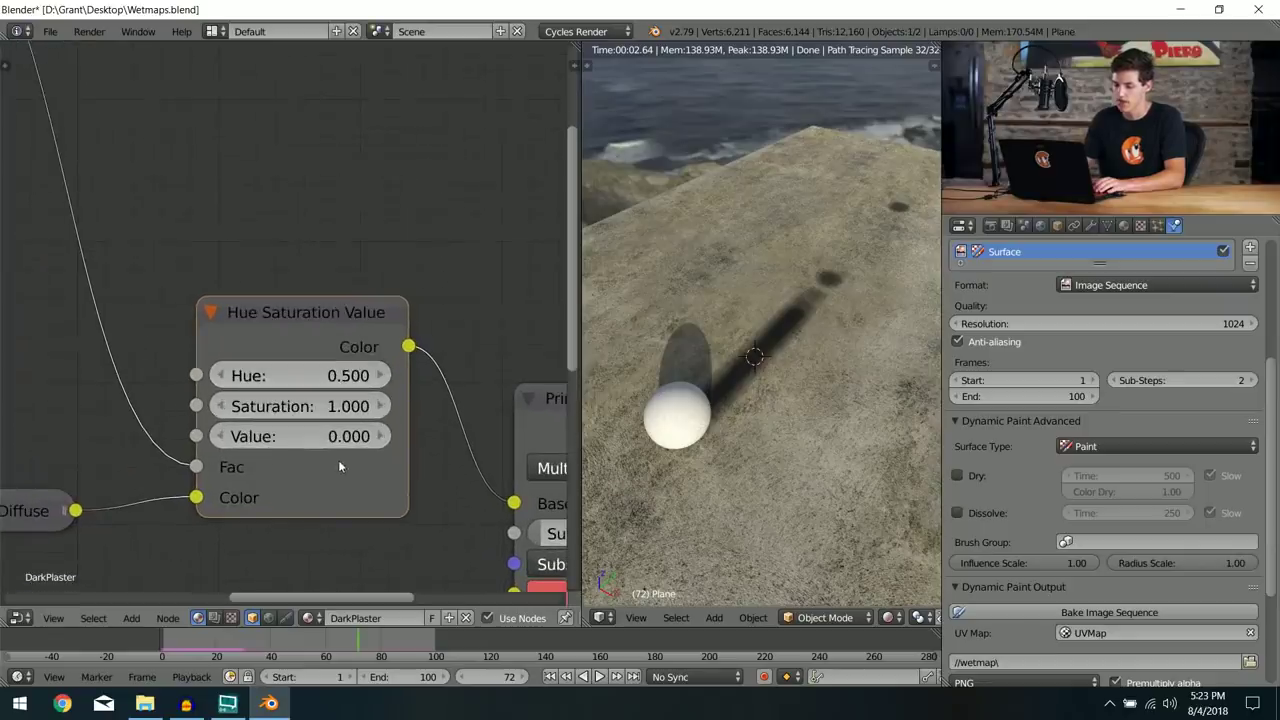
Step: Set the Hue Saturation Value node's Value to 0.75 and its Saturation to 1.5, checking the trail up close
middle_click_drag(349, 439, 295, 367)
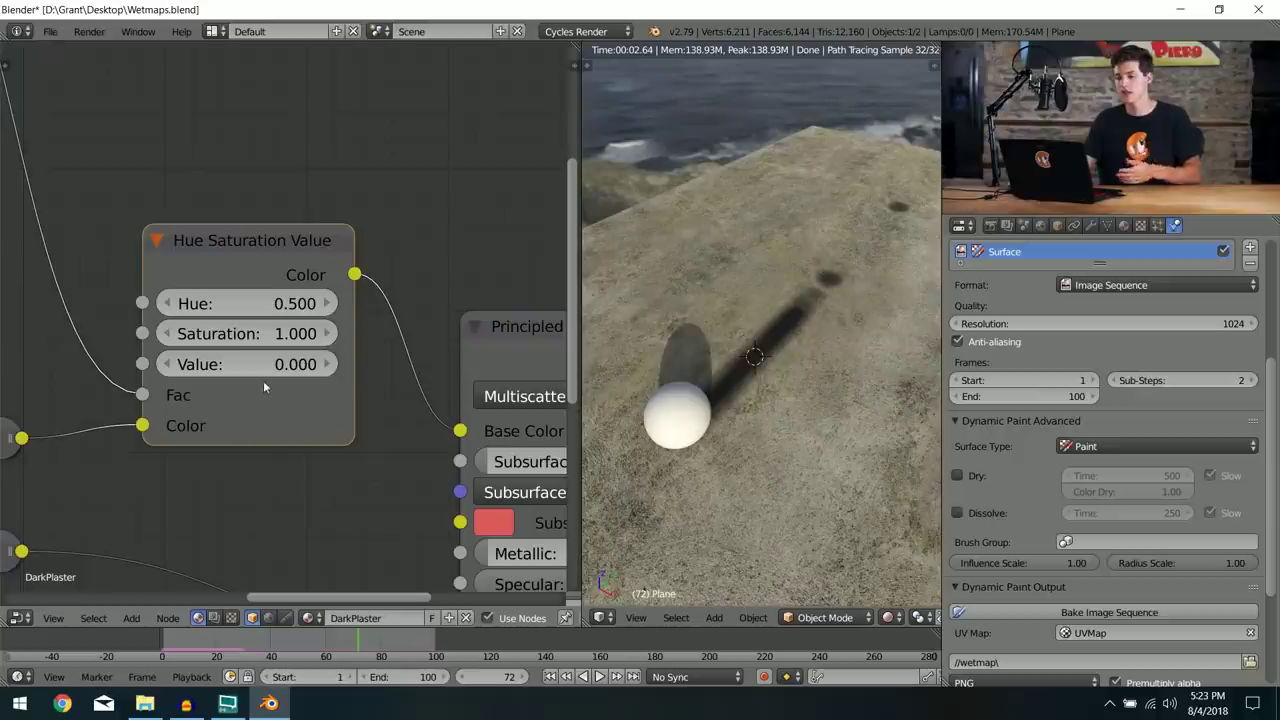
left_click(263, 378)
type(".7")
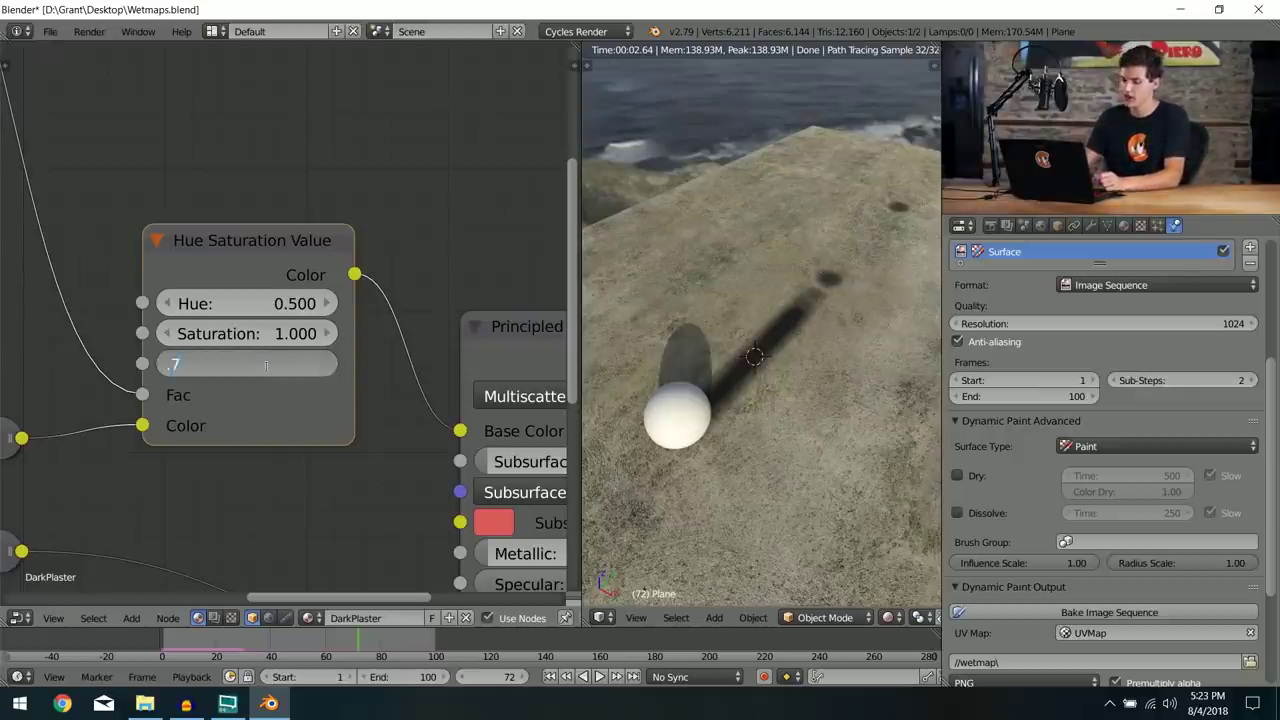
type("5")
key("Return")
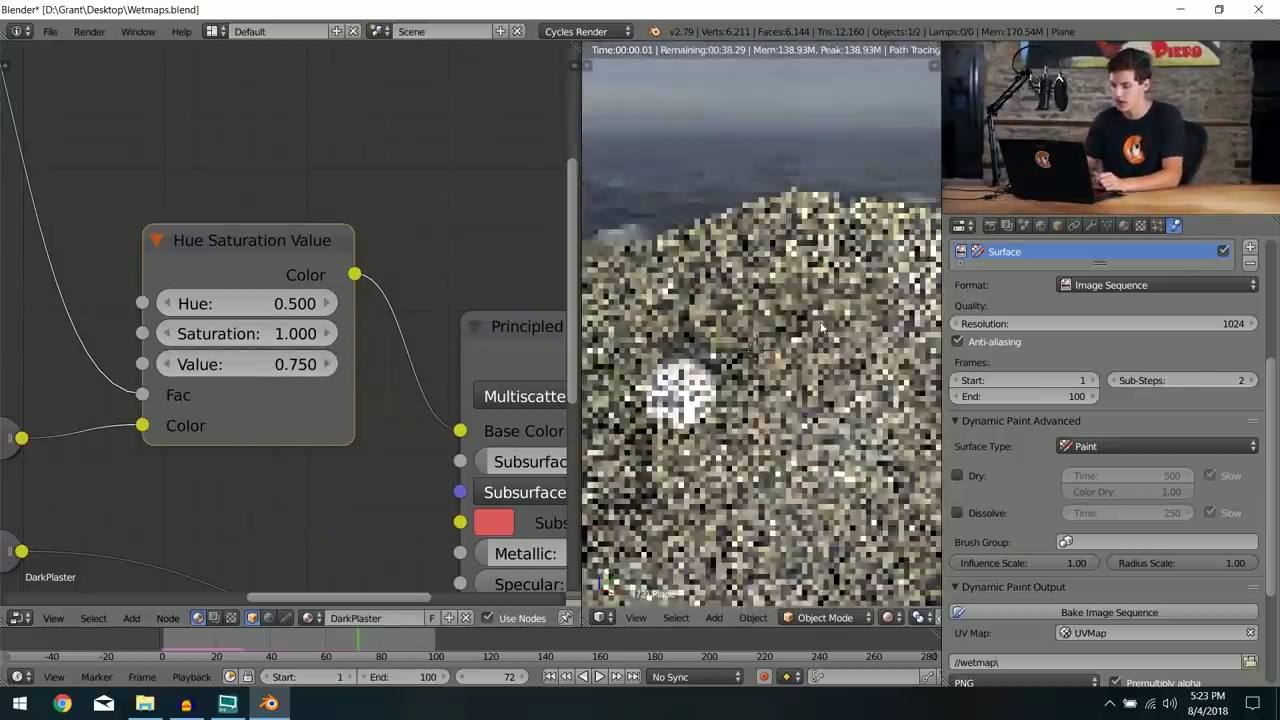
left_click(294, 326)
type("1.5")
key("Return")
scroll(801, 336, "up", 3)
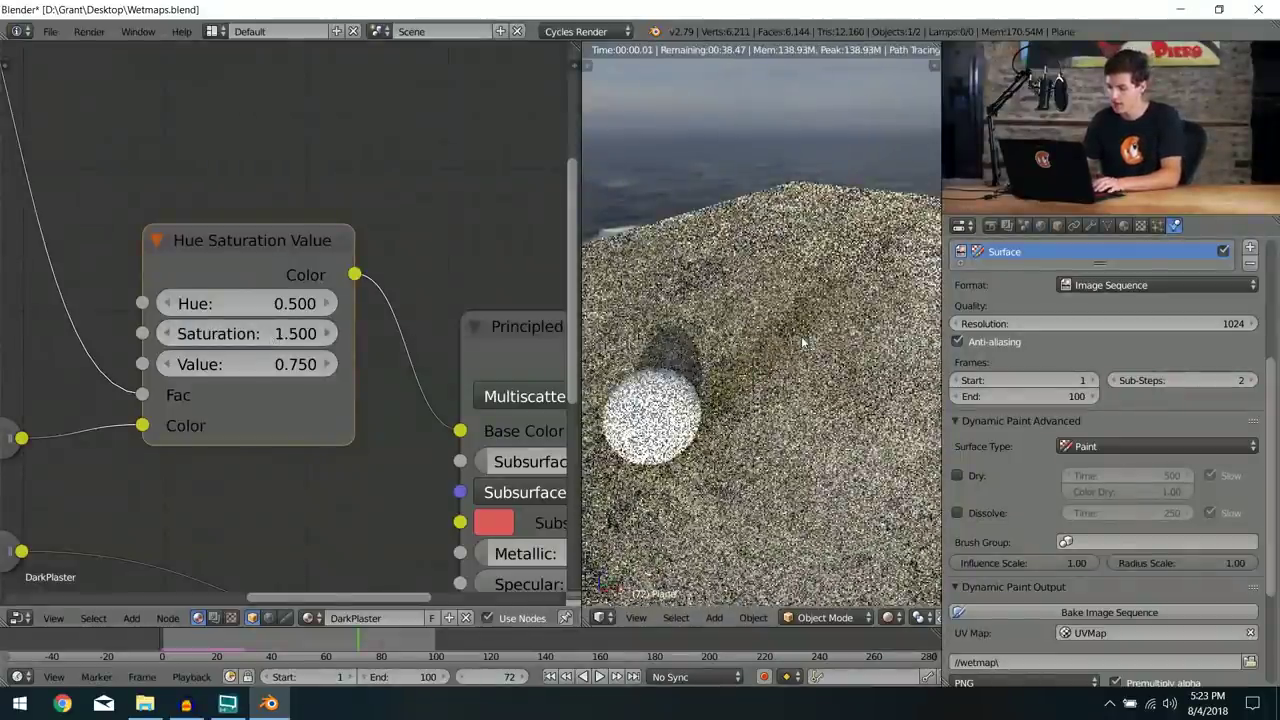
middle_click_drag(782, 364, 820, 320)
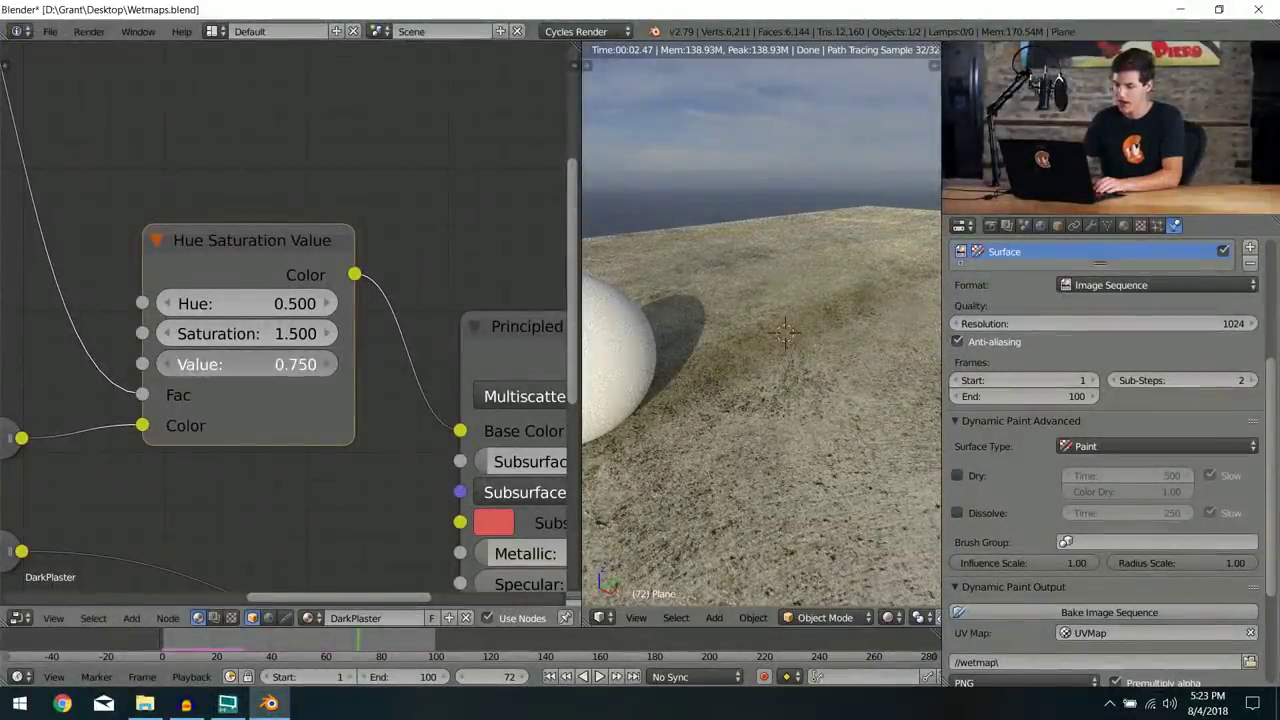
Step: Try 0.5 as the Hue Saturation Value node's Value, and settle on 0.65
type("0.5")
key("Return")
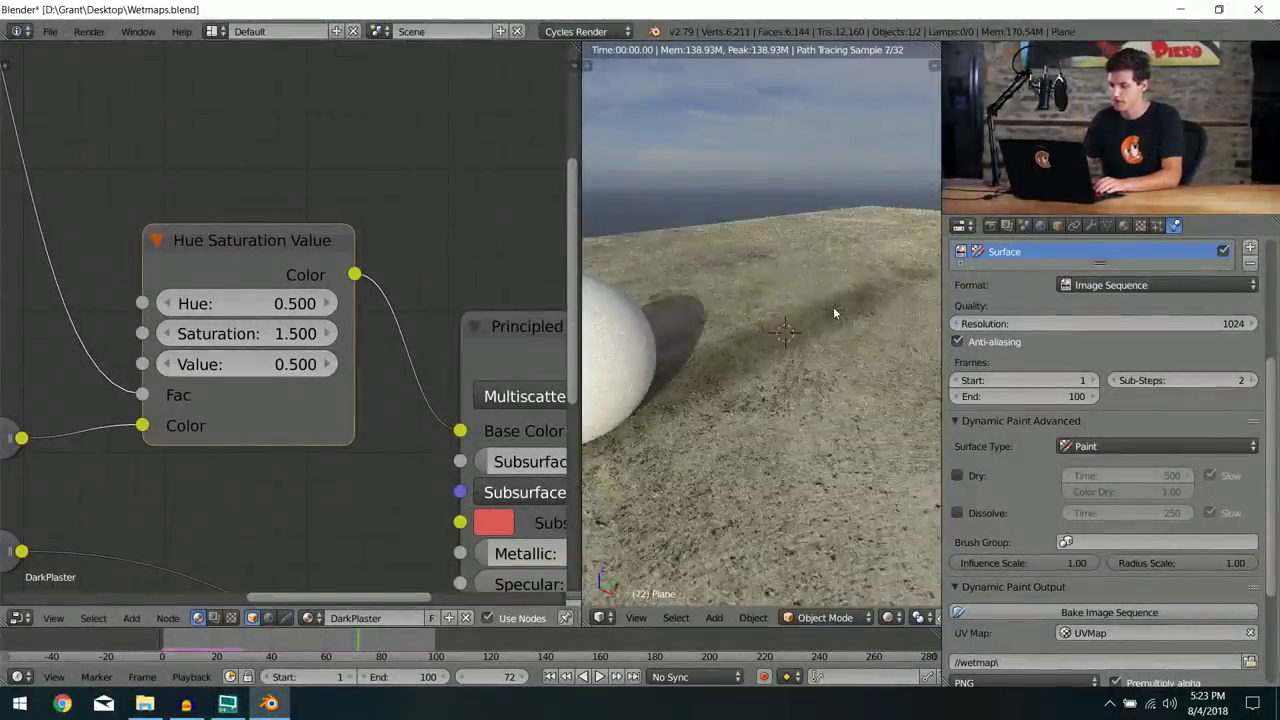
double_click(252, 368)
type("0.65")
key("Return")
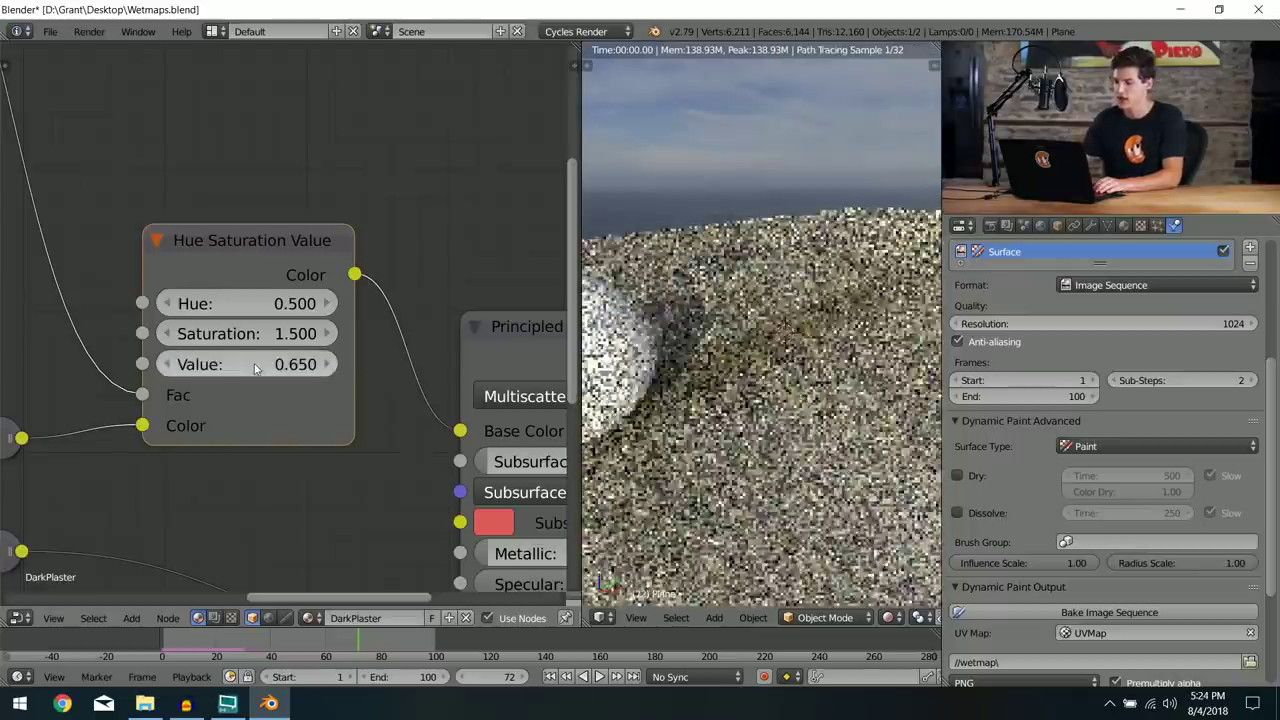
scroll(817, 323, "down", 3)
middle_click_drag(817, 323, 686, 338)
Step: Move the white stop of the upper ColorRamp to position 0.337 to strengthen the wet trail
middle_click_drag(284, 238, 414, 309)
scroll(300, 228, "down", 3)
middle_click_drag(229, 194, 463, 272)
scroll(315, 252, "down", 2)
scroll(398, 258, "up", 4)
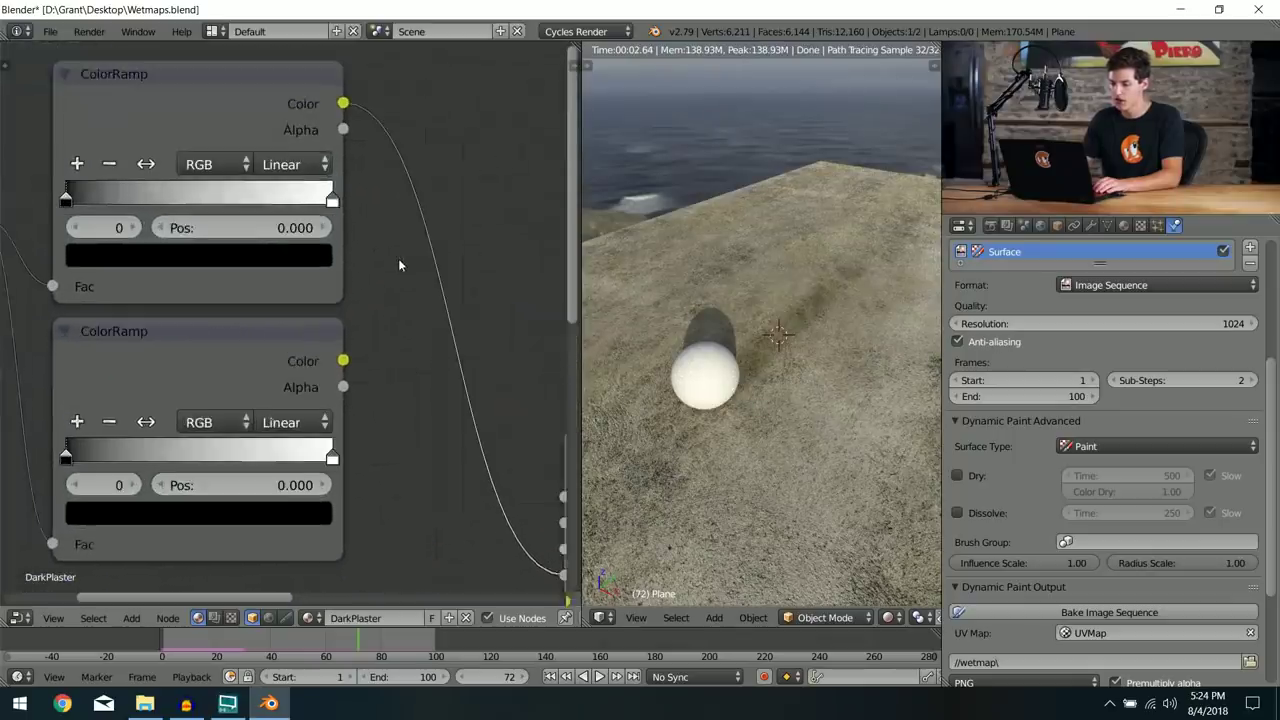
middle_click_drag(371, 204, 389, 228)
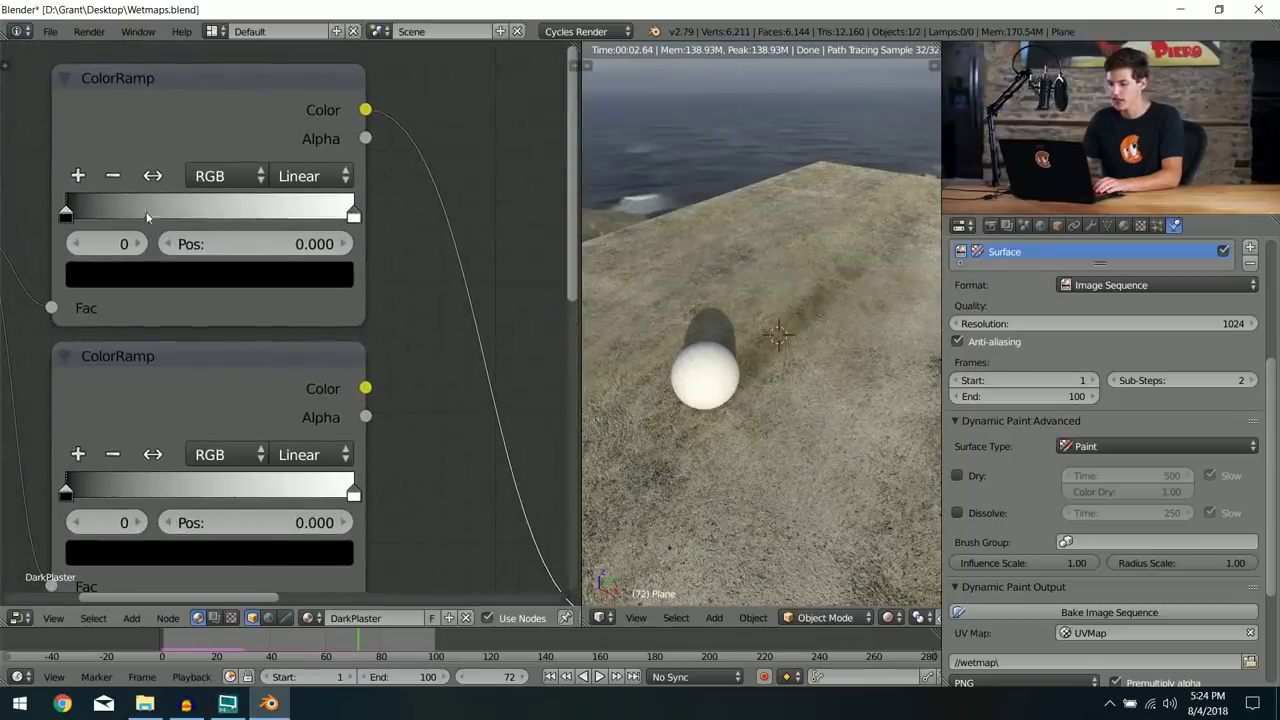
left_click_drag(353, 215, 163, 222)
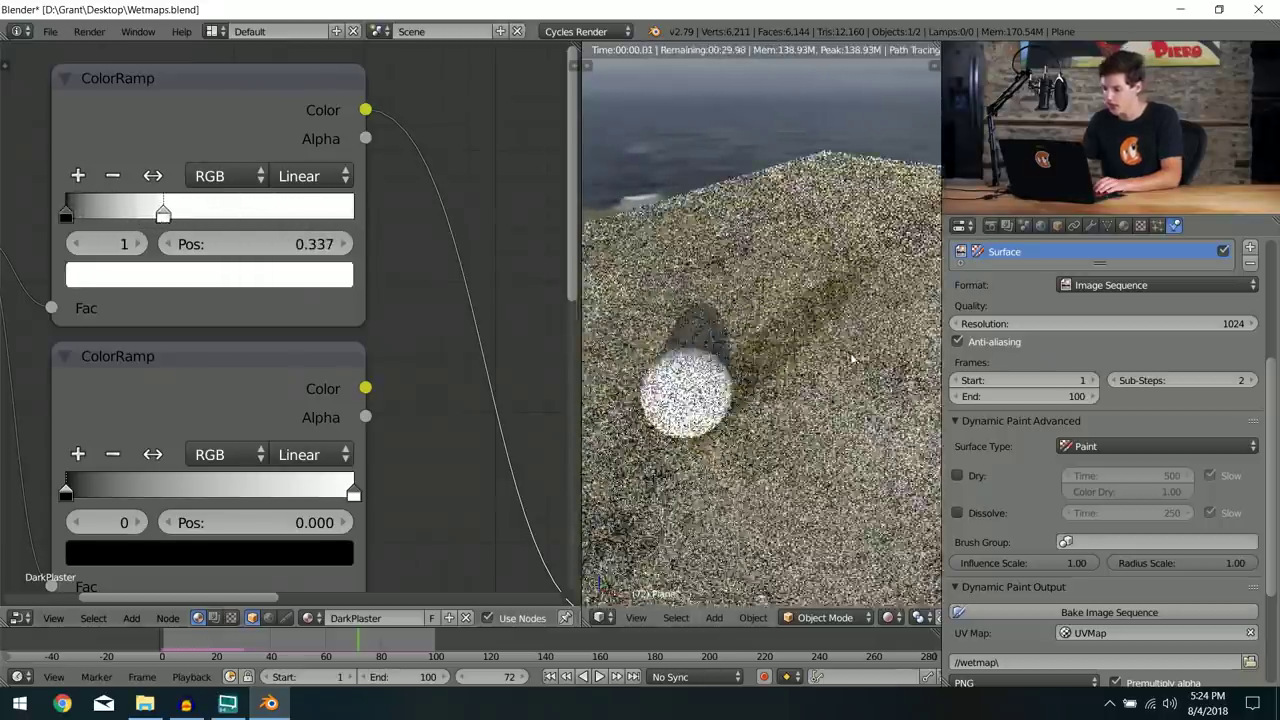
scroll(872, 246, "up", 5)
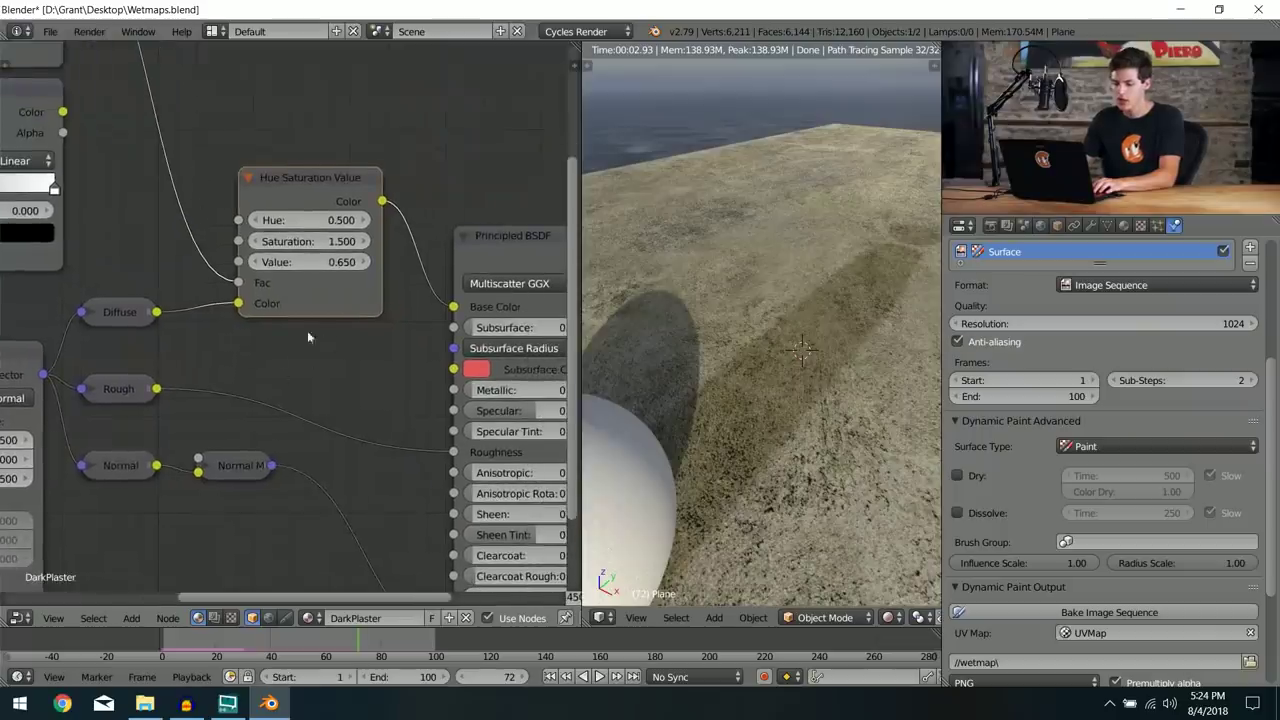
Step: Insert a Math node on the link between the Rough texture and Roughness, and space it below the Hue Saturation Value node
scroll(278, 354, "down", 2)
scroll(278, 354, "up", 3)
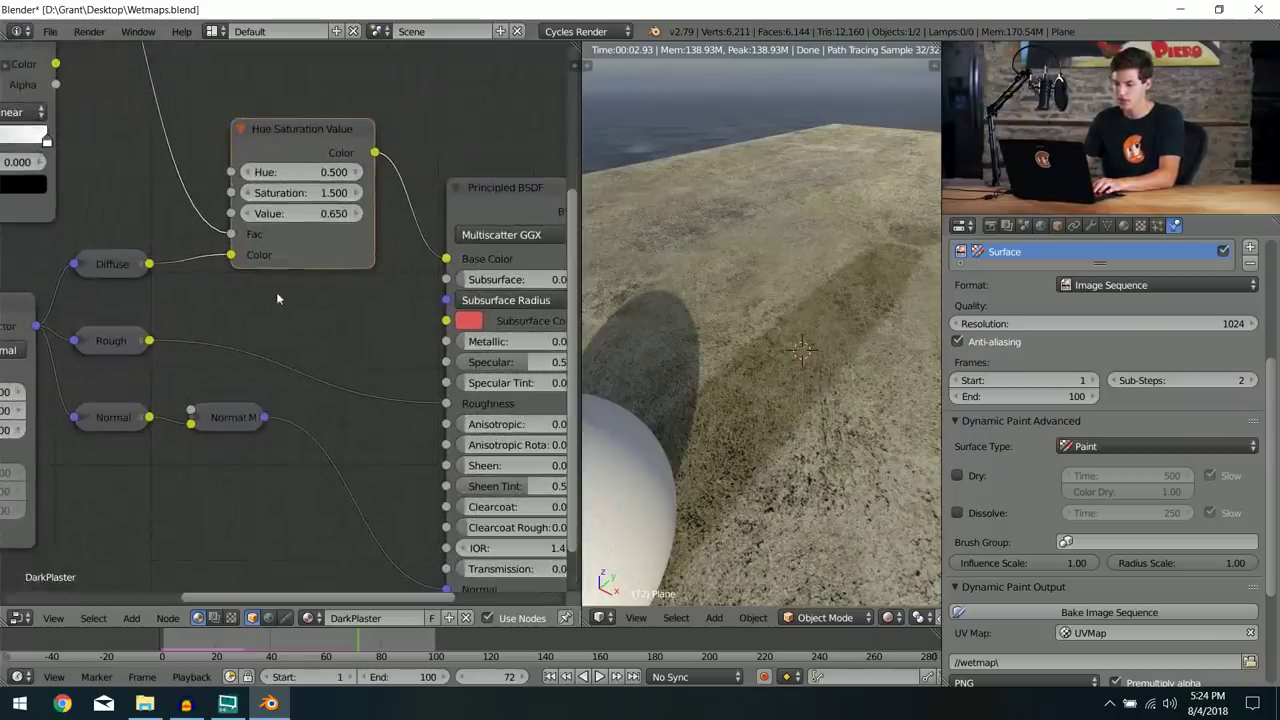
key("shift+a")
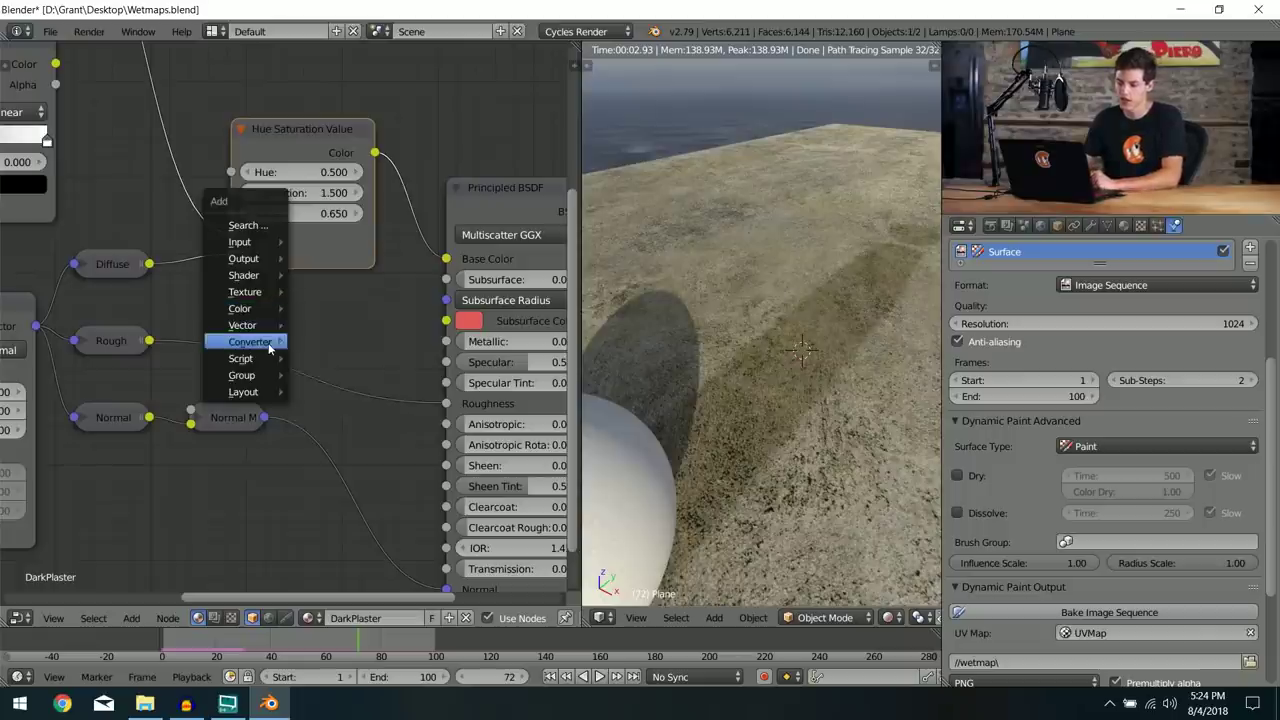
mouse_move(268, 345)
left_click(324, 431)
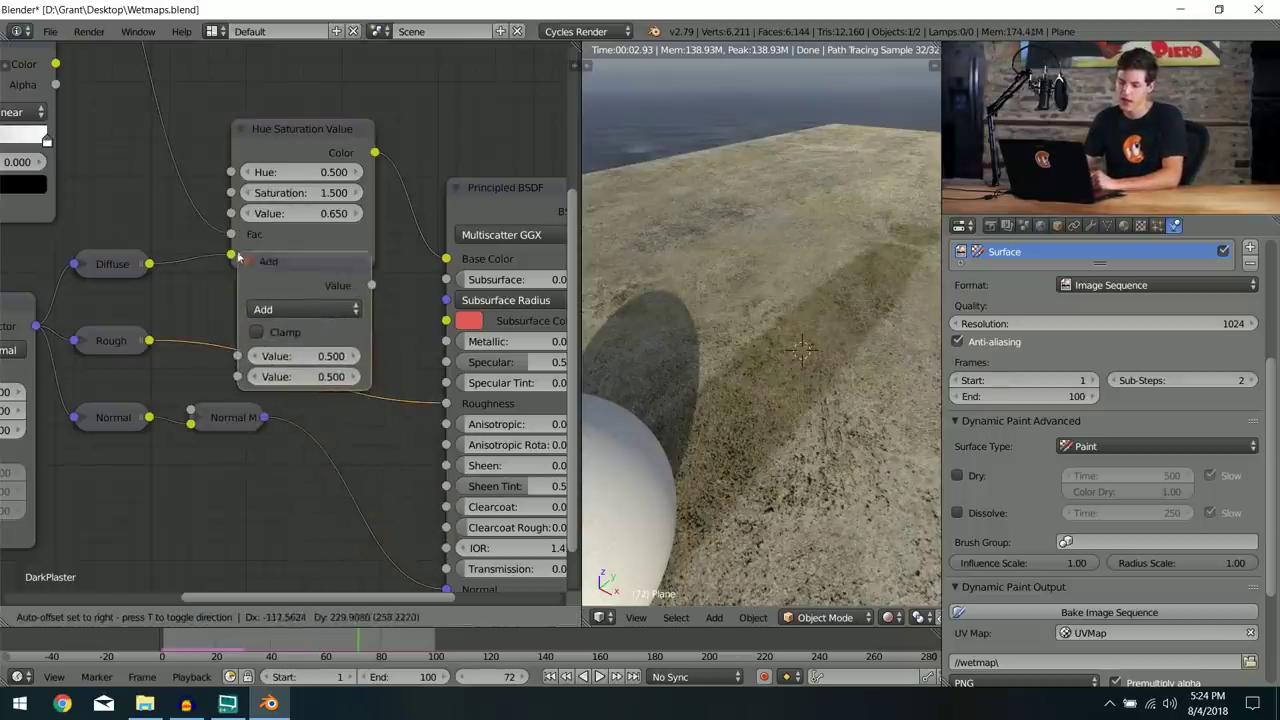
left_click(235, 266)
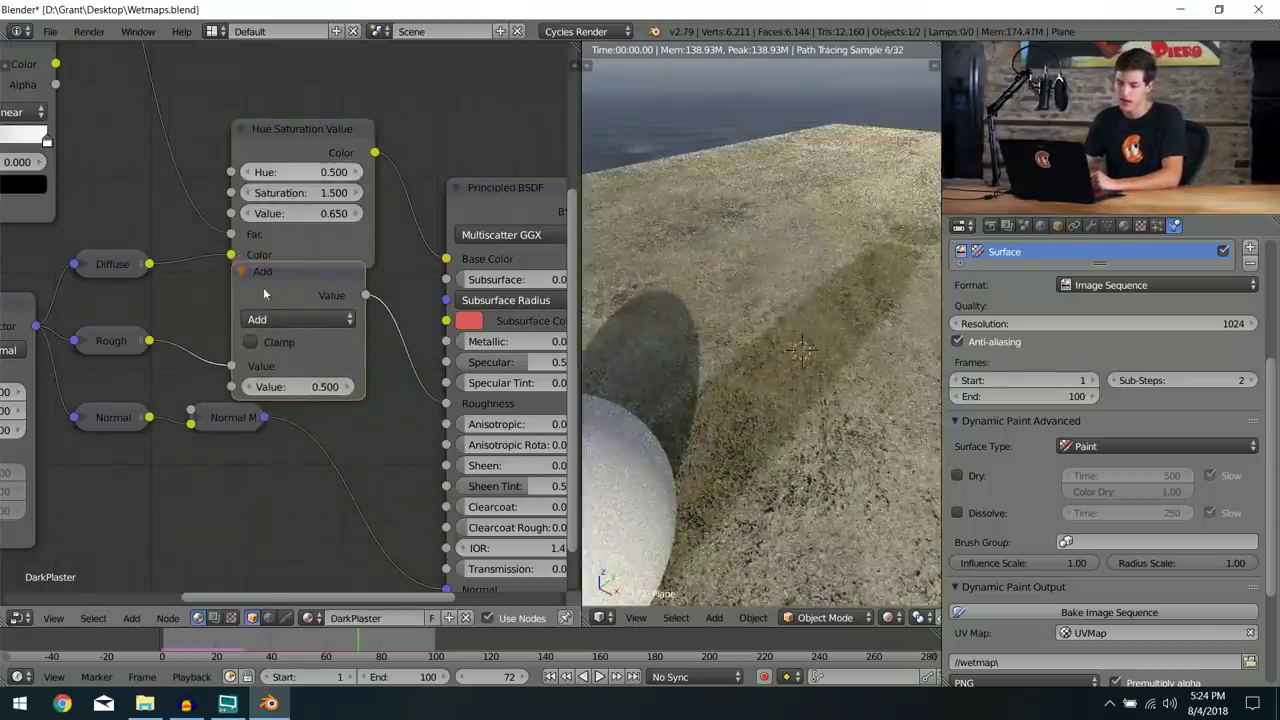
left_click_drag(286, 143, 292, 85)
left_click_drag(296, 283, 300, 254)
middle_click_drag(235, 388, 287, 431)
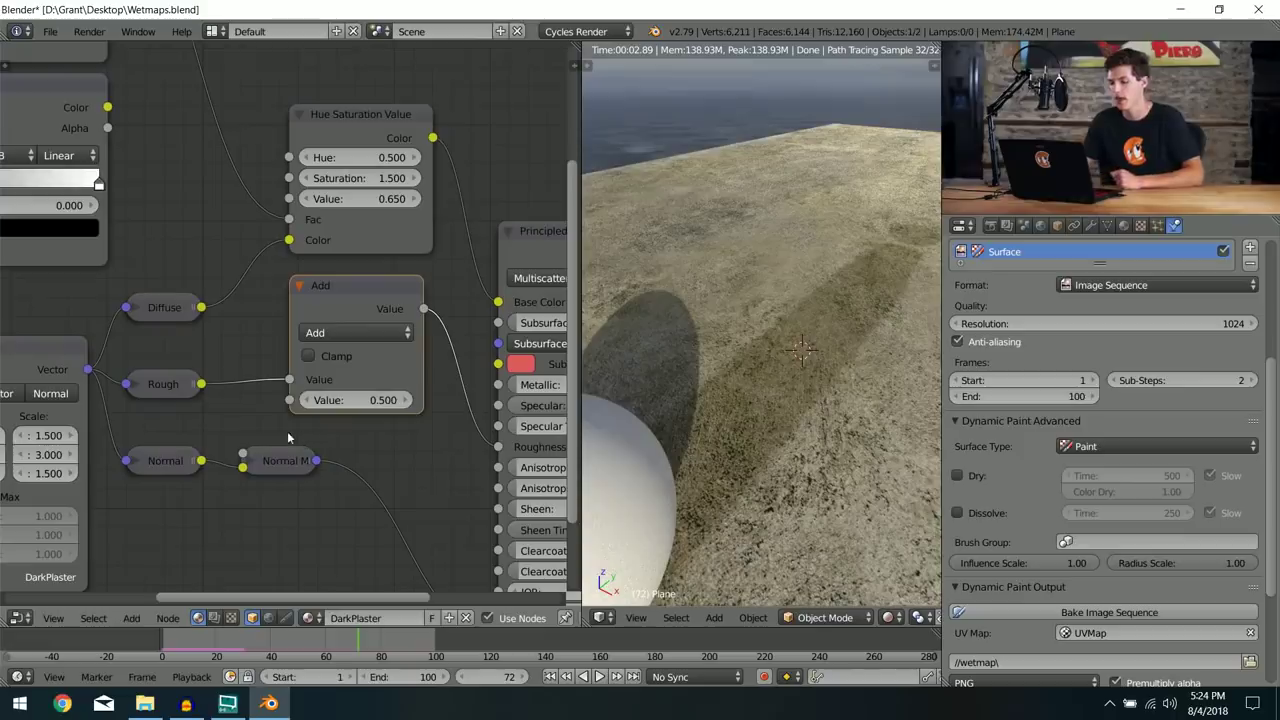
Step: Set the Math node to Multiply and link the lower ColorRamp's Color output to its second Value input
left_click(331, 333)
left_click(326, 399)
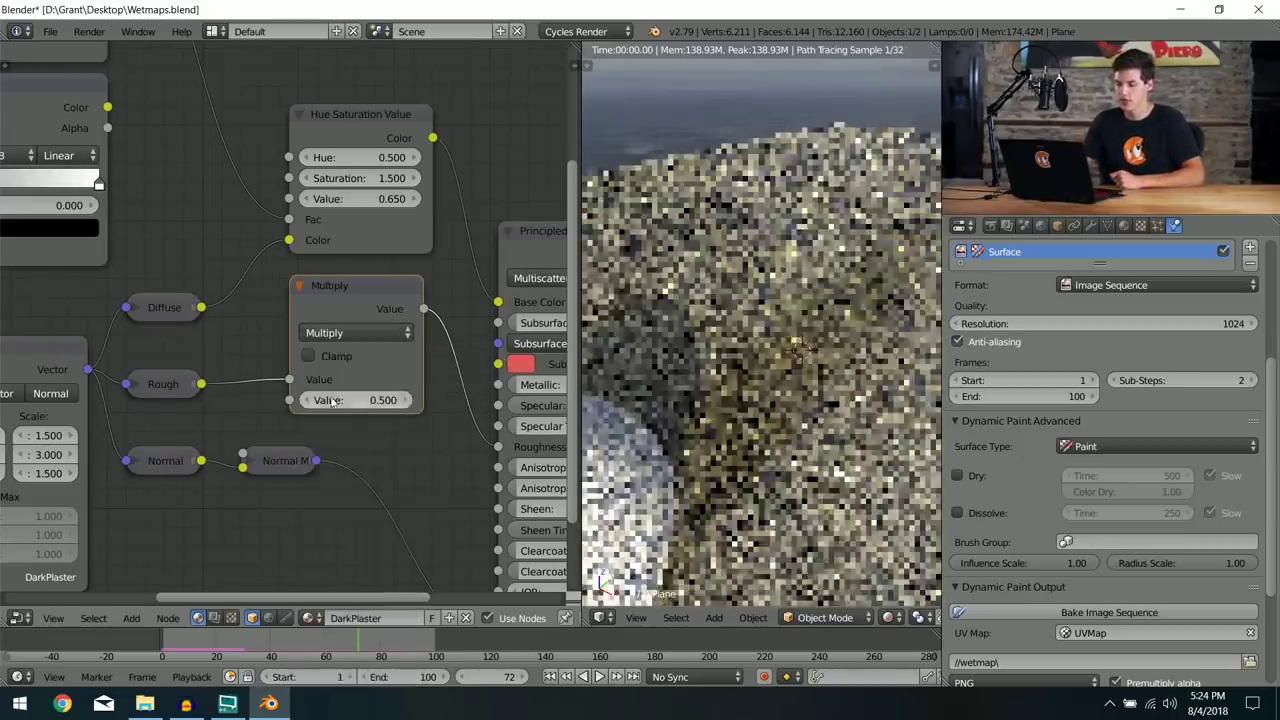
middle_click_drag(327, 401, 364, 423)
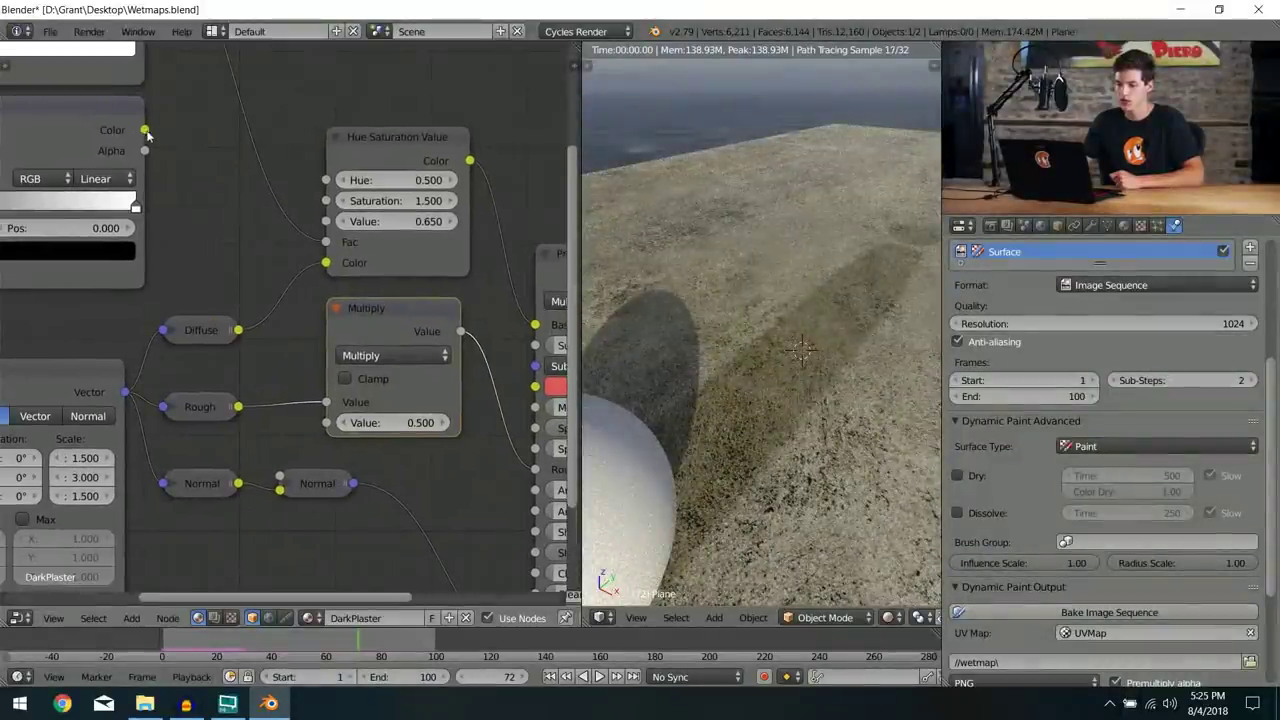
left_click_drag(144, 129, 311, 374)
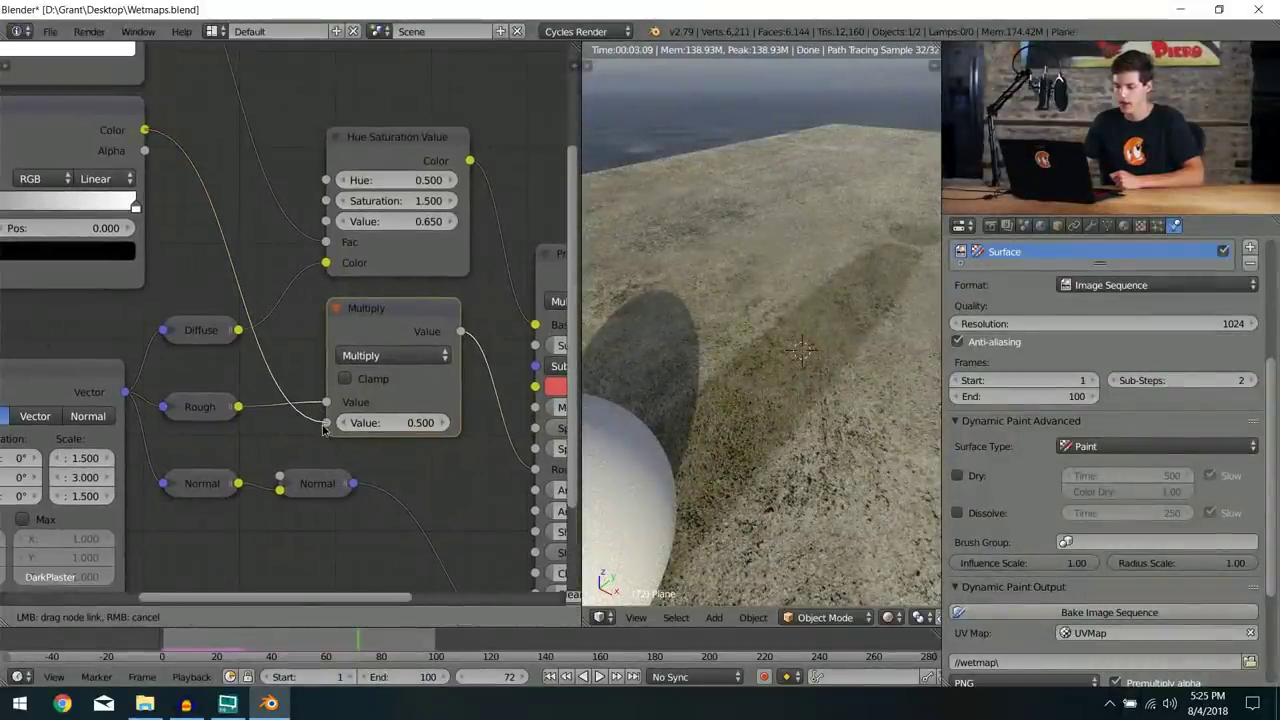
left_click_drag(323, 428, 326, 422)
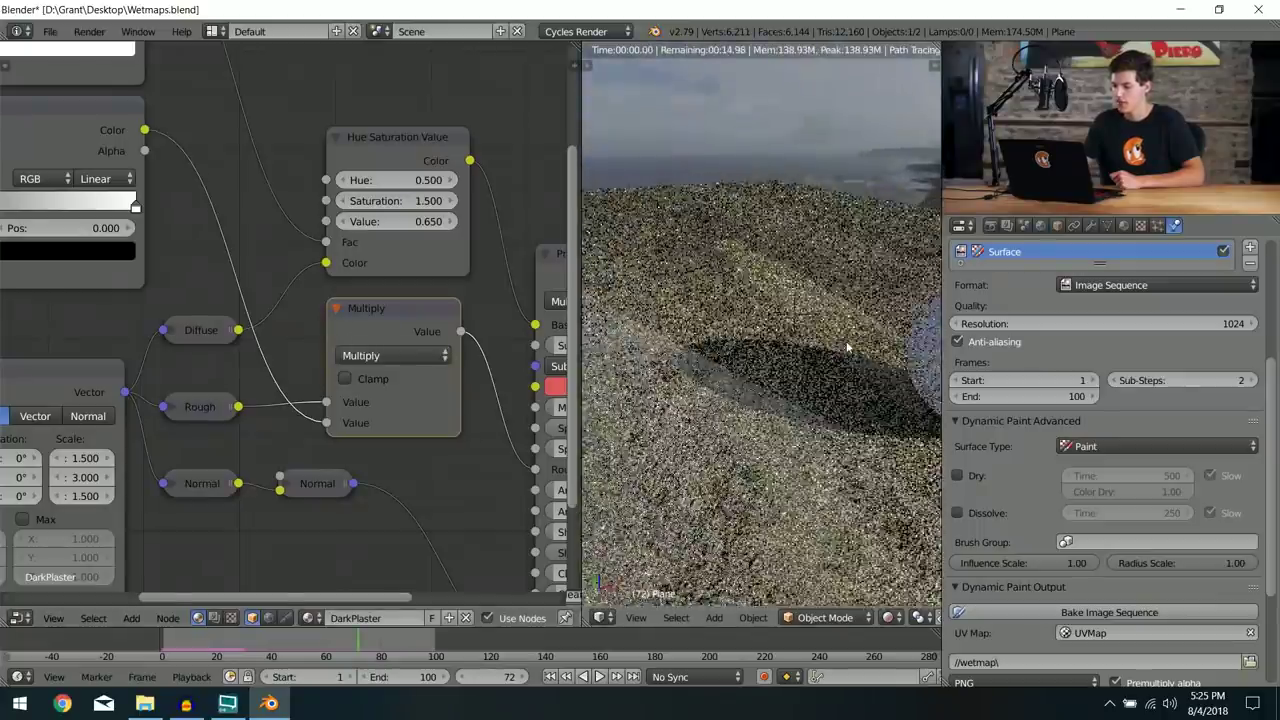
scroll(847, 346, "down", 4)
middle_click_drag(847, 346, 746, 369)
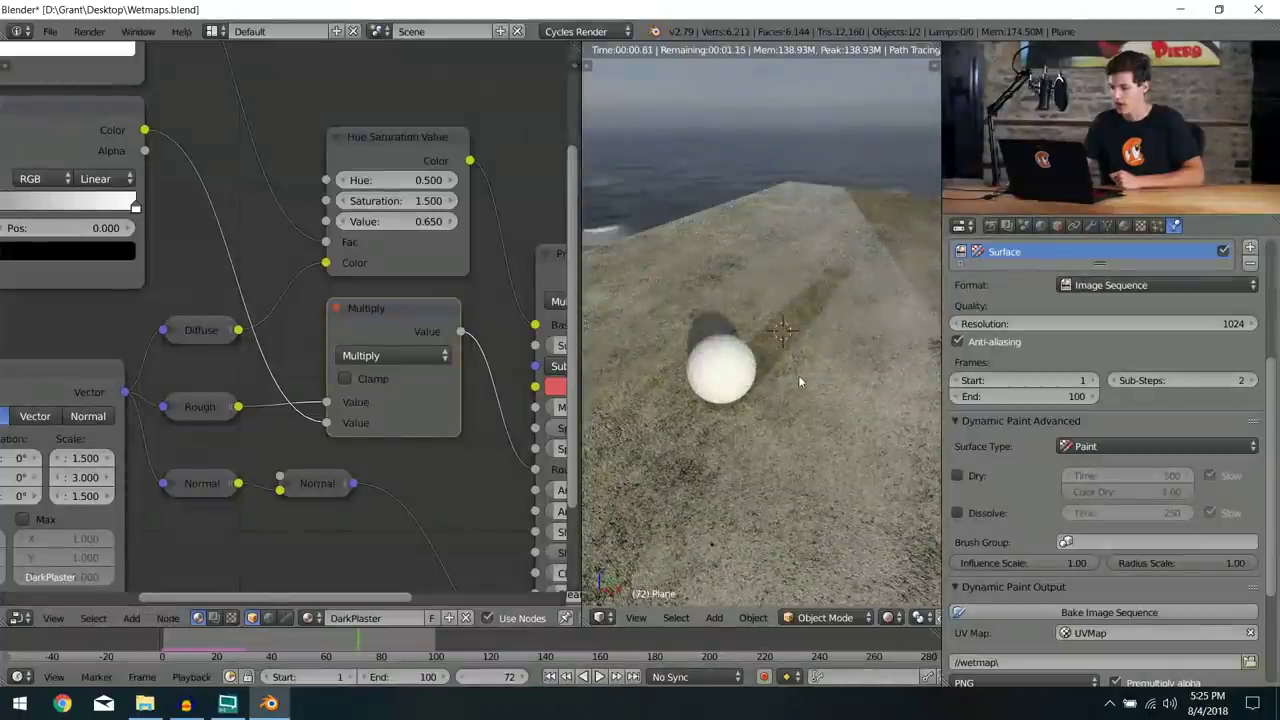
middle_click_drag(717, 235, 741, 237)
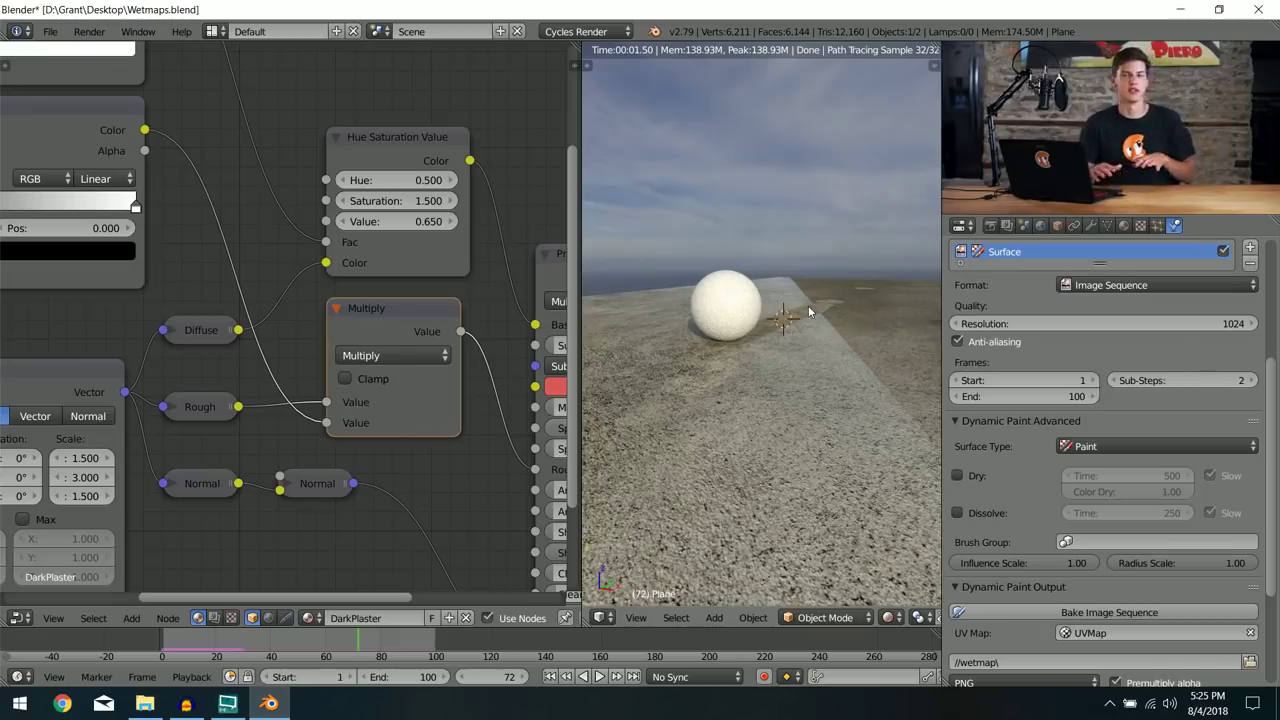
Step: Try spreading the lower ColorRamp's stops, with white at the start and black at 0.949, and inspect the trail's reflections against the light
middle_click_drag(309, 334, 490, 373)
scroll(219, 383, "up", 4)
middle_click_drag(174, 388, 257, 460)
mouse_move(132, 290)
left_mouse_down()
mouse_move(352, 290)
mouse_move(126, 290)
left_mouse_up()
left_click_drag(346, 290, 400, 290)
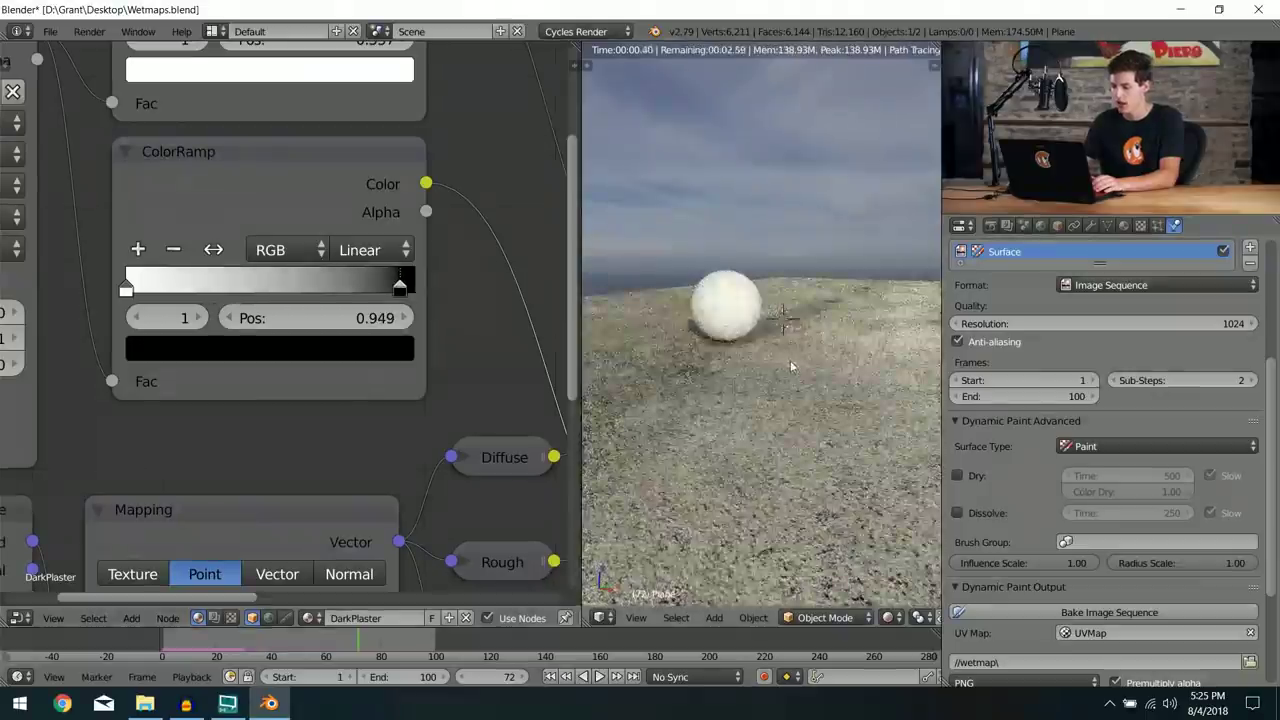
scroll(788, 364, "up", 5)
scroll(823, 340, "down", 2)
mouse_move(846, 290)
middle_mouse_down()
mouse_move(854, 304)
mouse_move(846, 294)
middle_mouse_up()
scroll(797, 354, "up", 4)
middle_click_drag(797, 354, 878, 409)
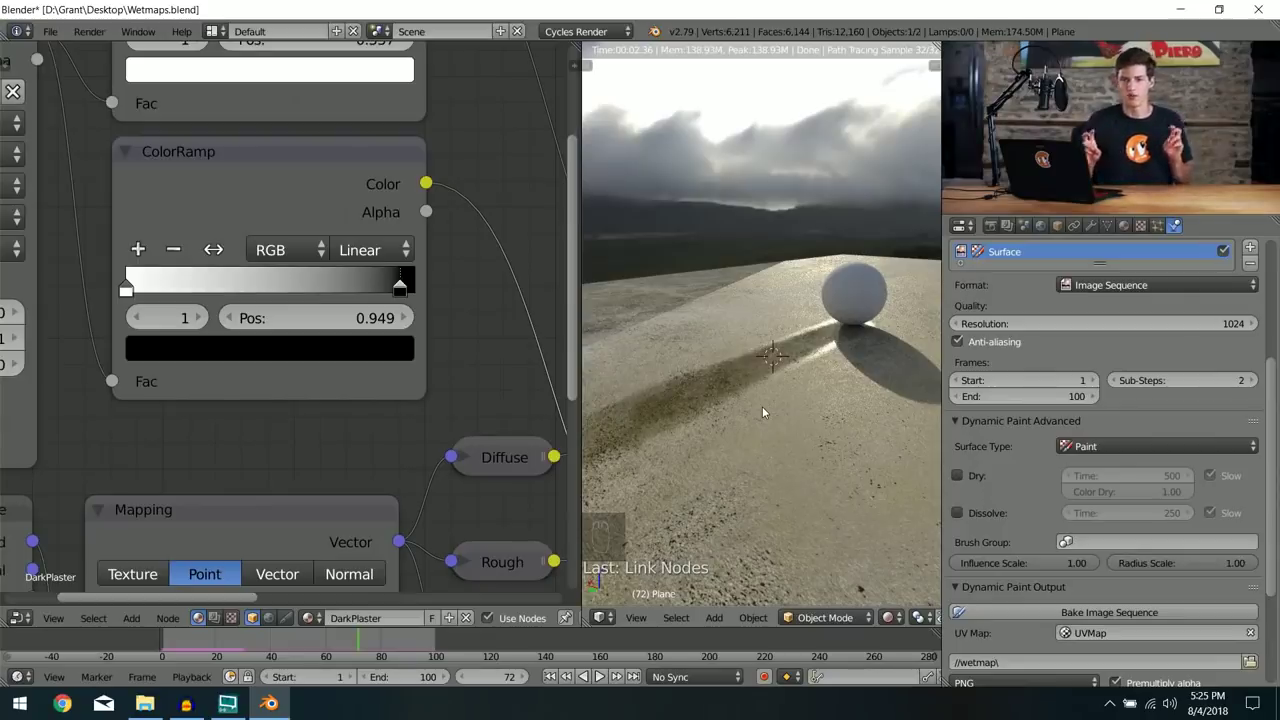
Step: Move the lower ColorRamp's black stop to the end of the gradient and its white stop to position 0.207
left_click_drag(401, 290, 415, 291)
left_click_drag(124, 290, 187, 290)
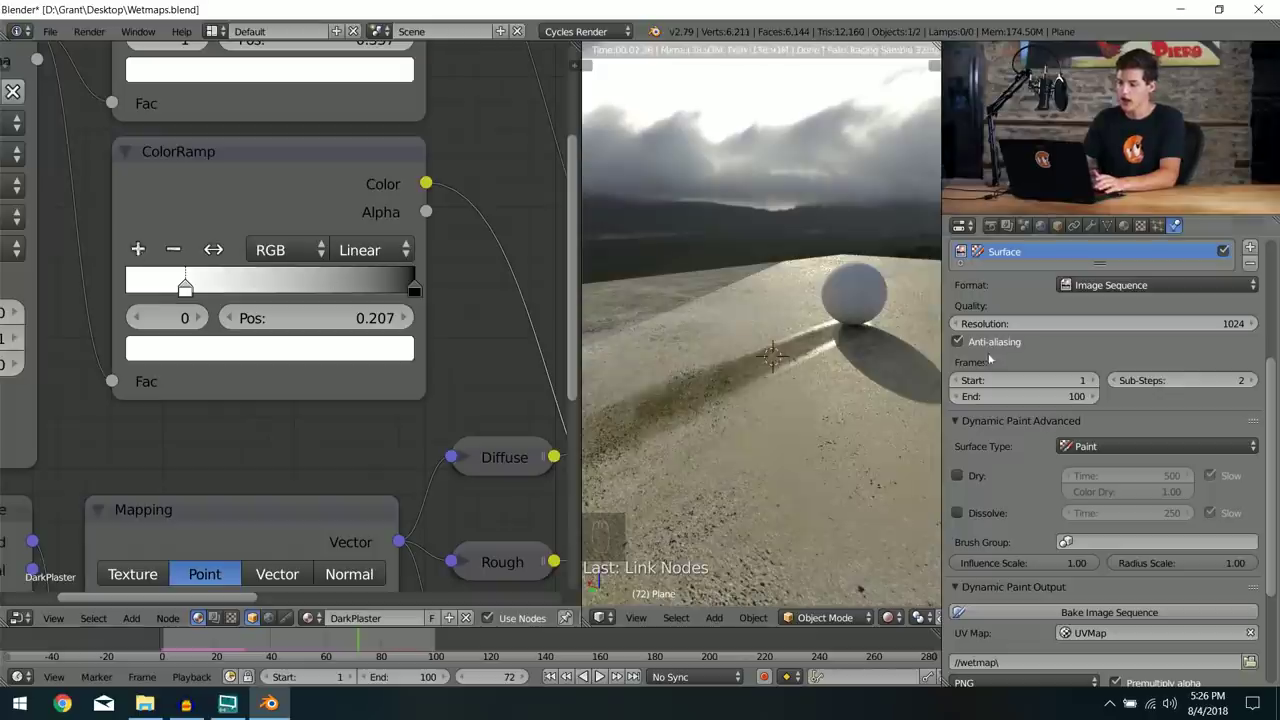
mouse_move(793, 366)
middle_mouse_down()
mouse_move(871, 363)
mouse_move(814, 357)
middle_mouse_up()
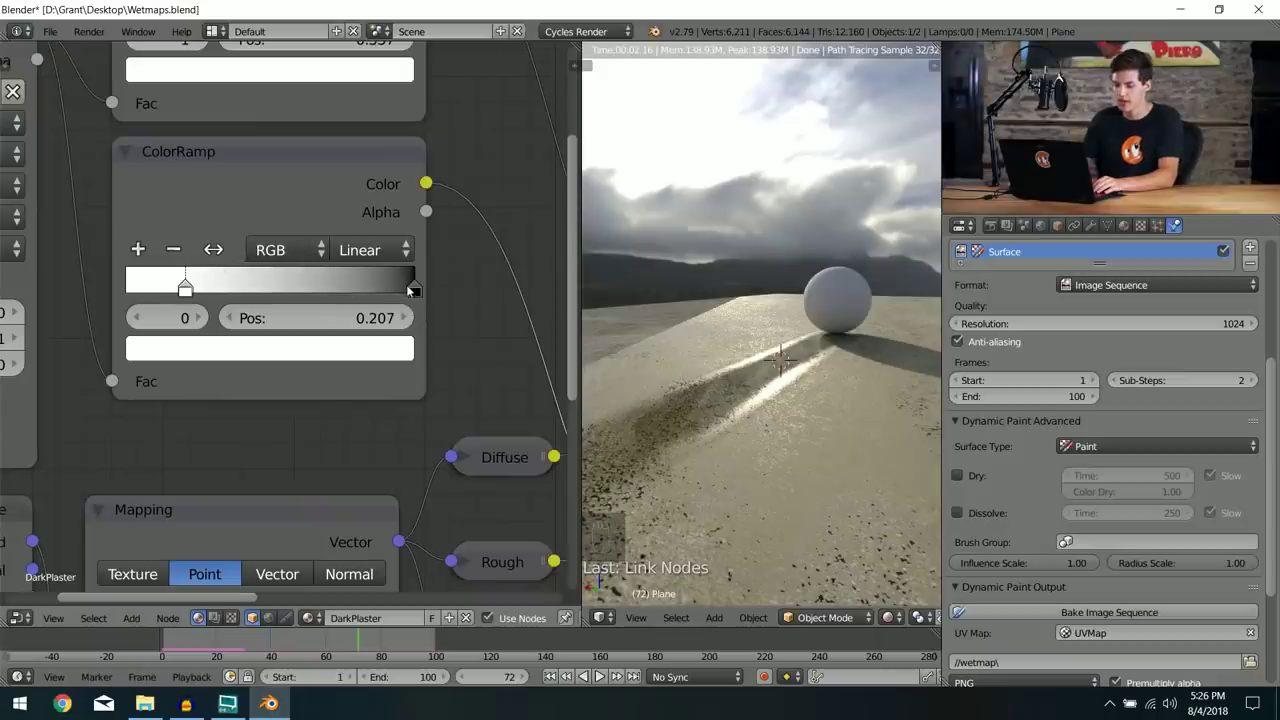
Step: Lighten the lower ColorRamp's black stop to a very dark gray and check the wet trail up close
left_click(413, 289)
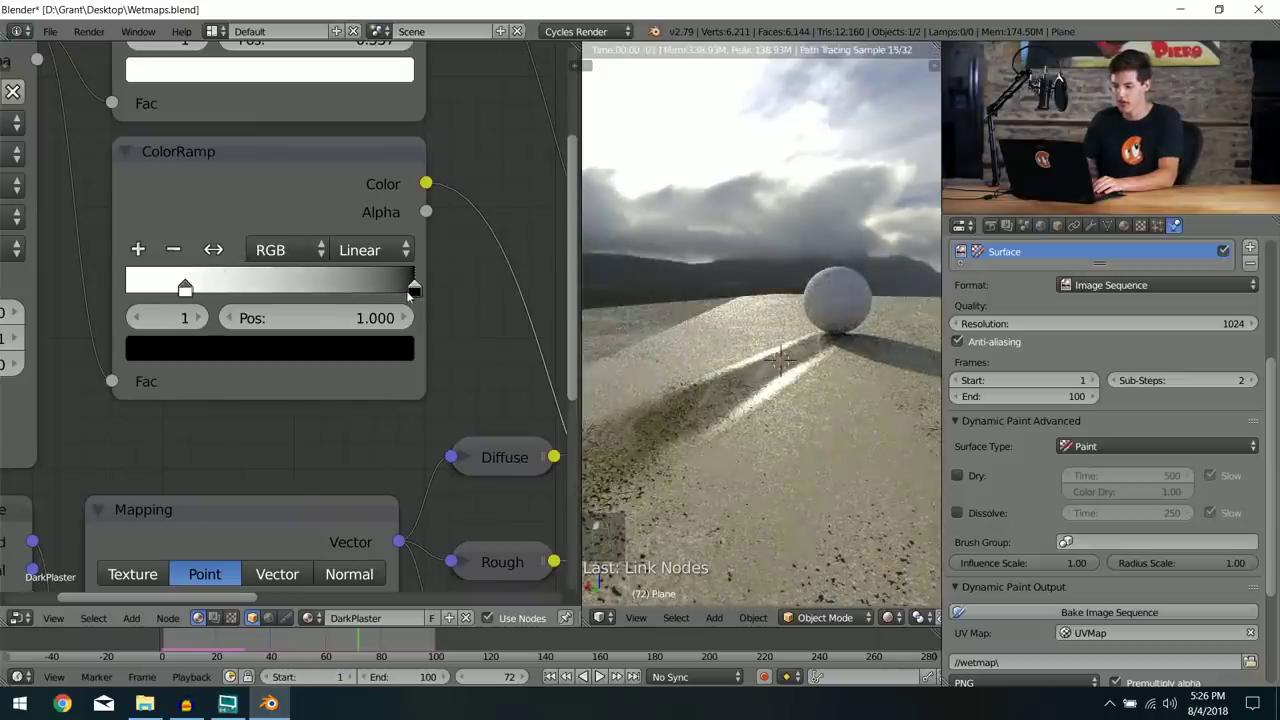
left_click(307, 362)
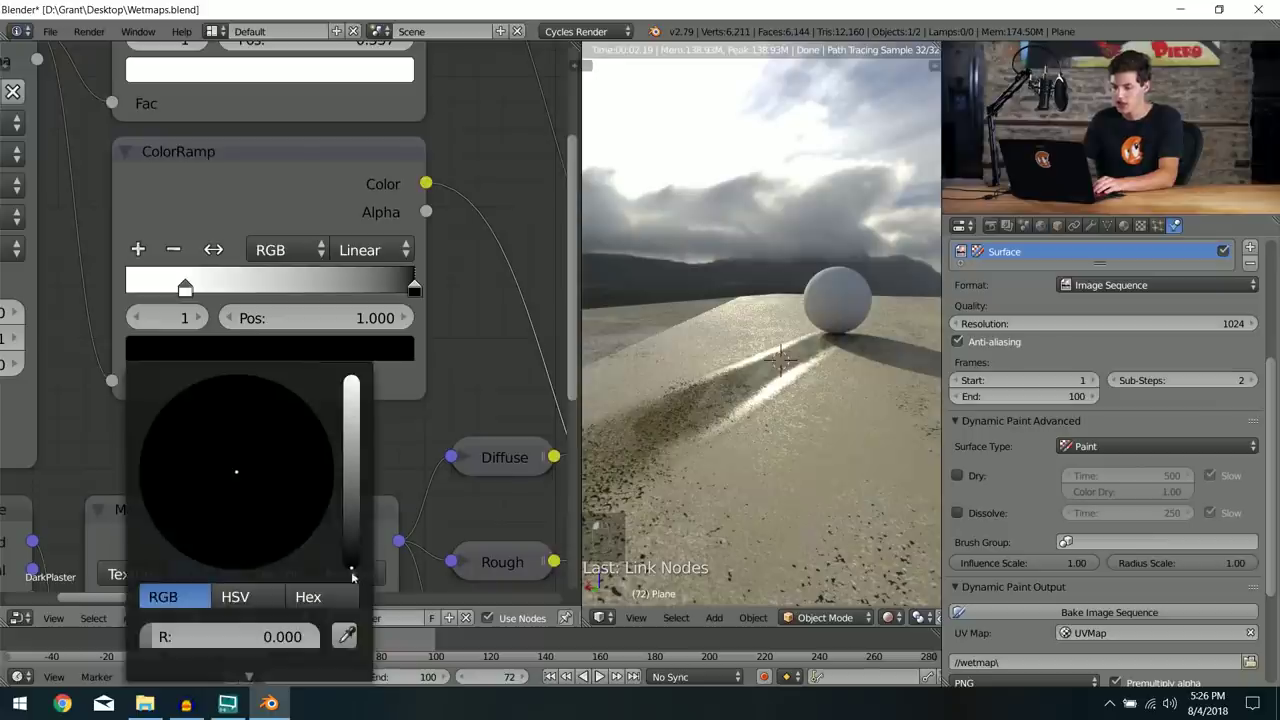
left_click_drag(351, 566, 351, 550)
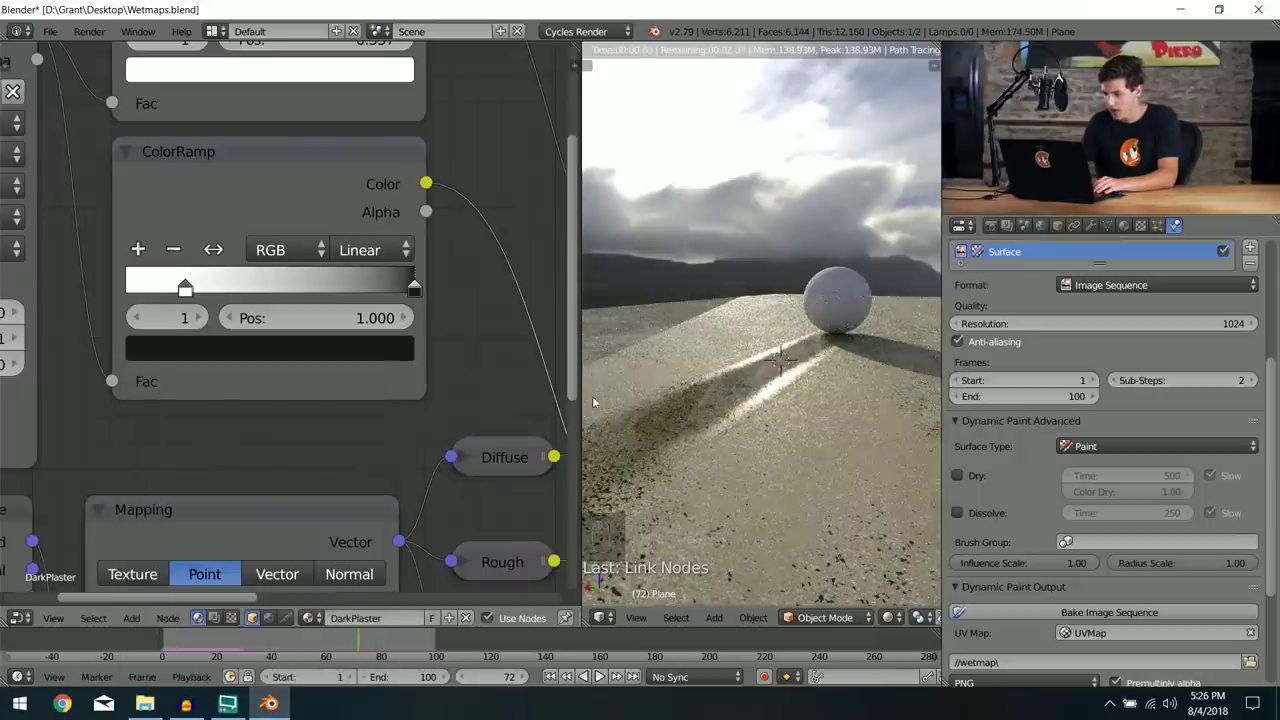
scroll(773, 420, "up", 2)
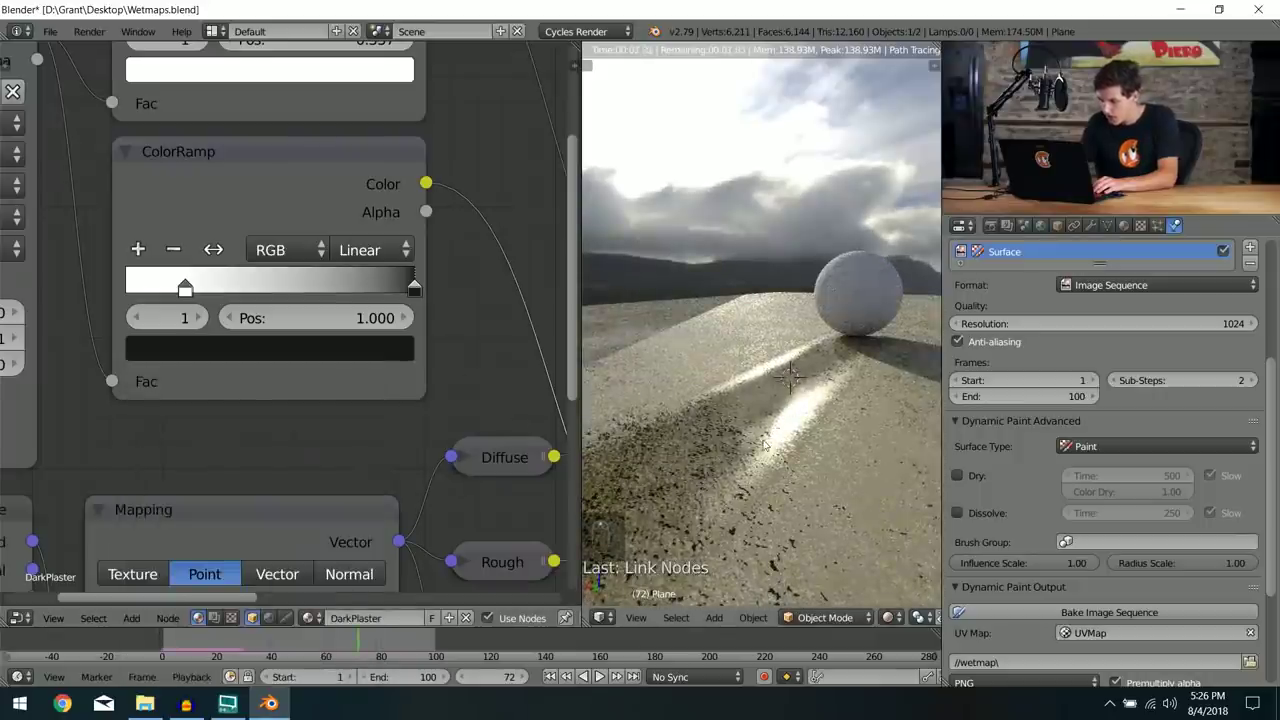